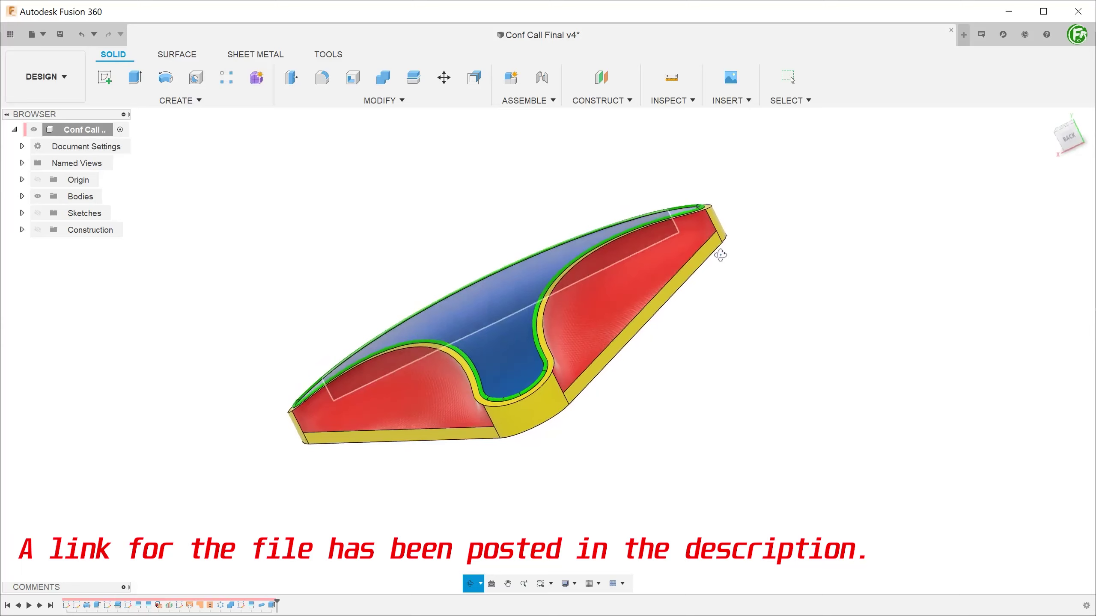
Review the finished three-lobed model from top, rolled and panned views using the ViewCube.
left_click_drag(720, 255, 1036, 142)
key("Escape")
left_click(1064, 131)
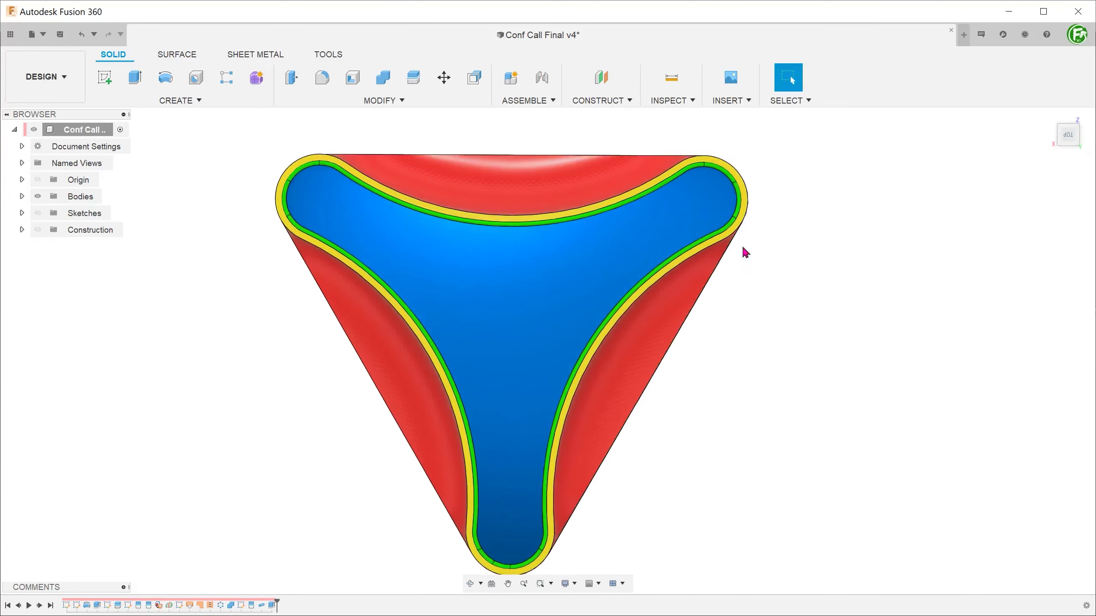
middle_click_drag(172, 353, 293, 342)
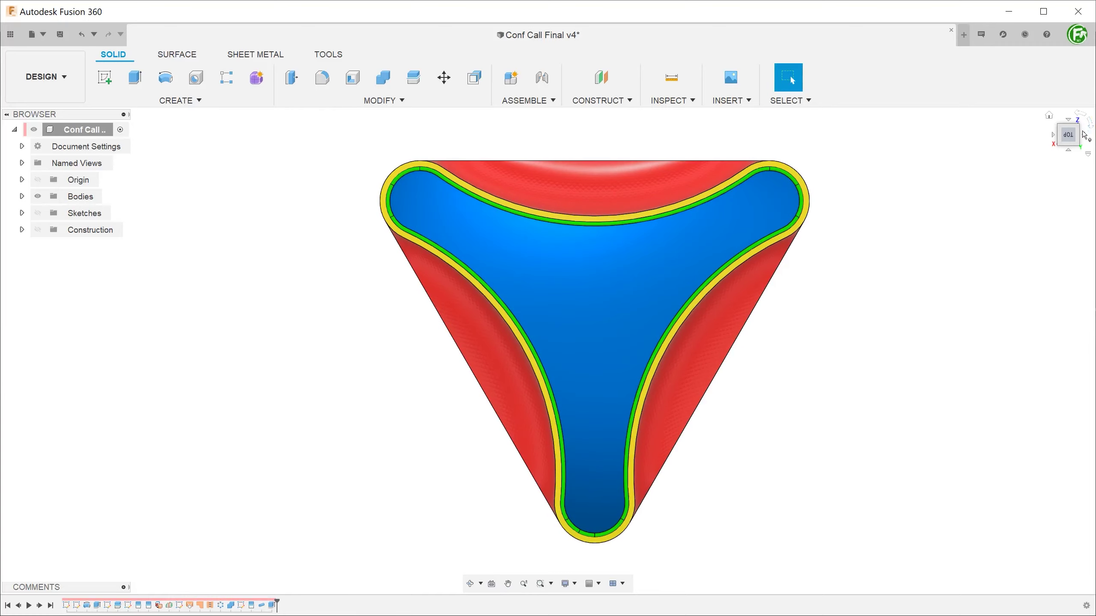
left_click(1092, 125)
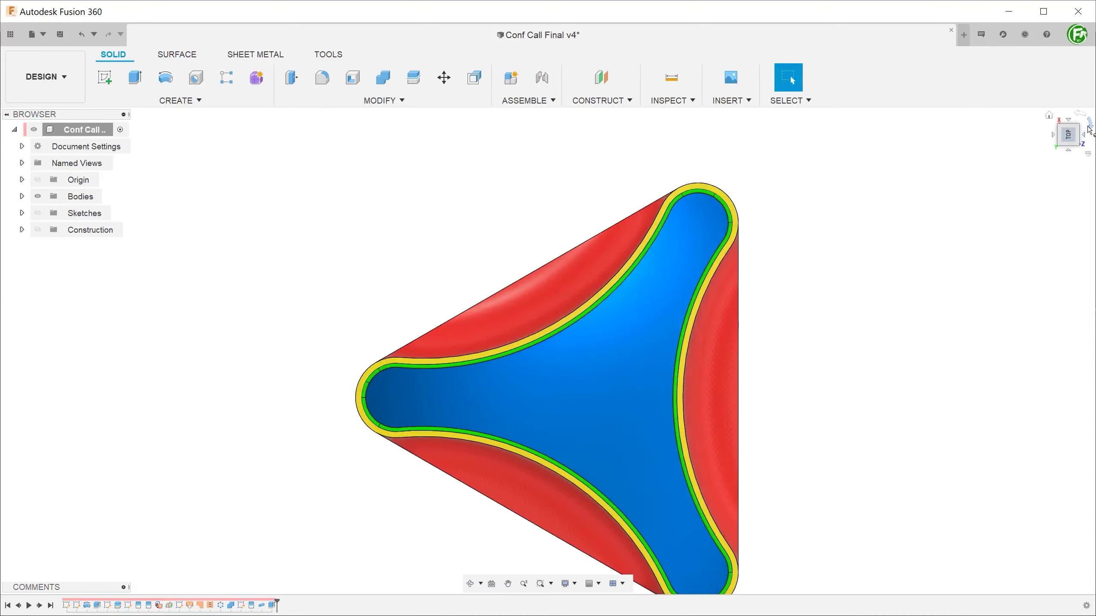
middle_click_drag(277, 340, 257, 259)
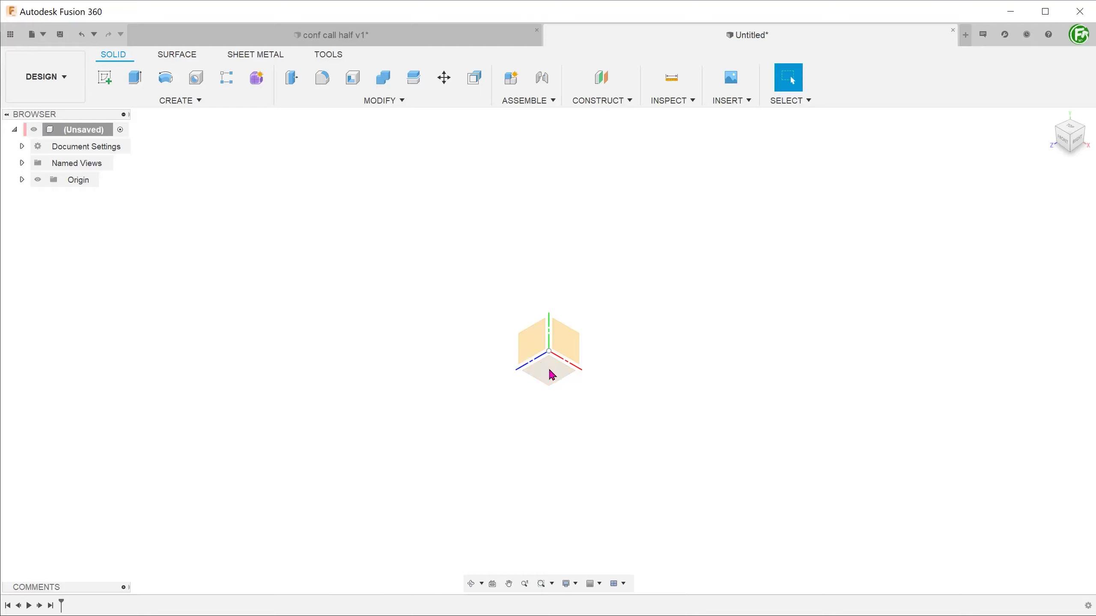
Start a sketch on the XZ plane and draw a 20 mm diameter circle above the origin.
right_click(551, 371)
left_click(552, 441)
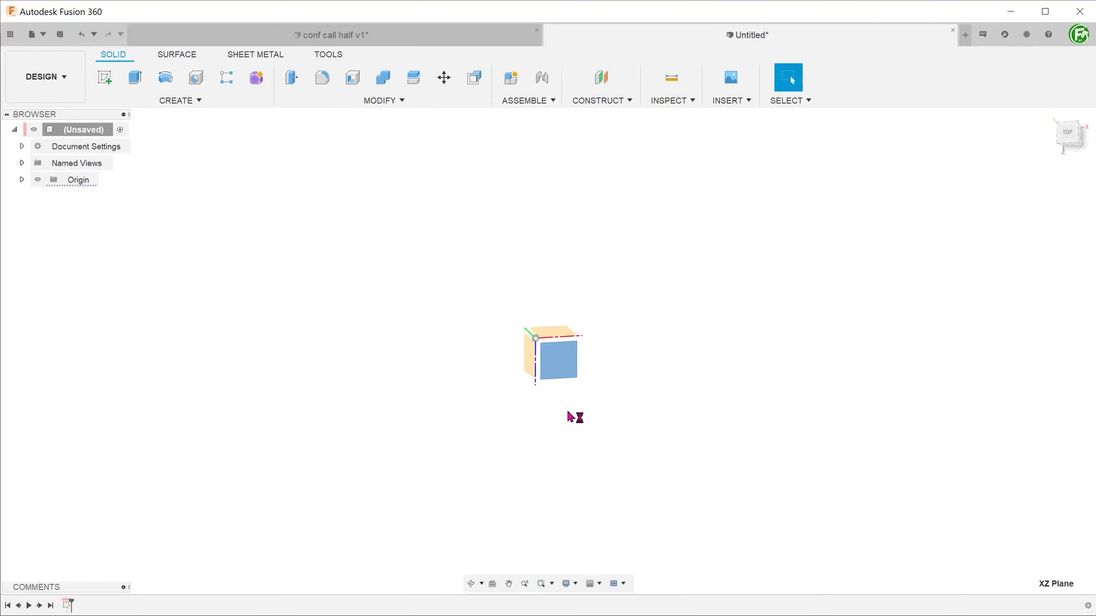
key("c")
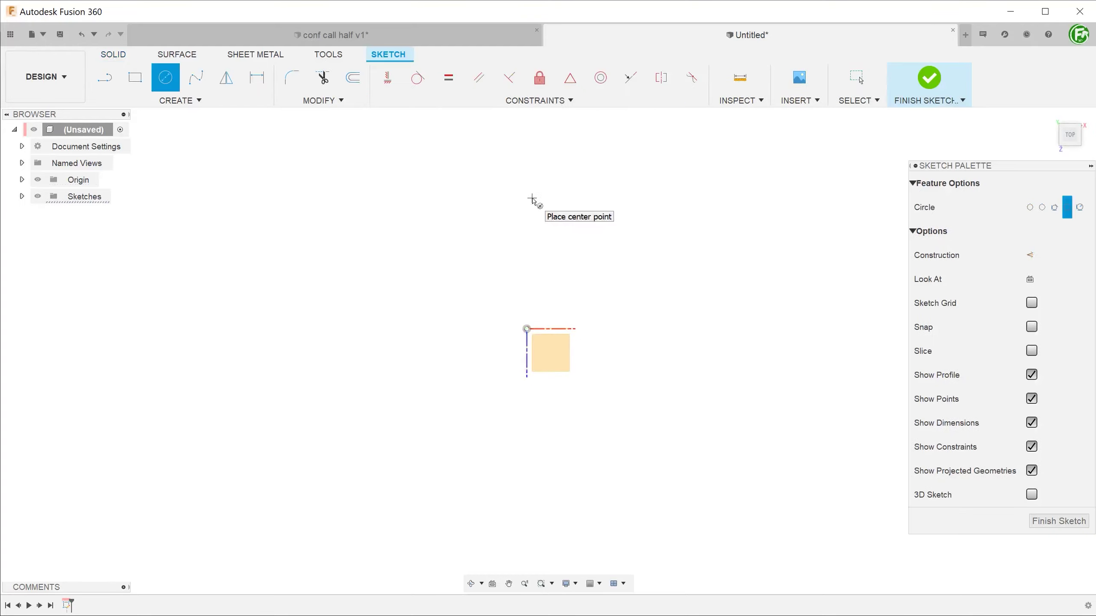
left_click(532, 198)
type("20")
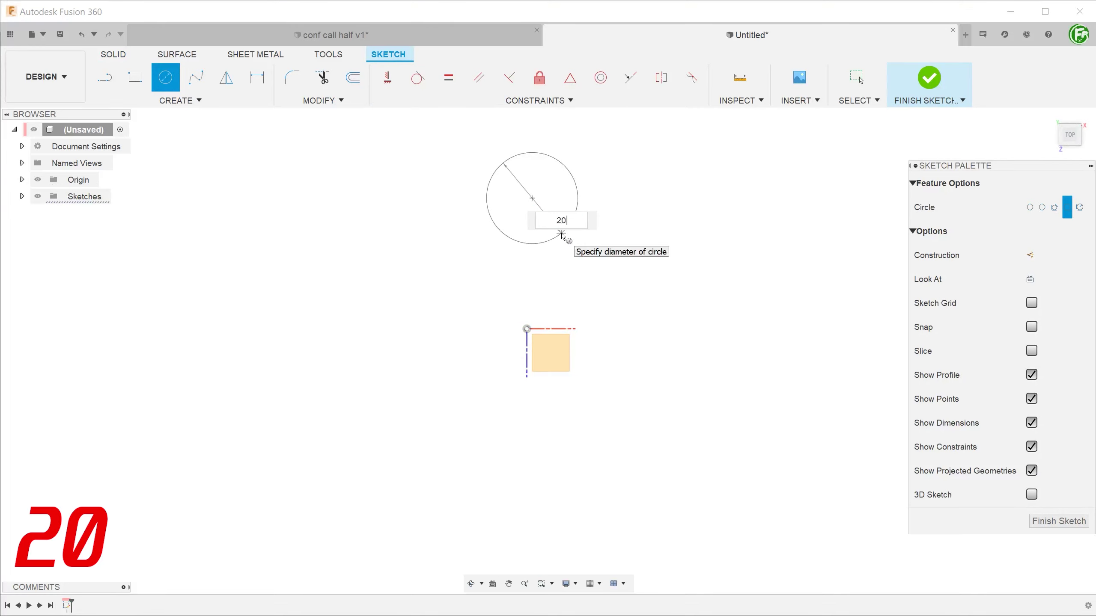
key("Tab")
key("Return")
key("Escape")
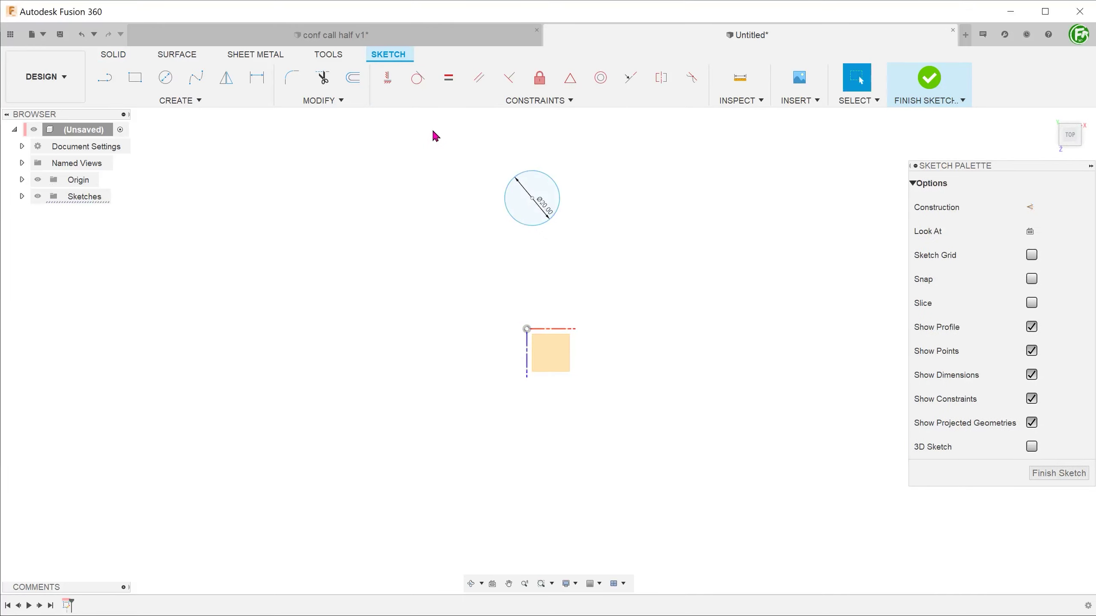
Constrain the circle's centre vertically in line with the origin.
left_click(389, 89)
left_click(532, 199)
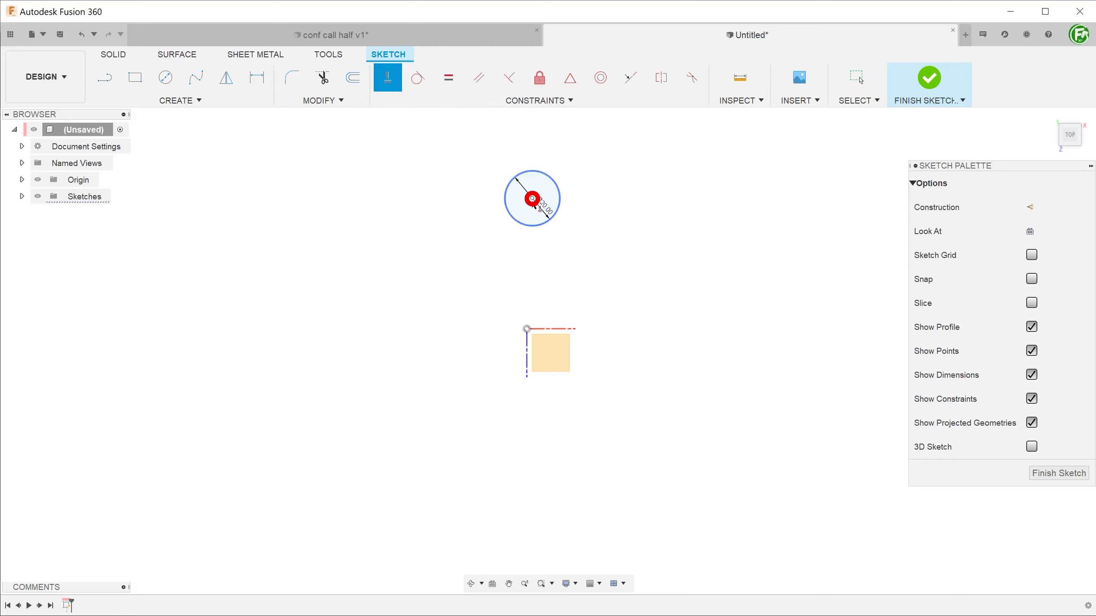
left_click(526, 329)
key("Escape")
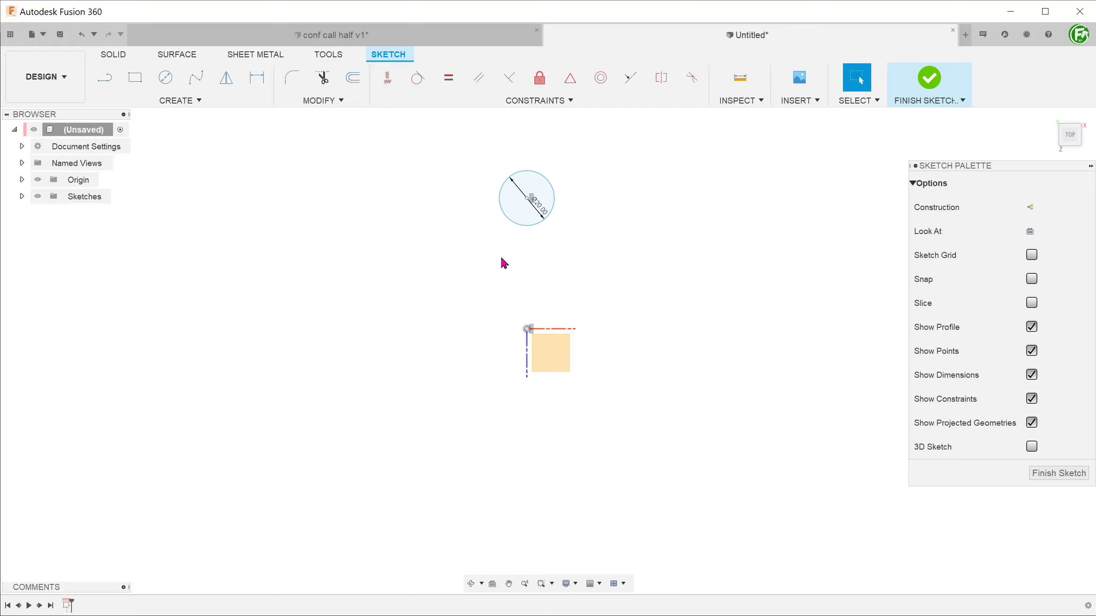
scroll(507, 257, "up", 2)
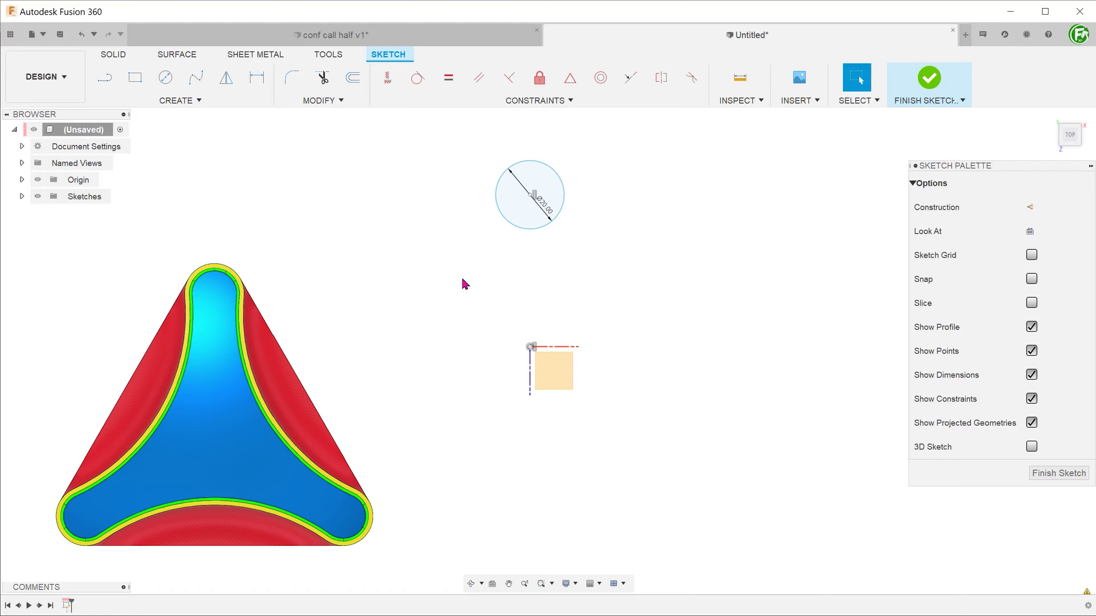
Circular-pattern the circle three times around the origin, with two copies sitting lower.
left_click(194, 101)
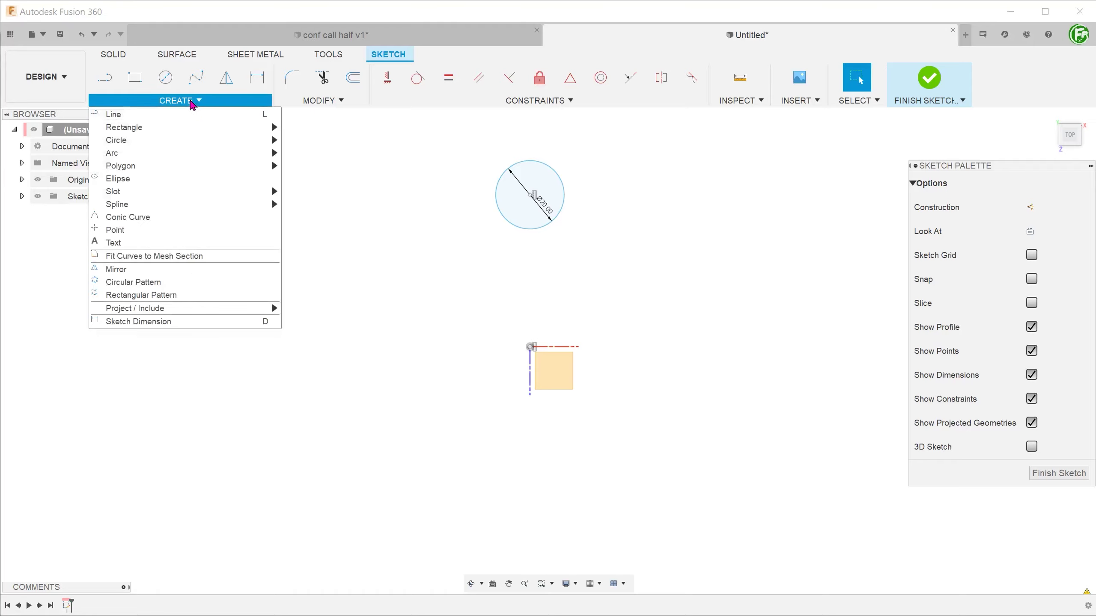
left_click(209, 283)
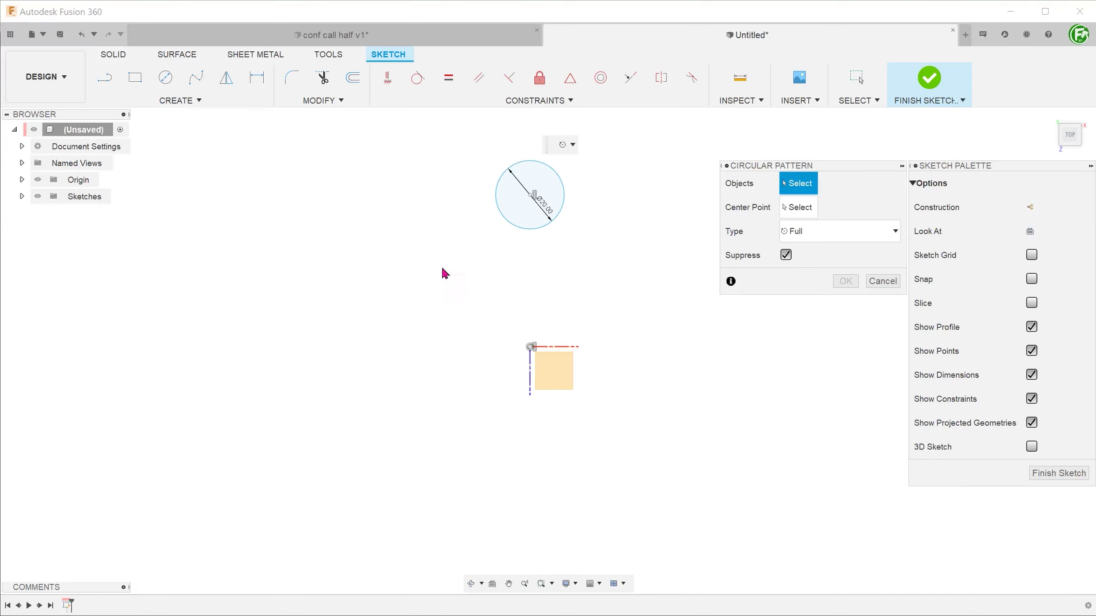
left_click(533, 233)
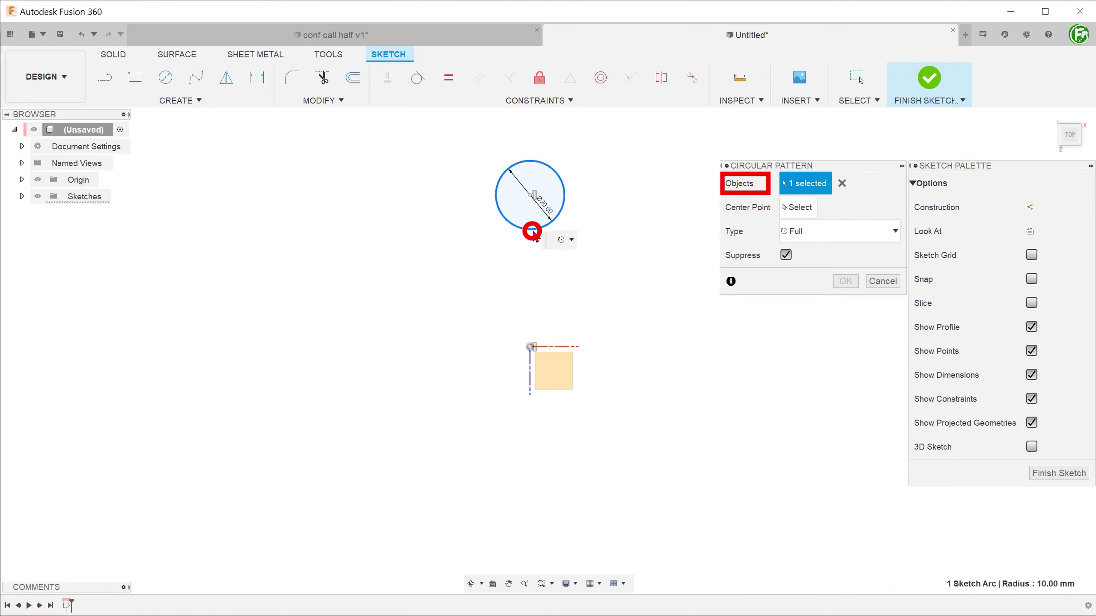
left_click(810, 209)
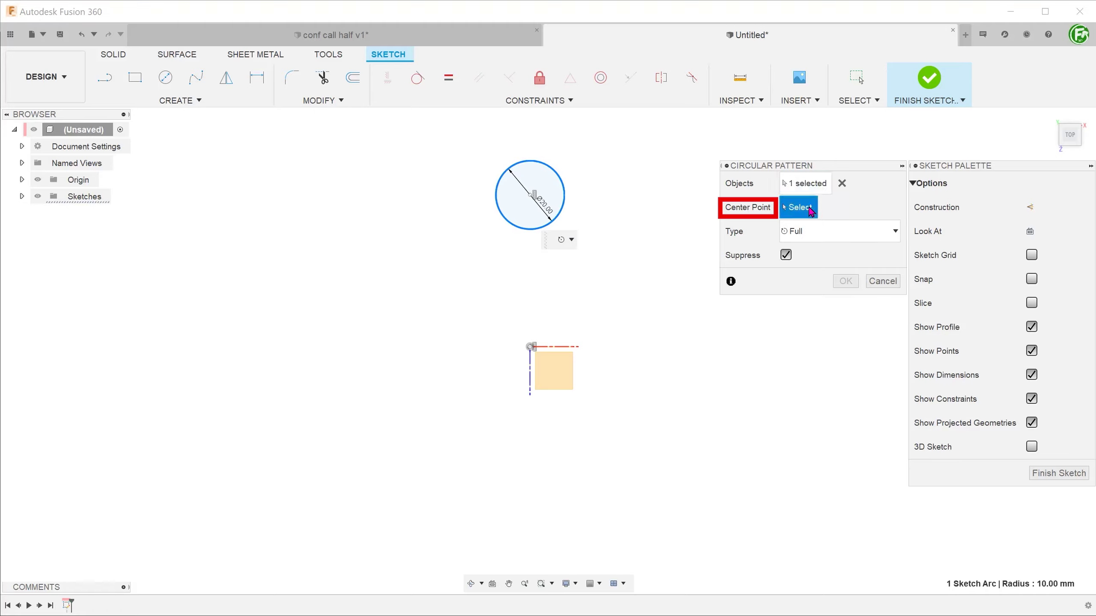
left_click(531, 349)
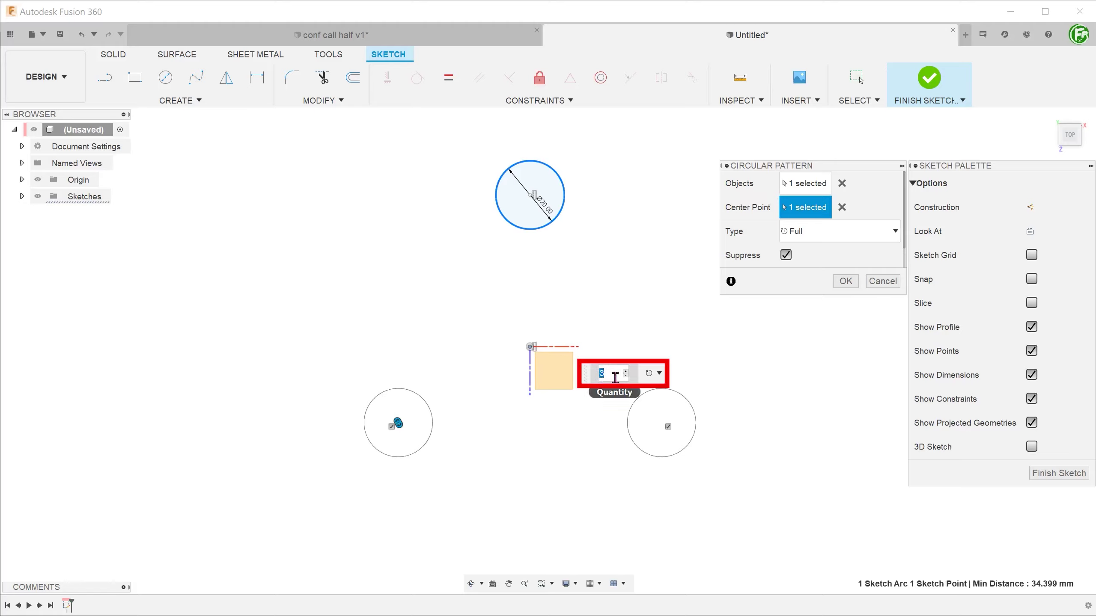
left_click(845, 281)
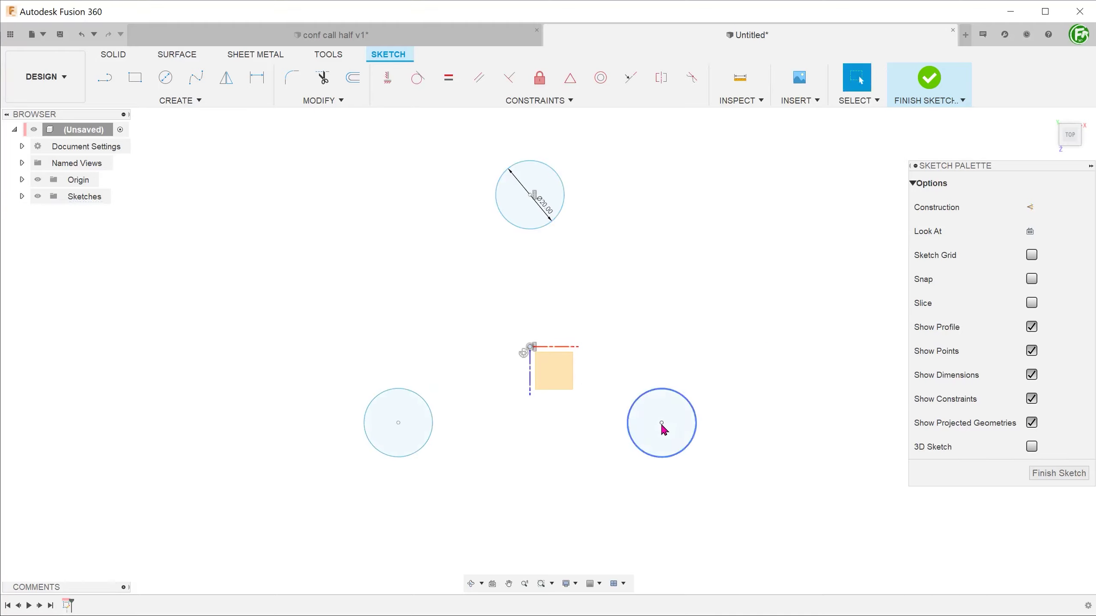
mouse_move(663, 430)
left_mouse_down()
mouse_move(626, 397)
mouse_move(684, 423)
mouse_move(678, 436)
left_mouse_up()
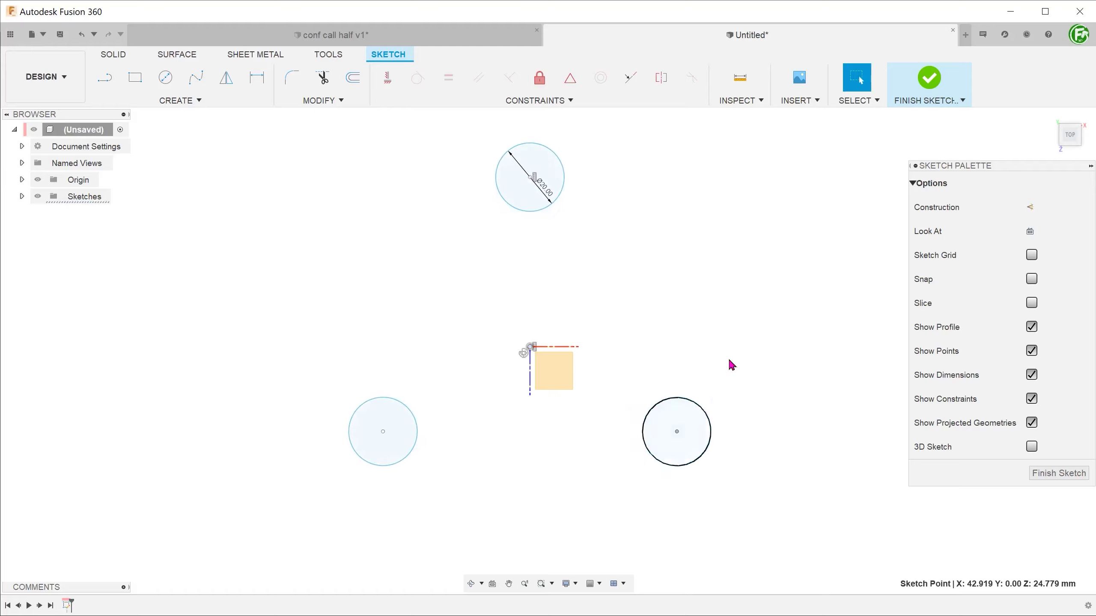
Dimension the top circle's centre 50 mm vertically above the origin.
key("d")
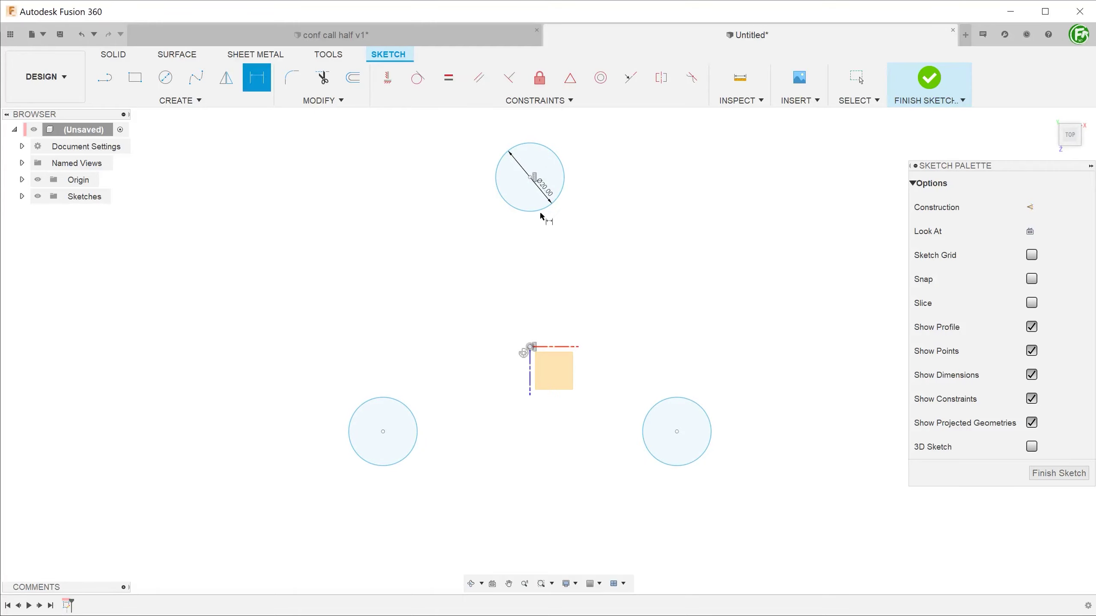
left_click(531, 178)
left_click(530, 347)
left_click(609, 272)
type("50")
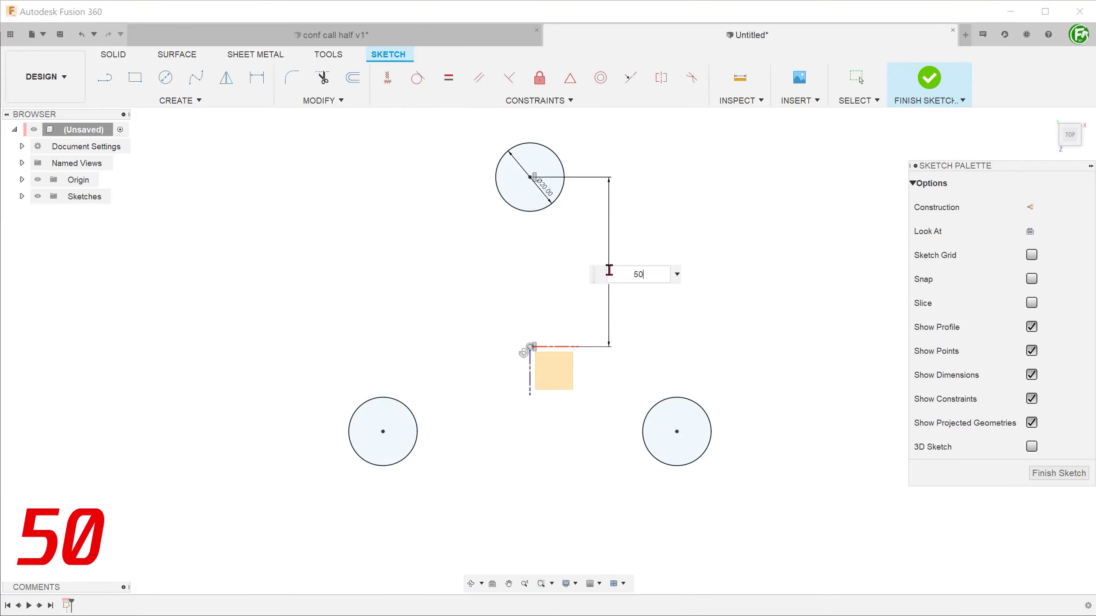
key("Return")
key("Escape")
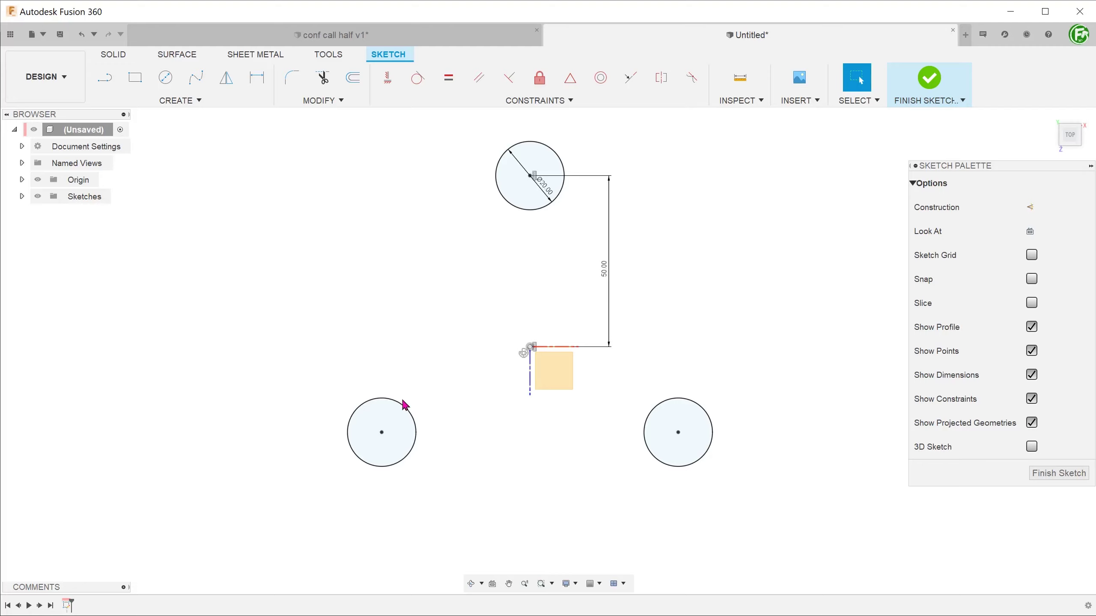
left_click(194, 102)
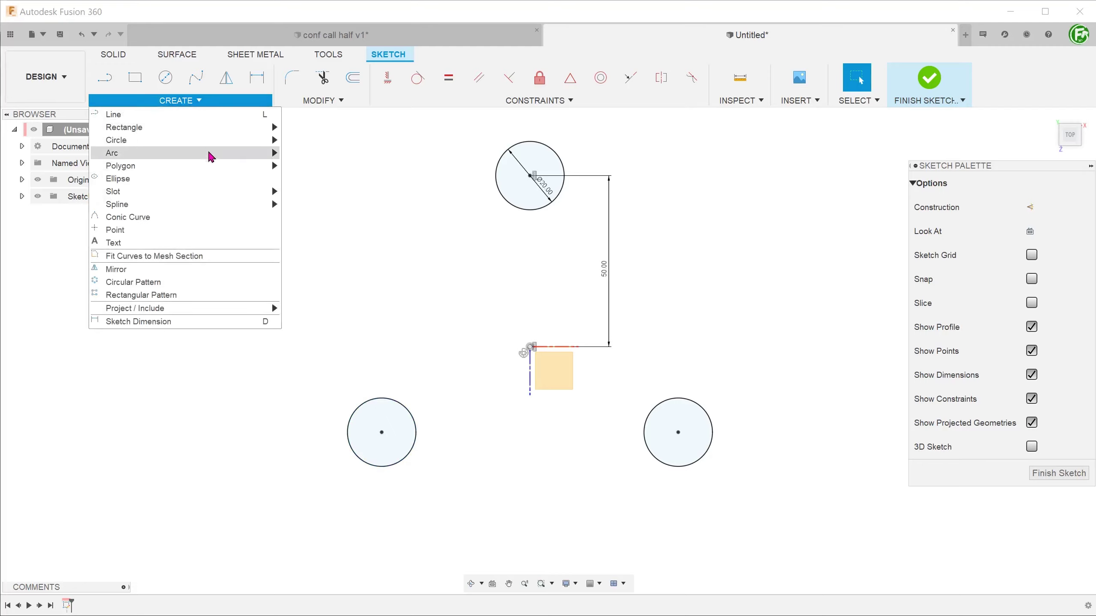
Draw a three-point arc from the top circle's edge to the lower-left circle's edge.
mouse_move(230, 158)
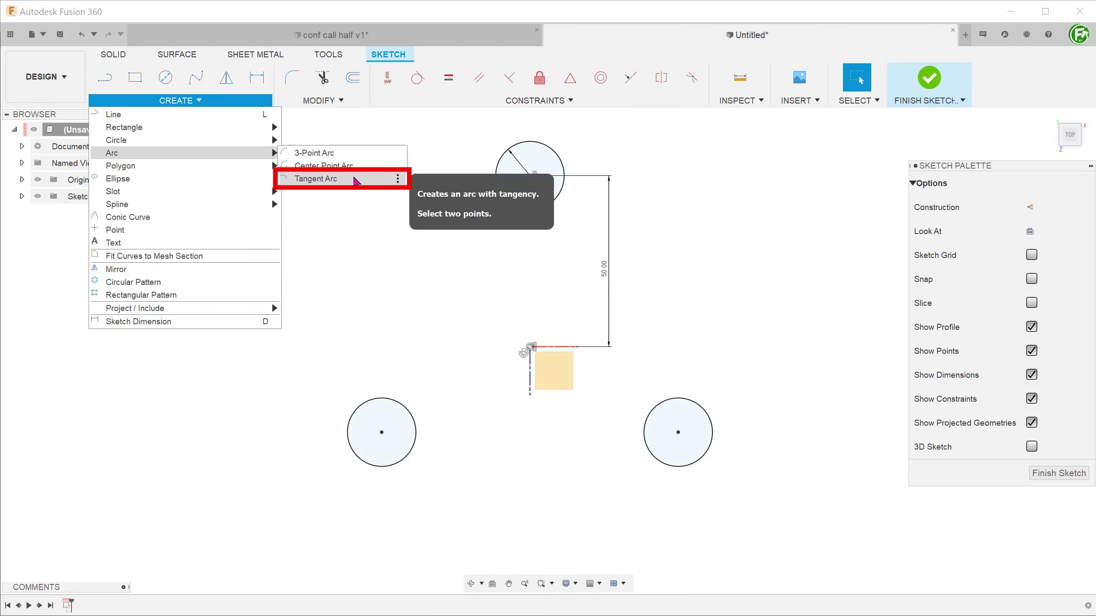
left_click(355, 180)
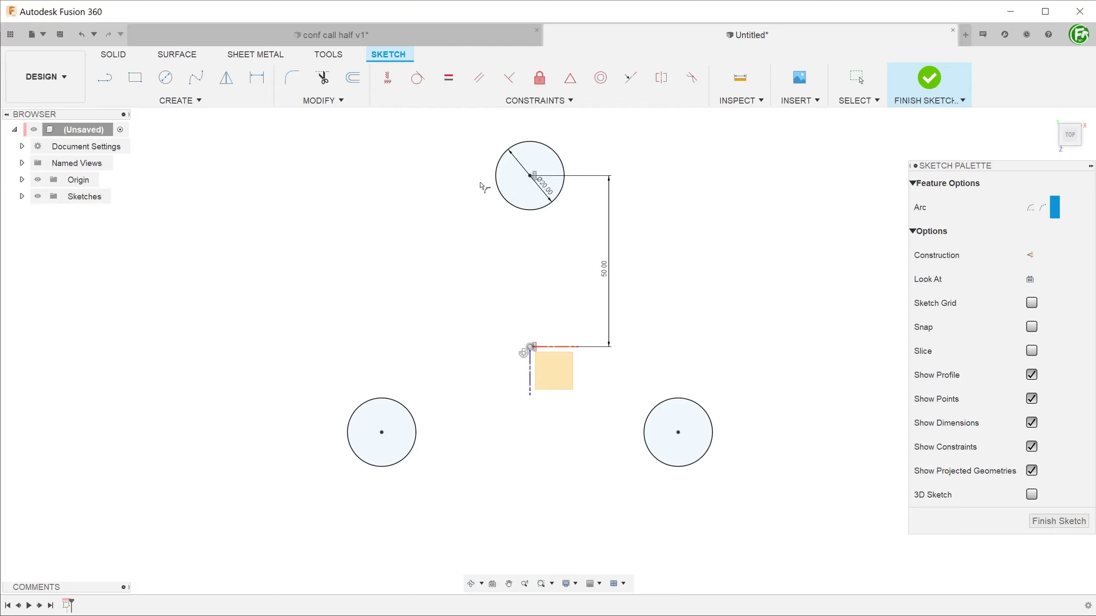
key("Escape")
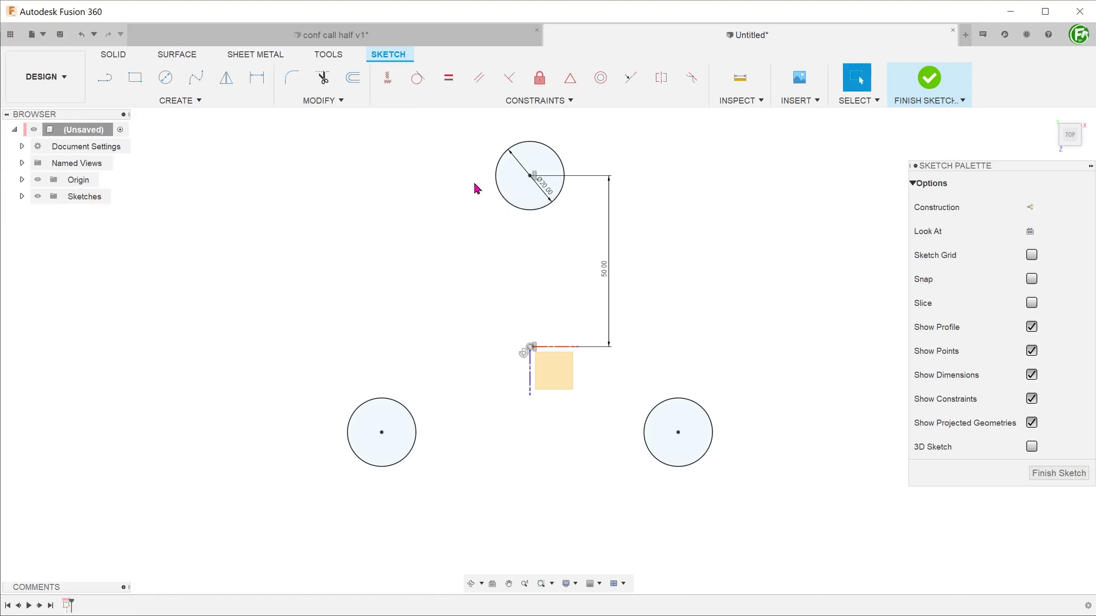
left_click(211, 105)
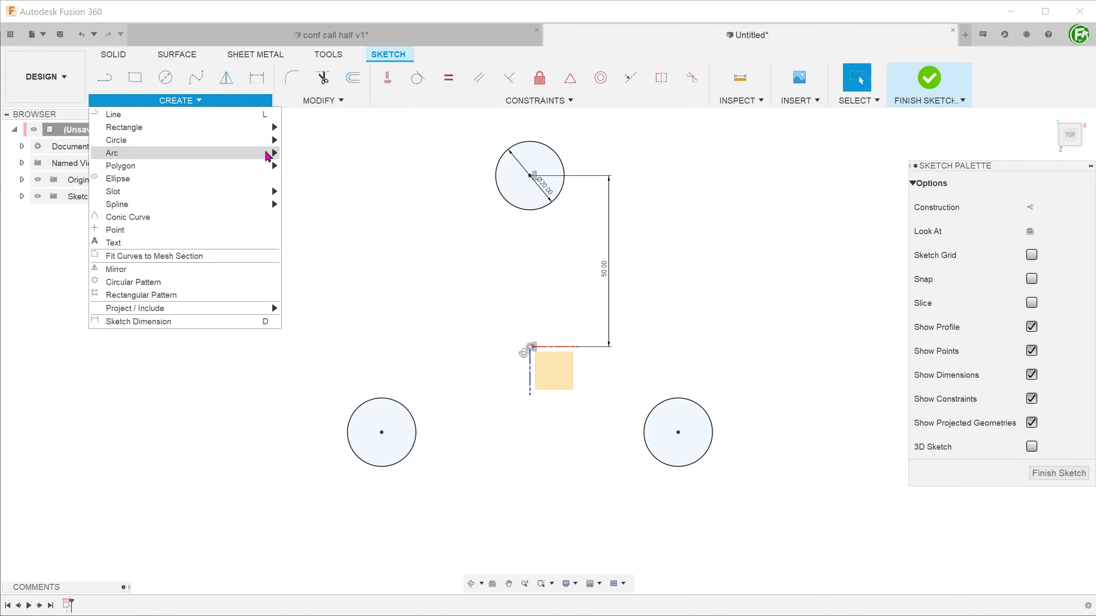
mouse_move(268, 153)
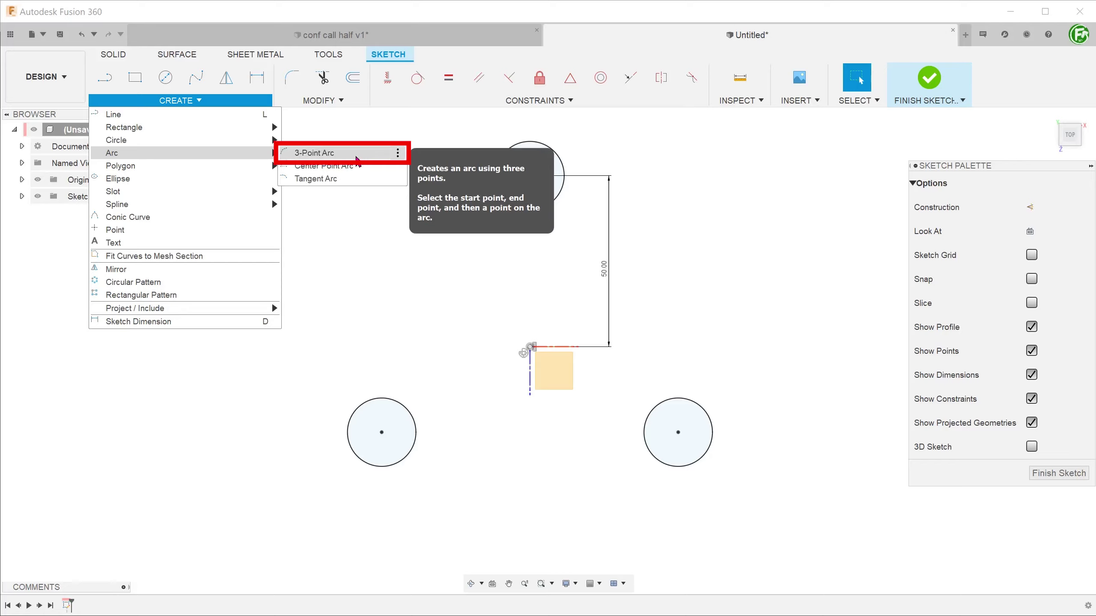
left_click(356, 160)
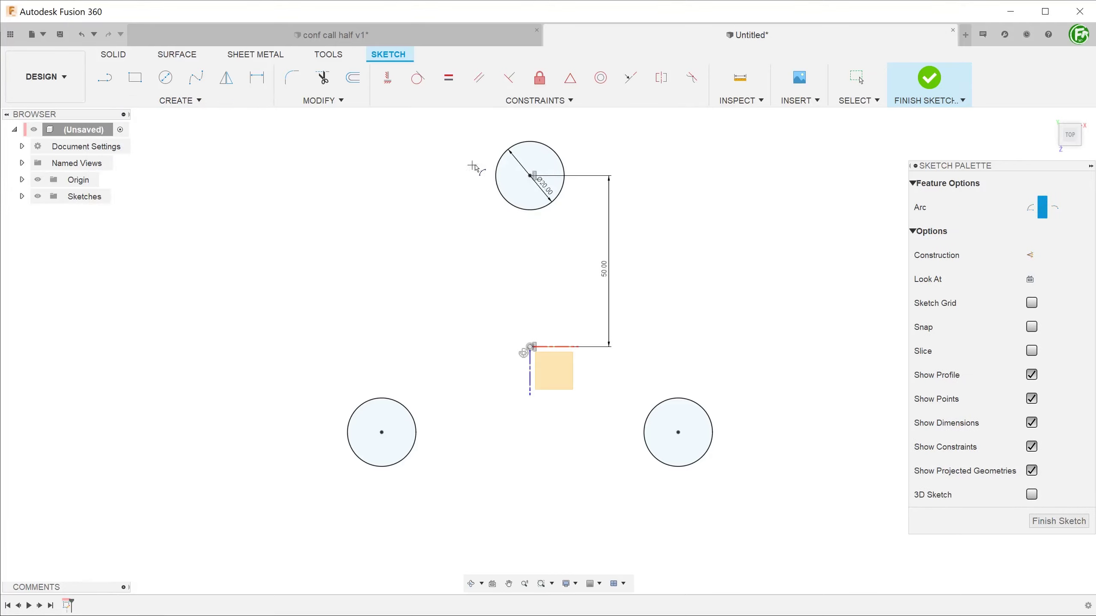
left_click(499, 160)
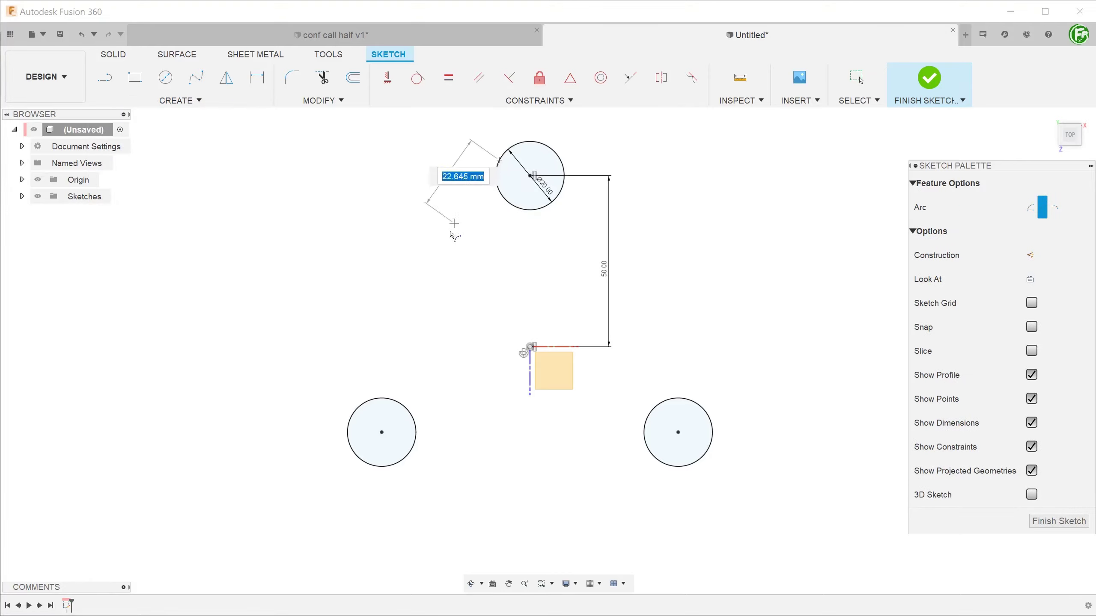
left_click(369, 401)
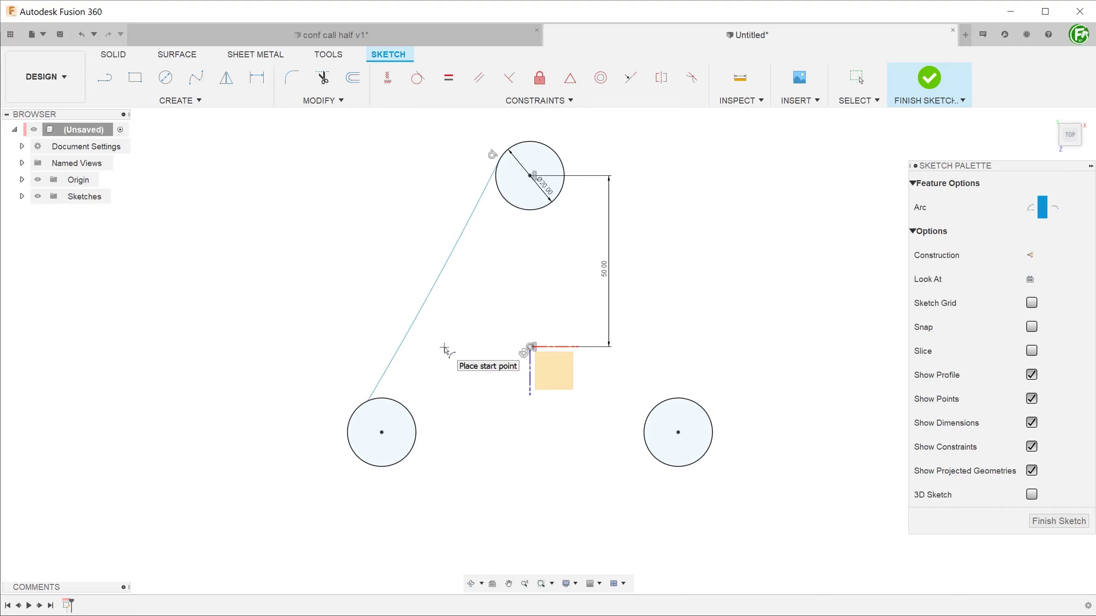
key("Escape")
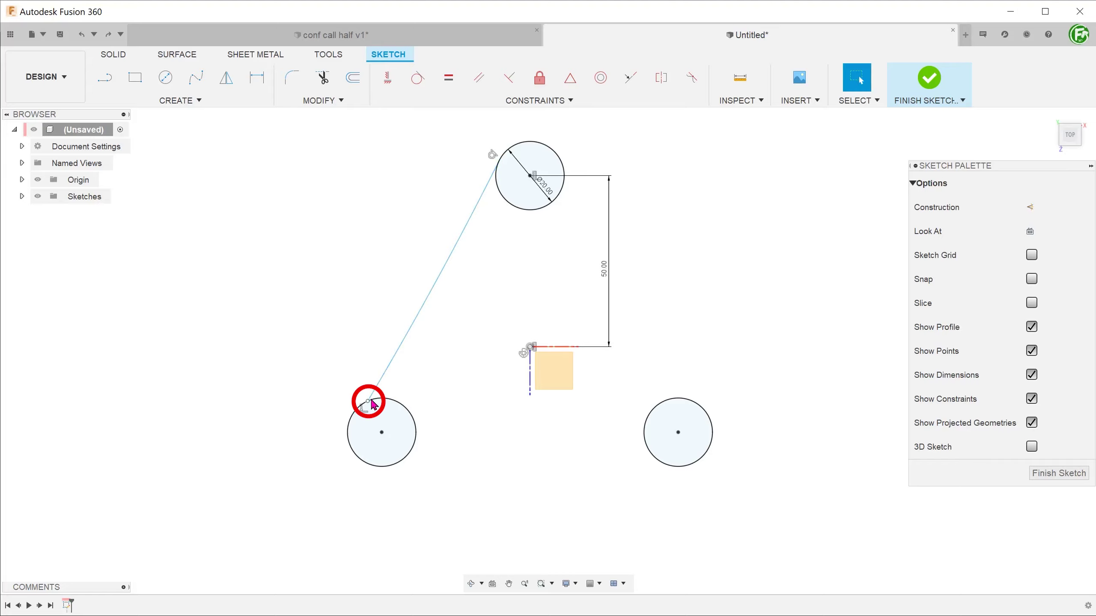
Make the slanted arc tangent to the lower-left circle.
left_click(427, 88)
left_click(405, 334)
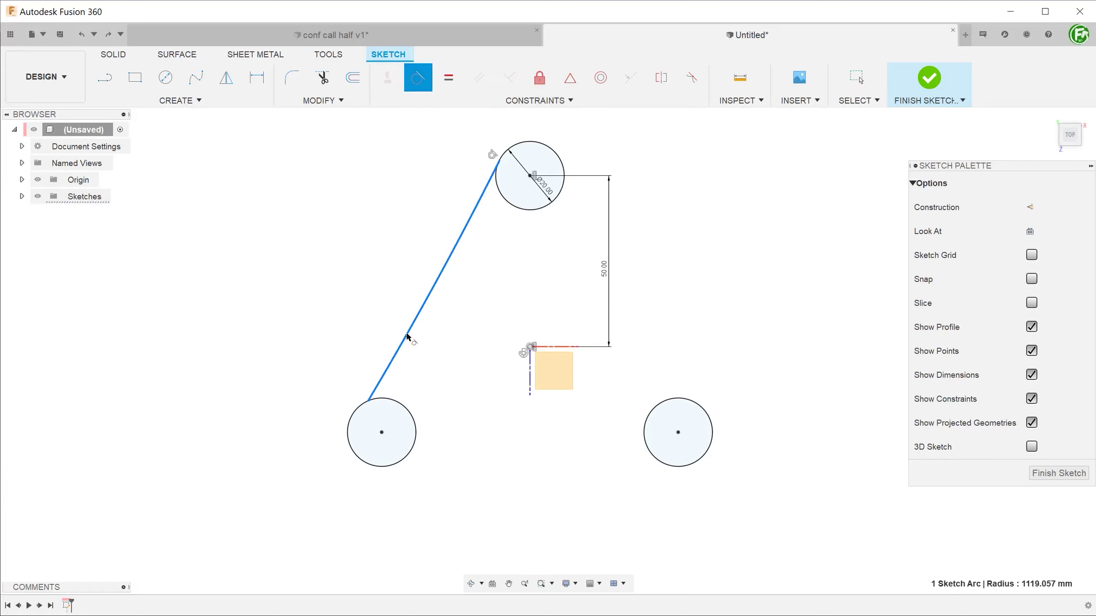
left_click(382, 400)
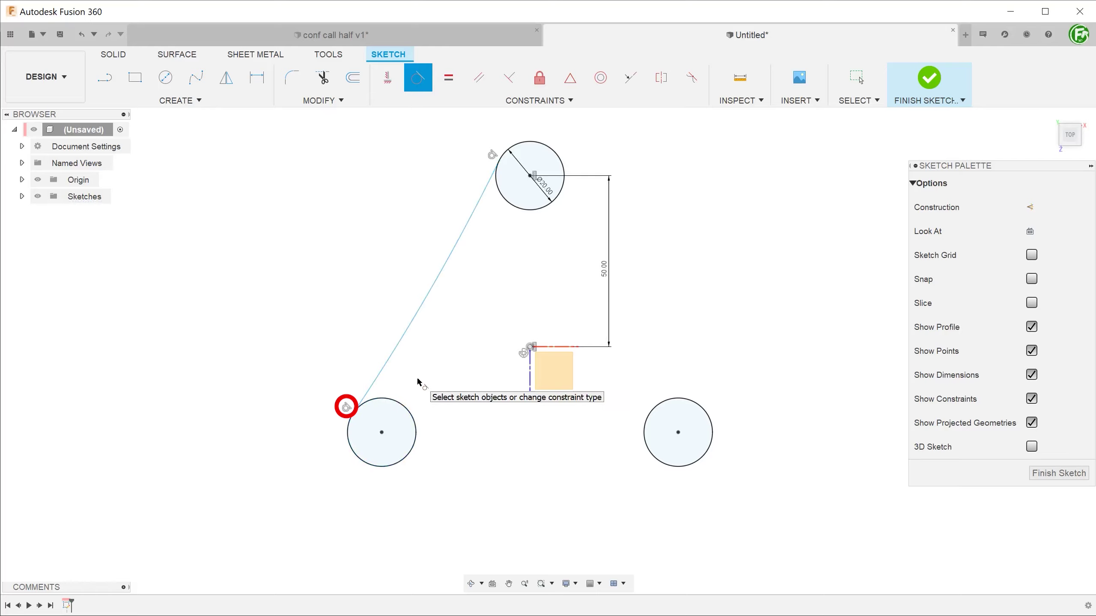
key("Escape")
Dimension the arc's radius to 65 mm.
key("d")
left_click(406, 343)
left_click(367, 286)
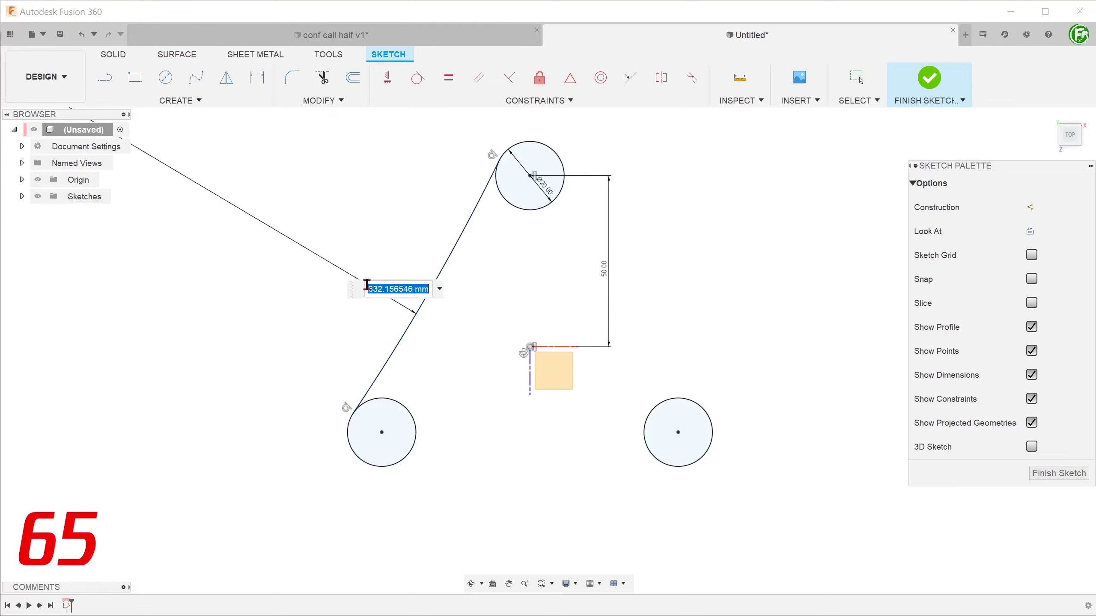
type("65")
key("Return")
key("Escape")
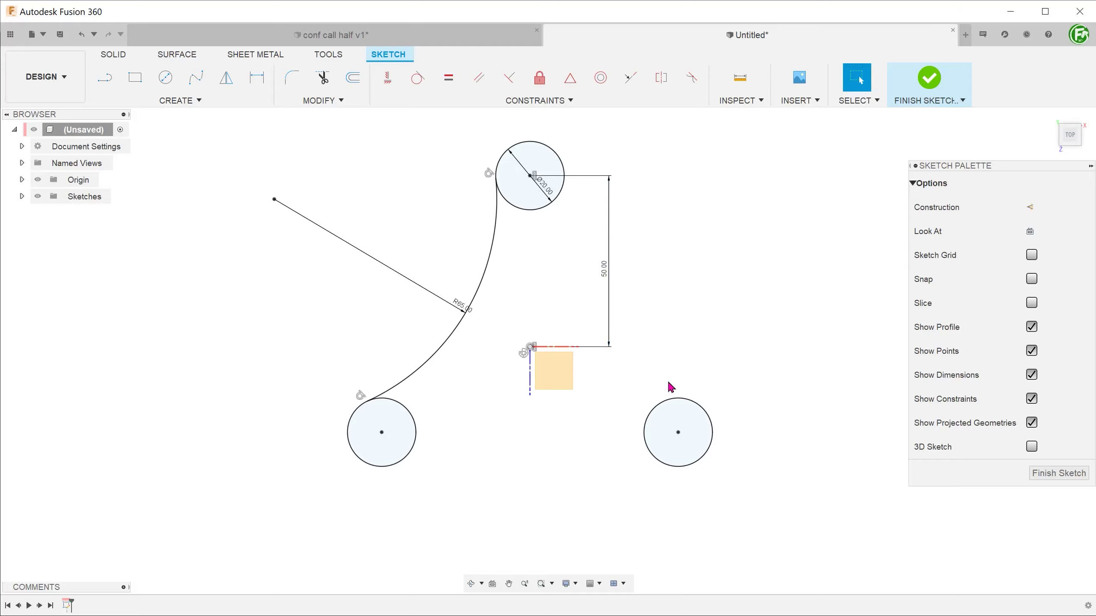
Draw a straight line from the top circle's edge to the lower-right circle's edge.
key("l")
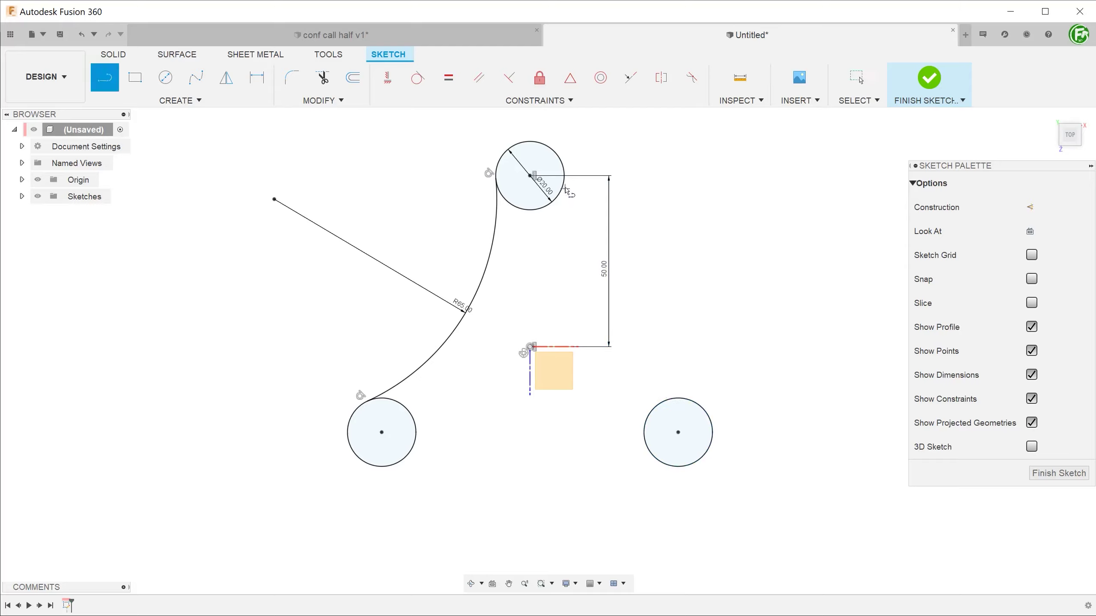
left_click(559, 160)
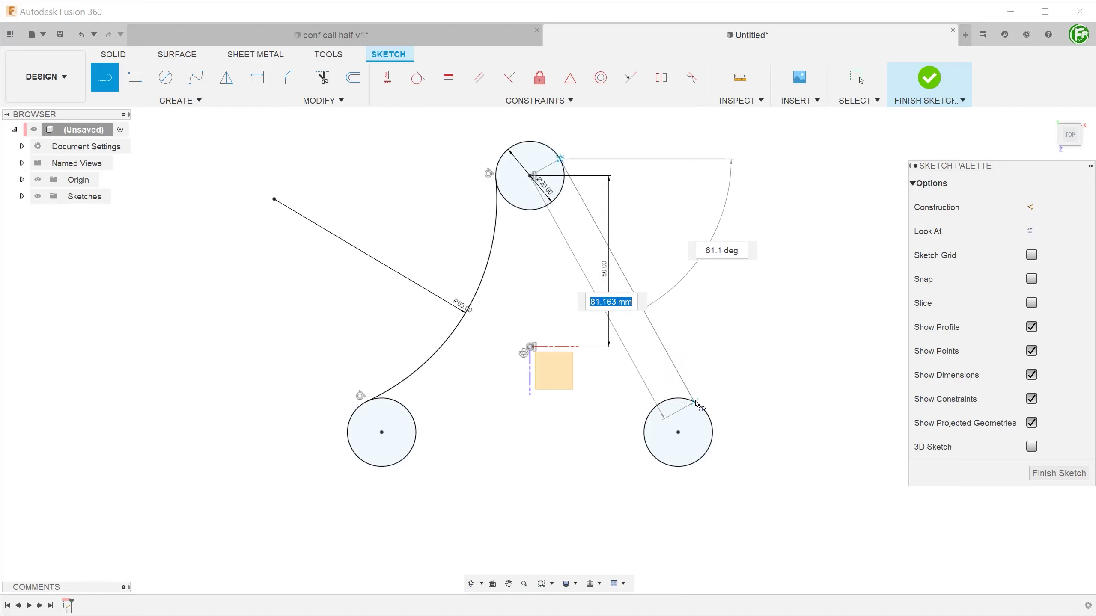
left_click(706, 415)
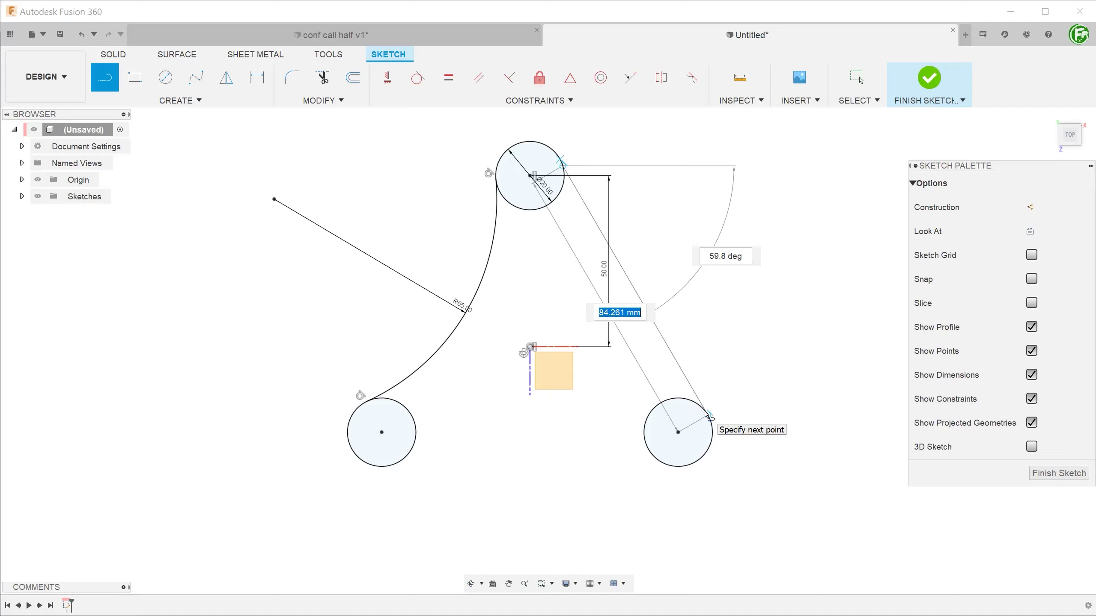
key("Escape")
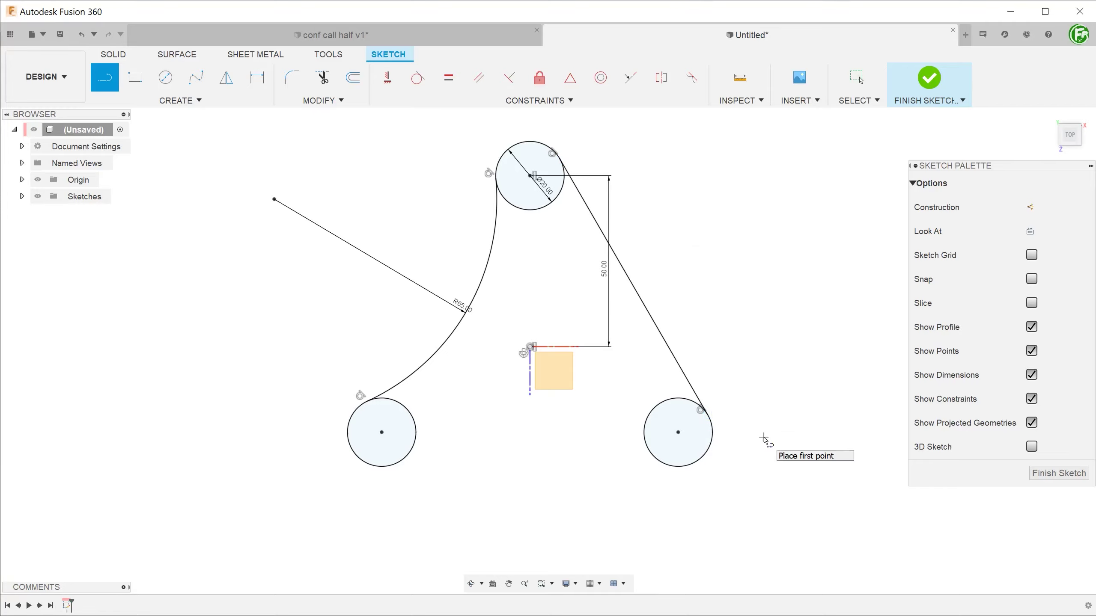
key("Escape")
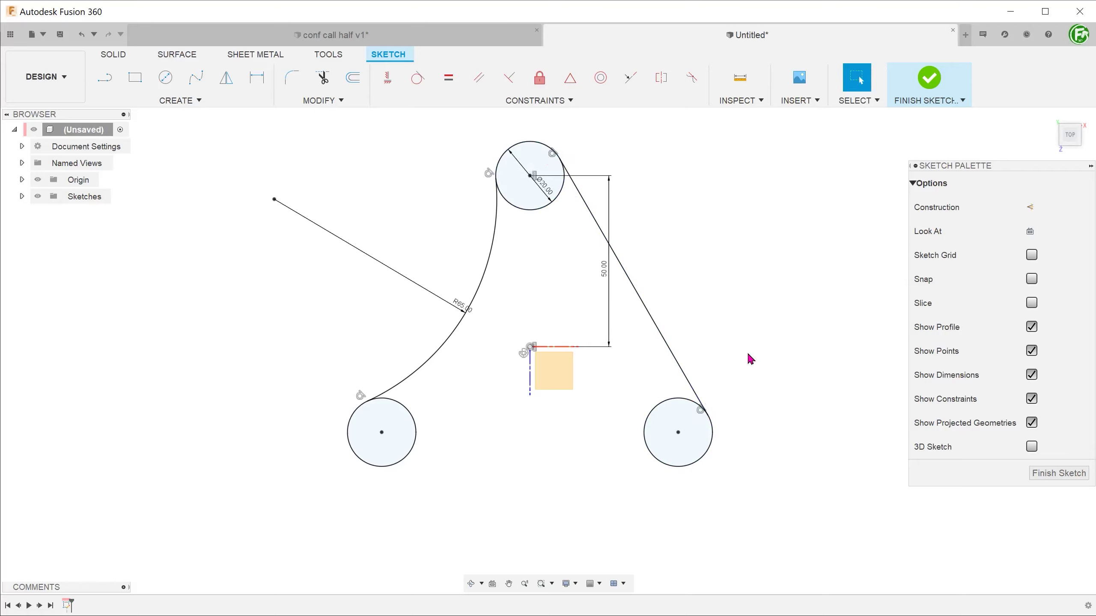
left_click(178, 102)
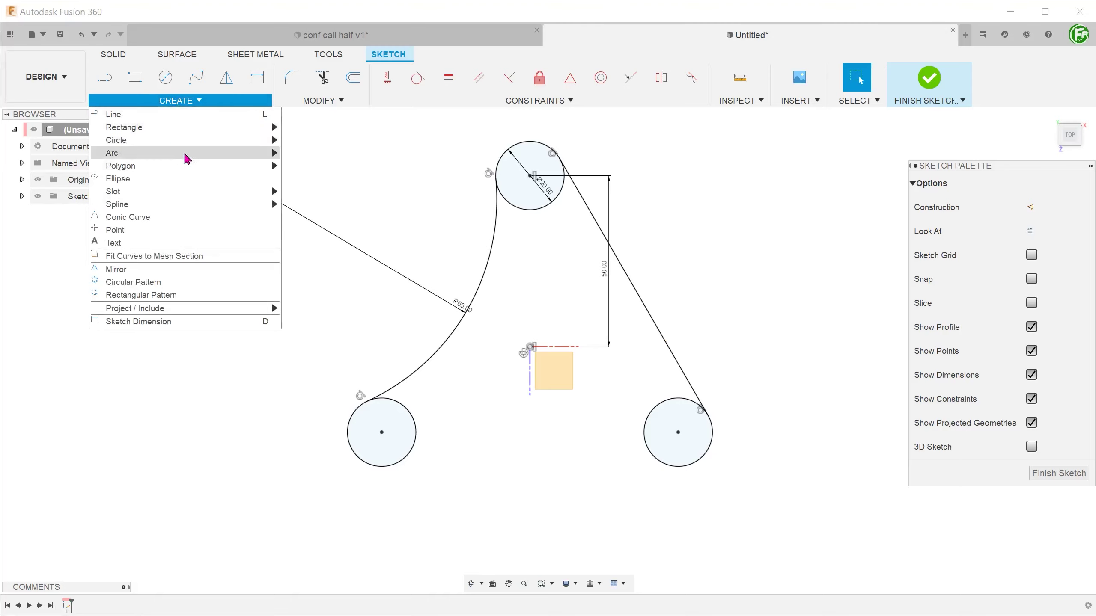
Pattern the R65 arc and right line three times around the origin, then finish the sketch.
left_click(223, 282)
left_click(455, 326)
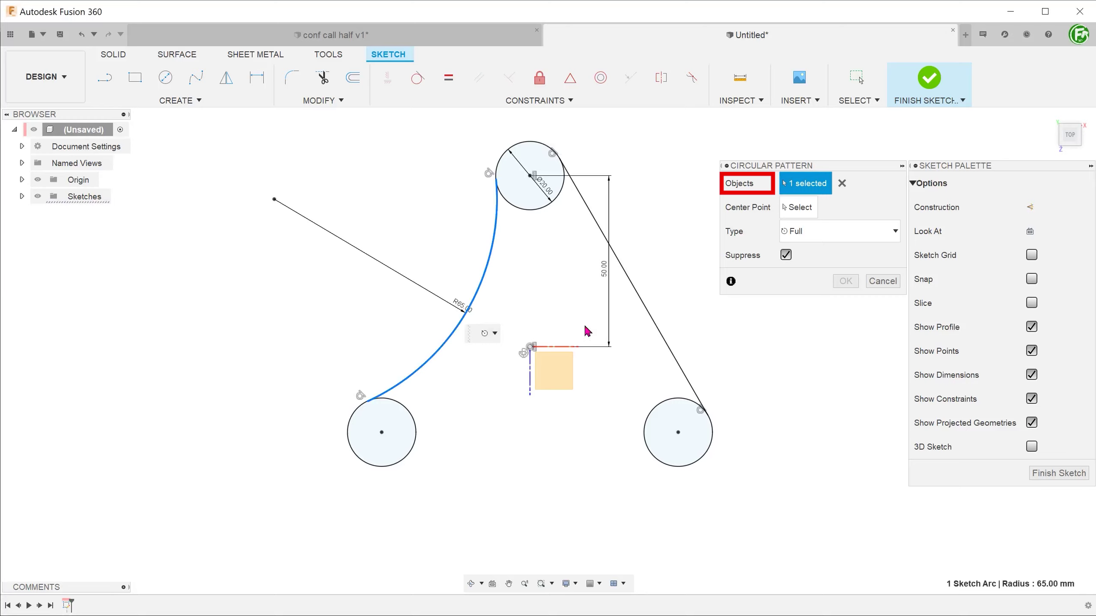
left_click(658, 336)
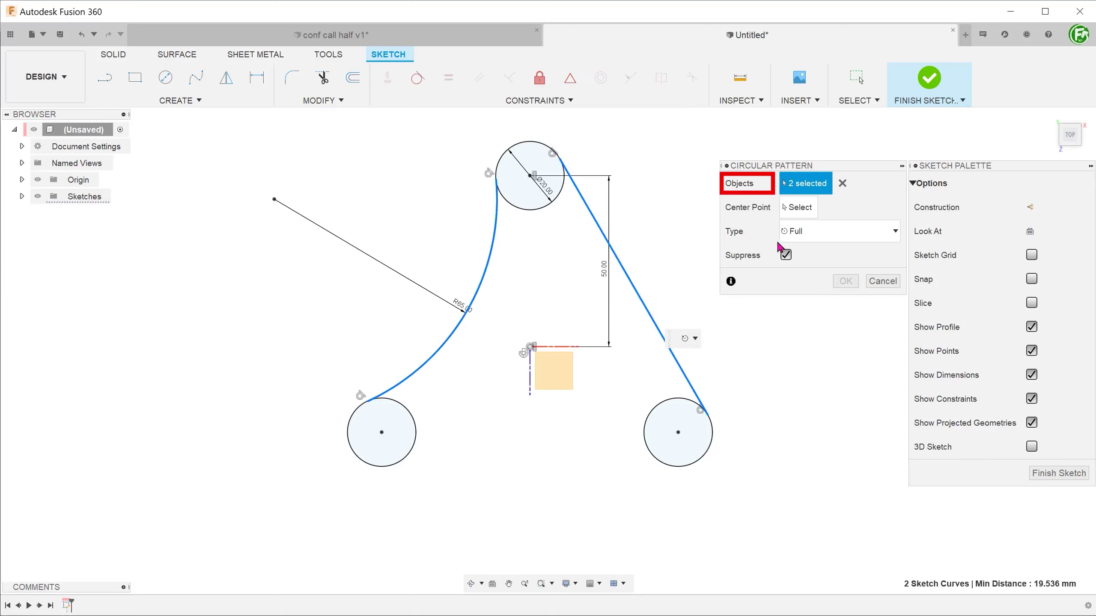
left_click(798, 208)
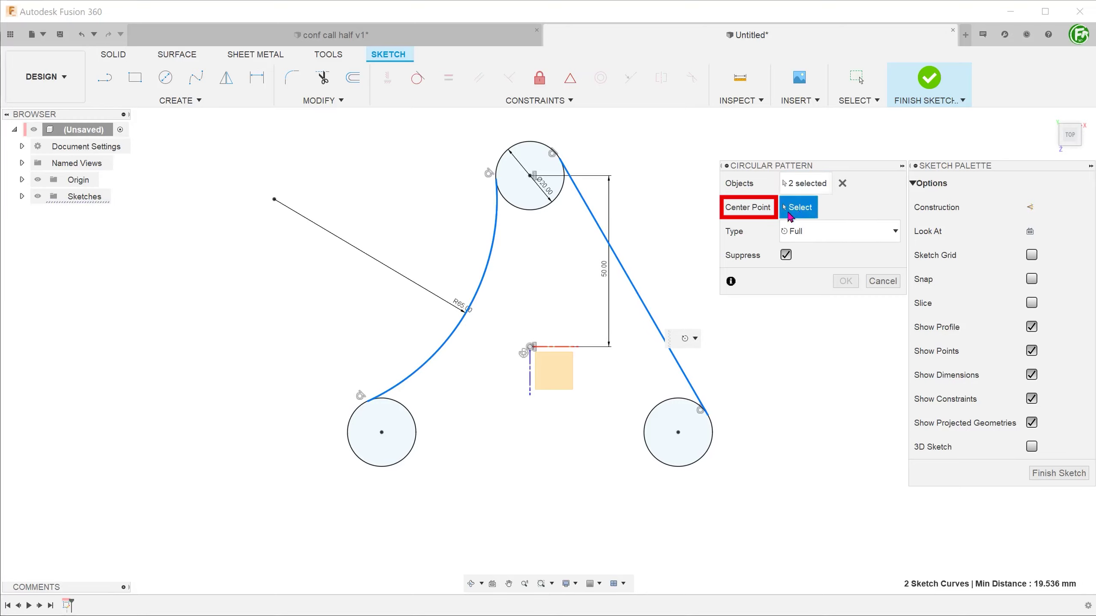
left_click(530, 348)
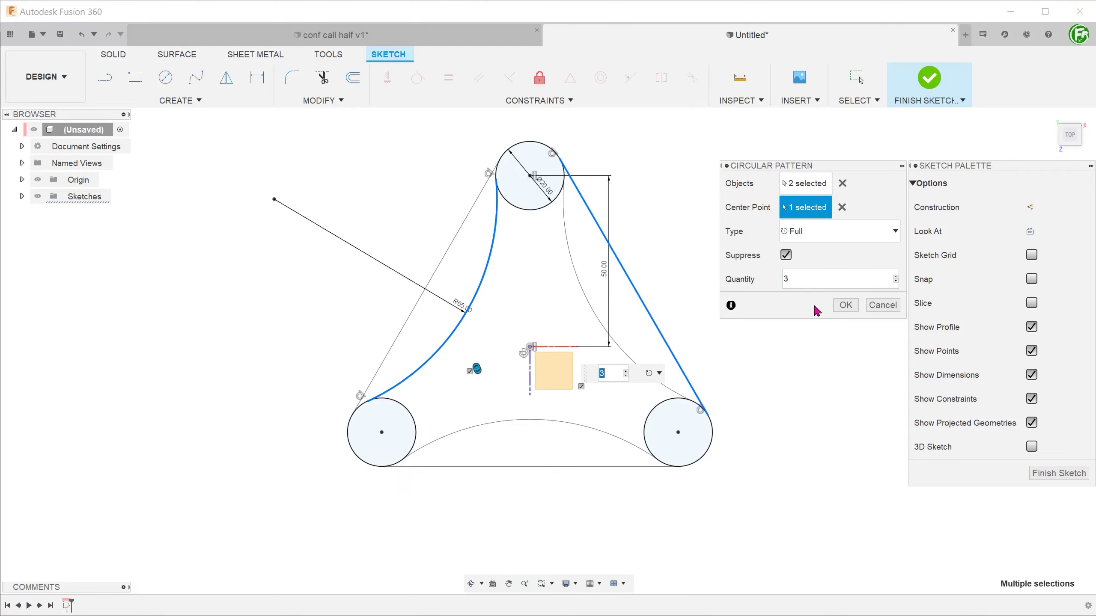
left_click(845, 305)
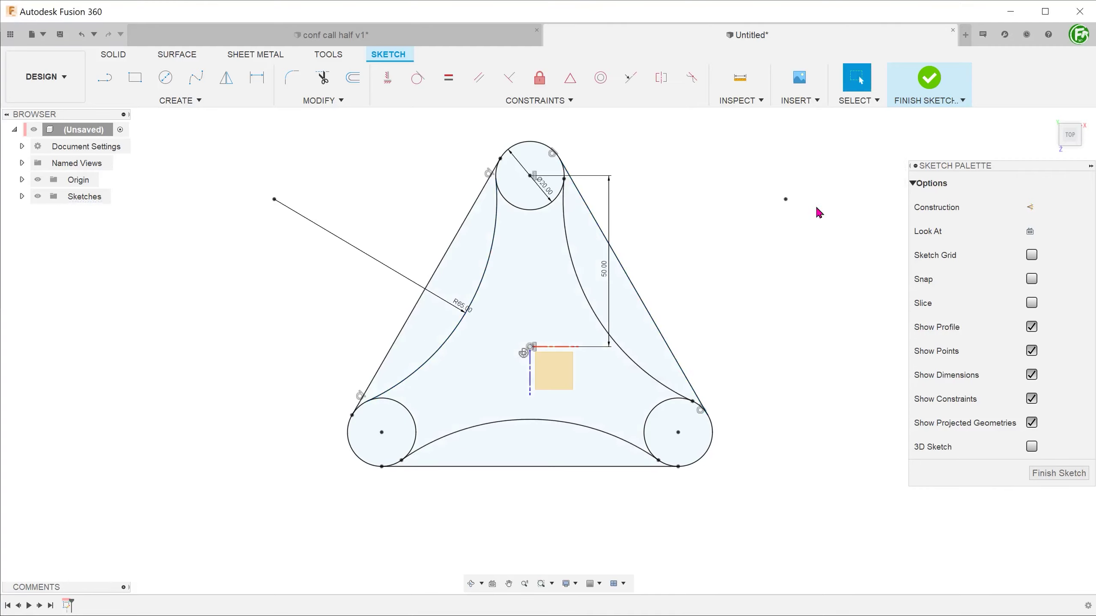
left_click(929, 76)
Rename Sketch3 to 'Base Lobe Sketch' and switch to an angled view.
double_click(99, 218)
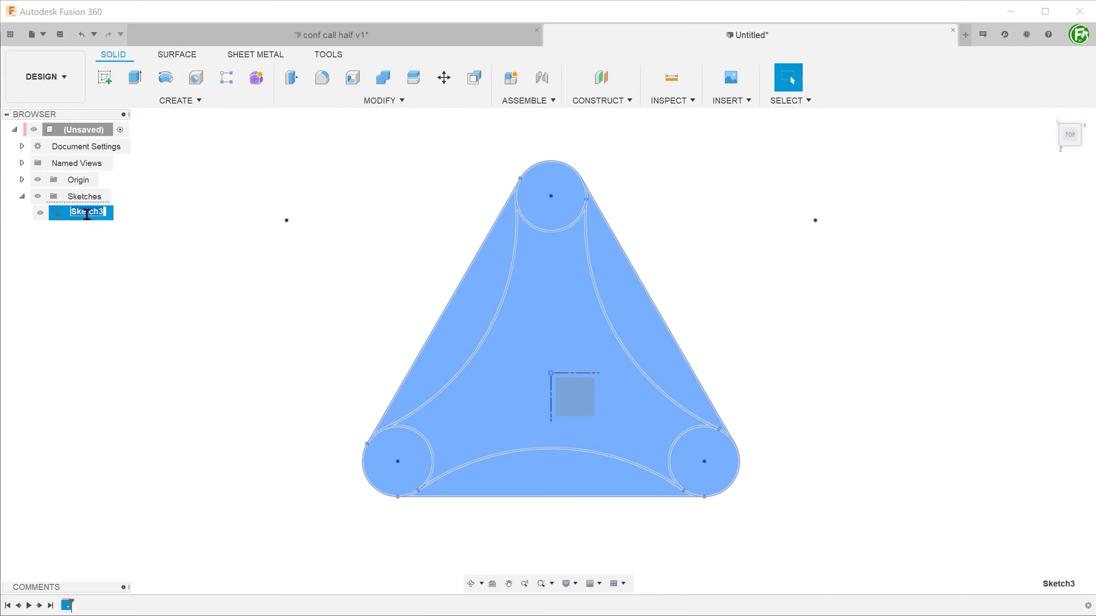
type("B")
type("ase Lobe Sketch")
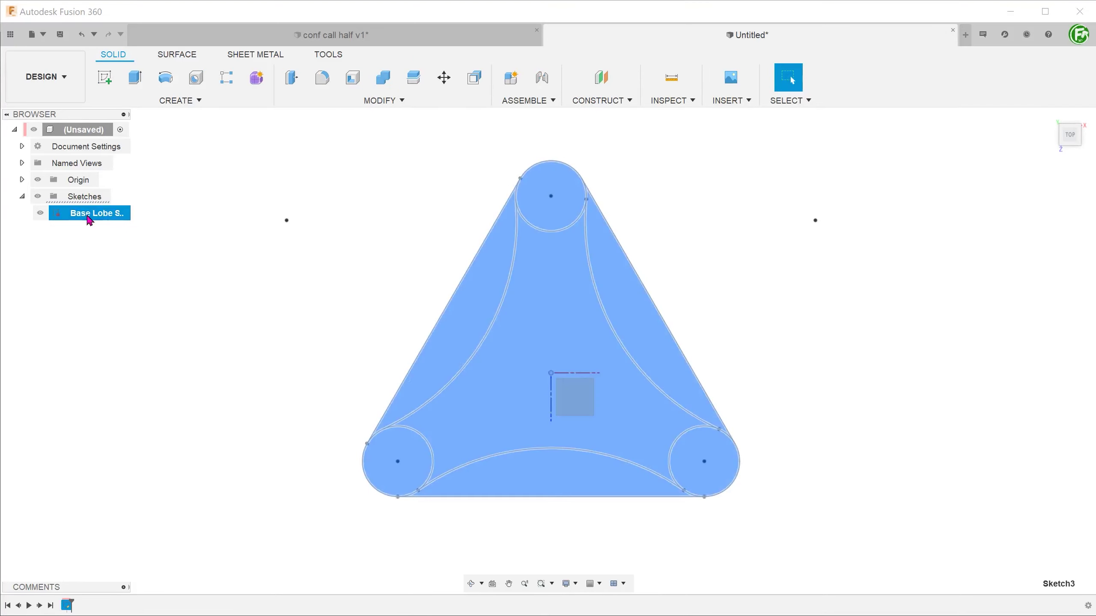
left_click(205, 255)
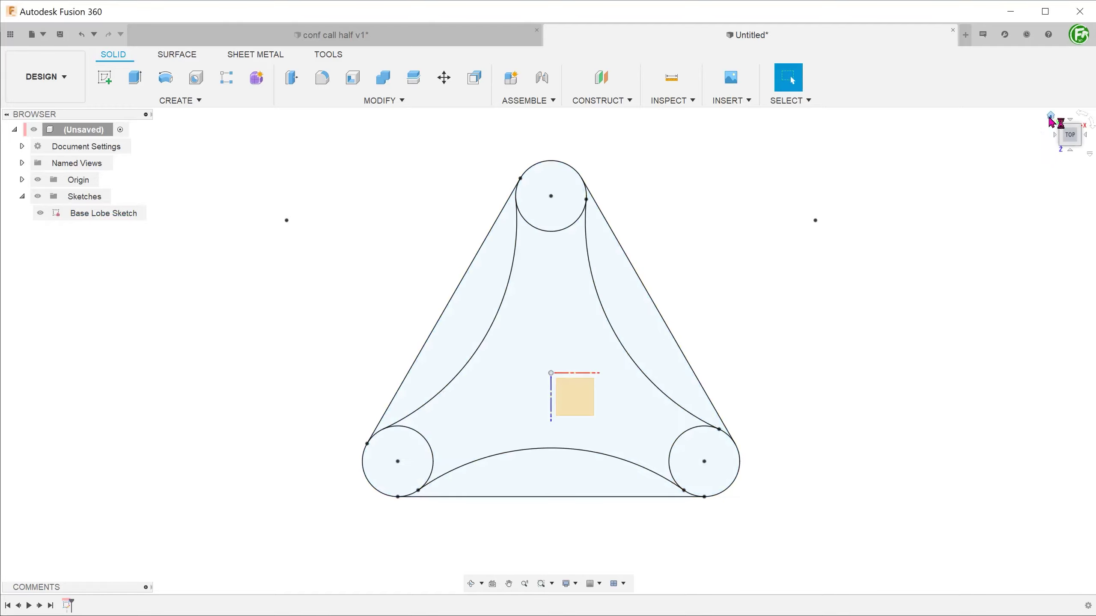
left_click(1079, 145)
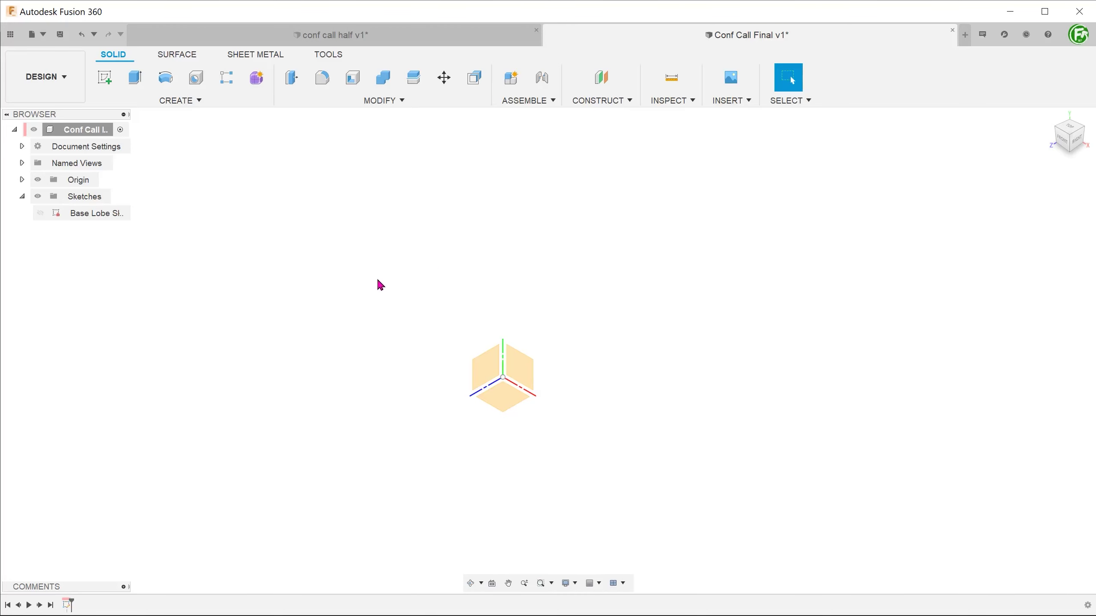
Start a sketch on the XY plane and draw a three-point arc.
right_click(521, 371)
left_click(517, 433)
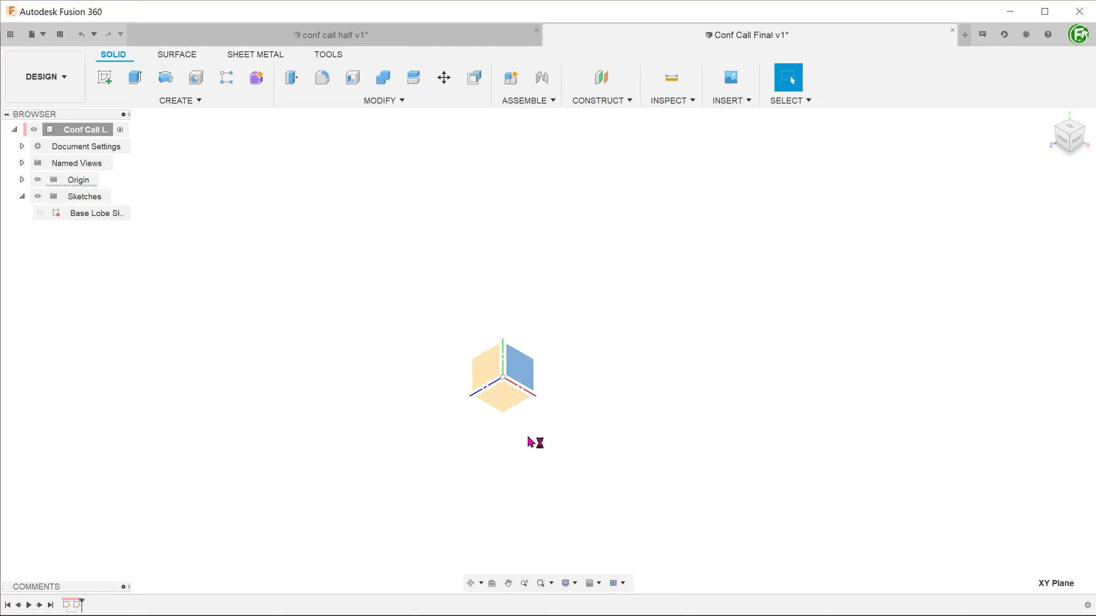
type("s")
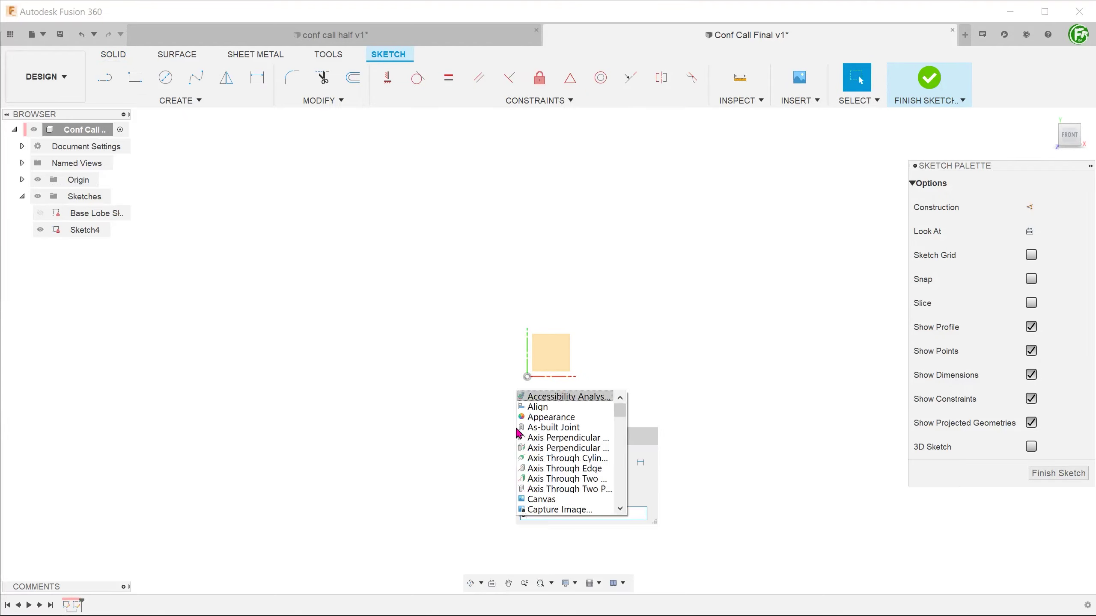
type("arc")
left_click(551, 522)
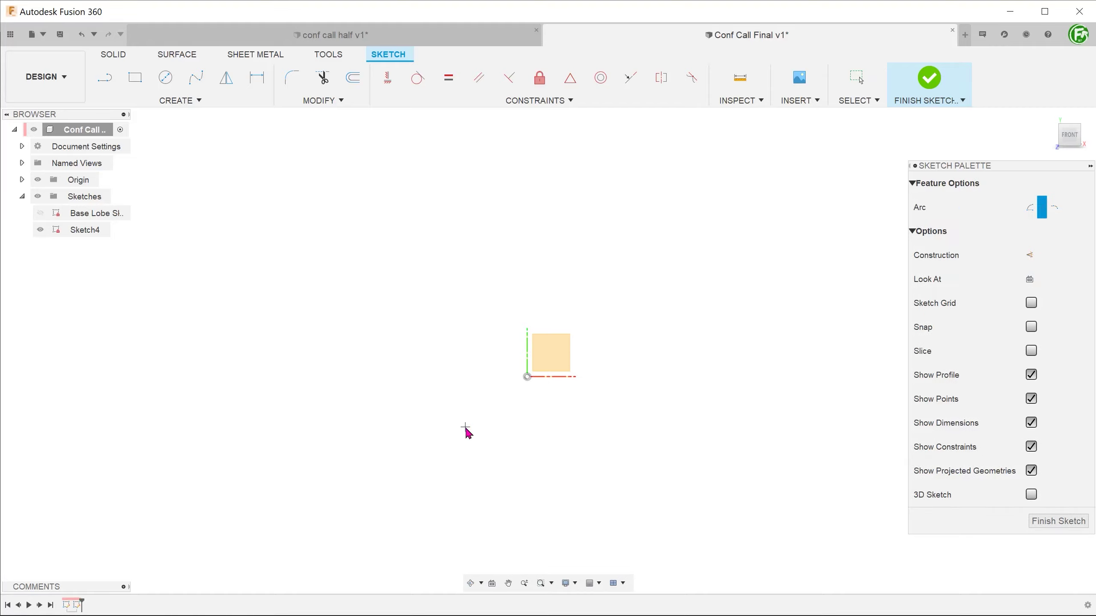
left_click(524, 283)
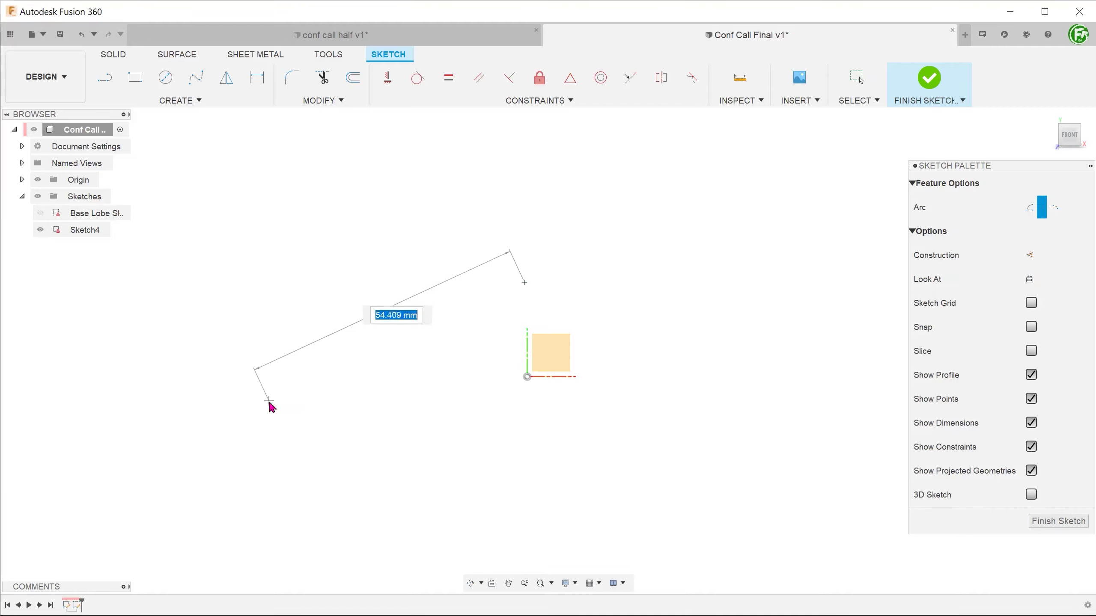
left_click(269, 401)
left_click(320, 359)
Draw two lines from the origin to both arc endpoints, closing the profile.
key("l")
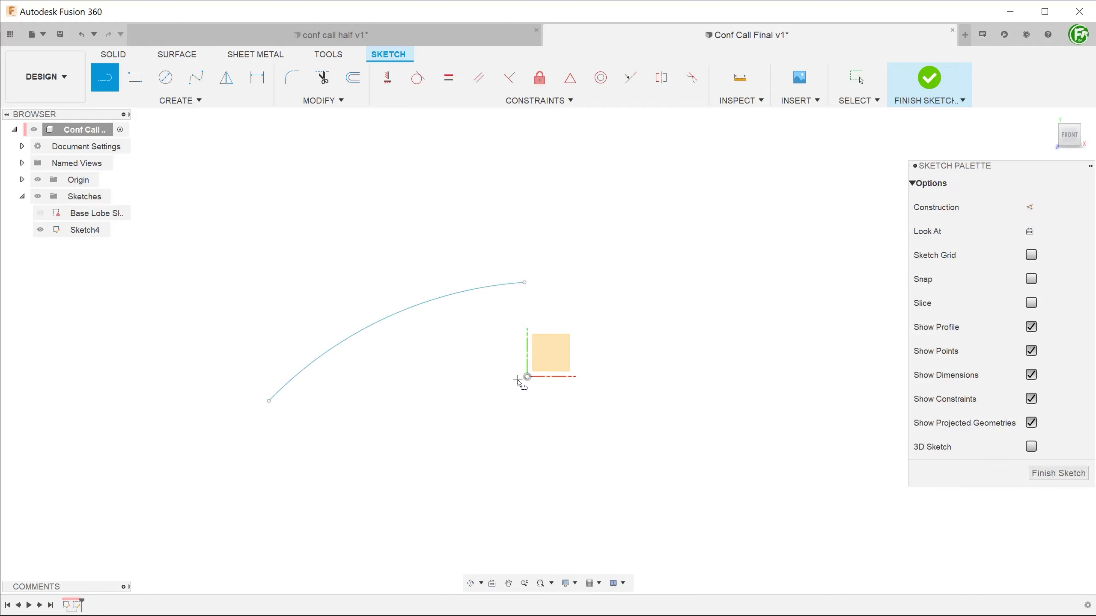
left_click(526, 377)
left_click(524, 282)
left_click(527, 376)
left_click(269, 401)
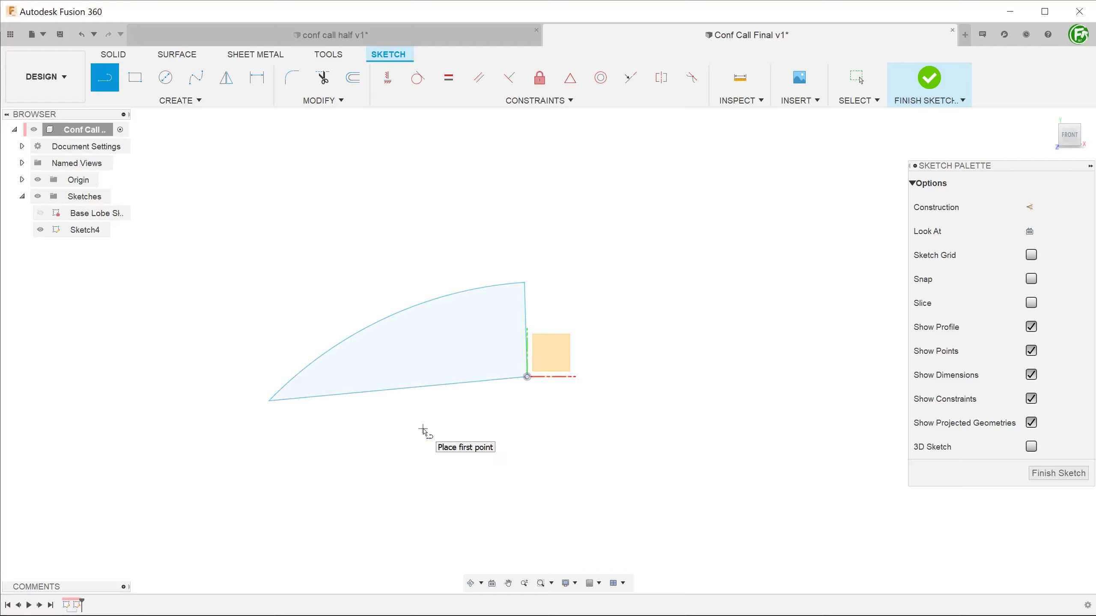
scroll(421, 428, "up", 2)
middle_click_drag(410, 428, 461, 434)
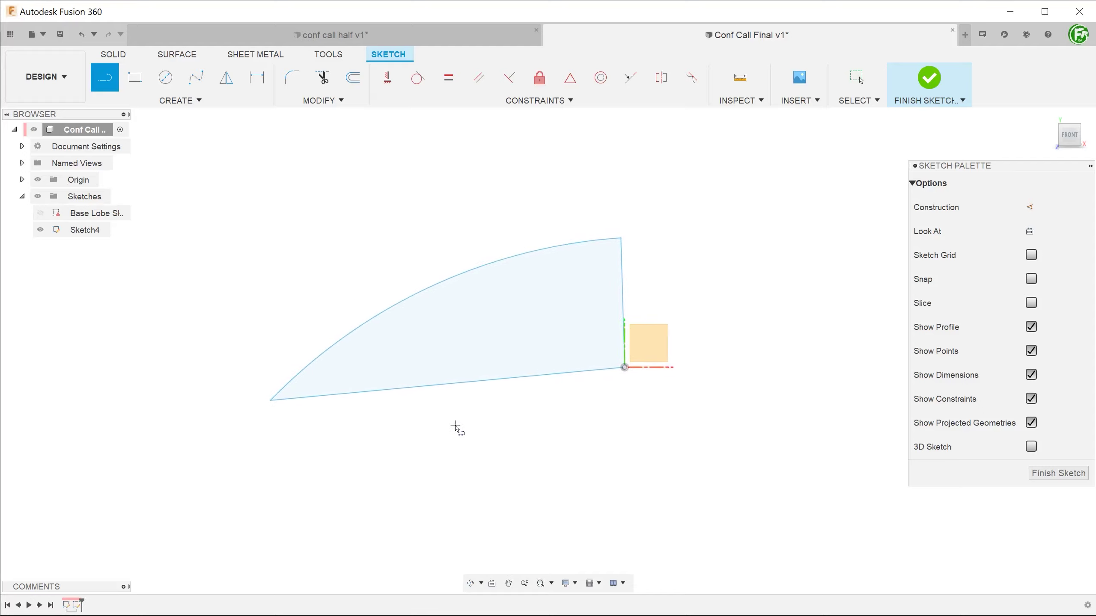
key("Escape")
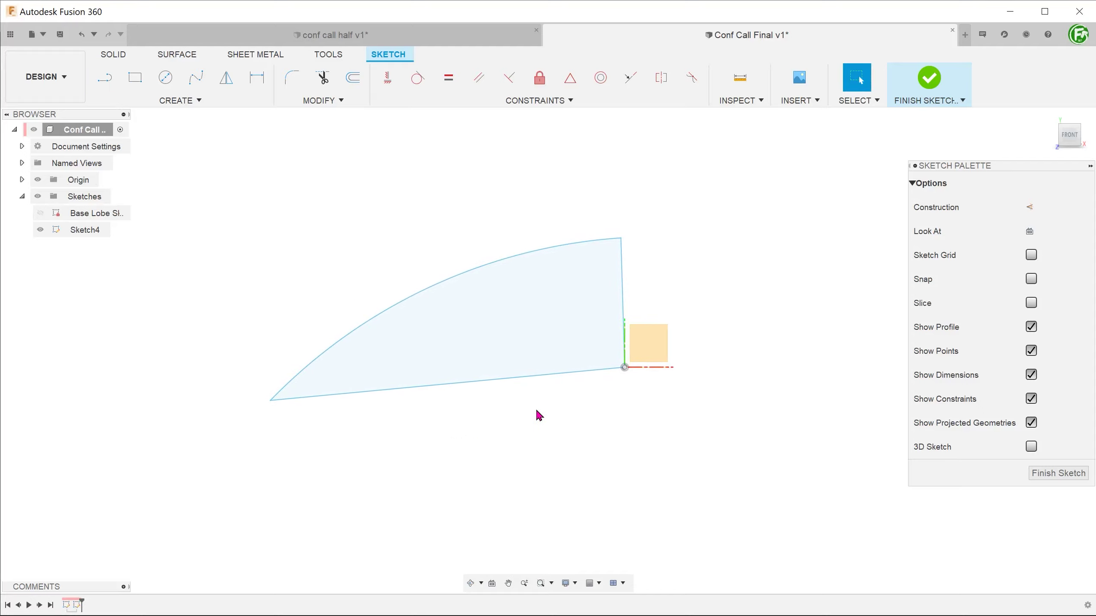
Make the bottom line horizontal, the right edge vertical, and join the arc end to its top.
left_click(390, 92)
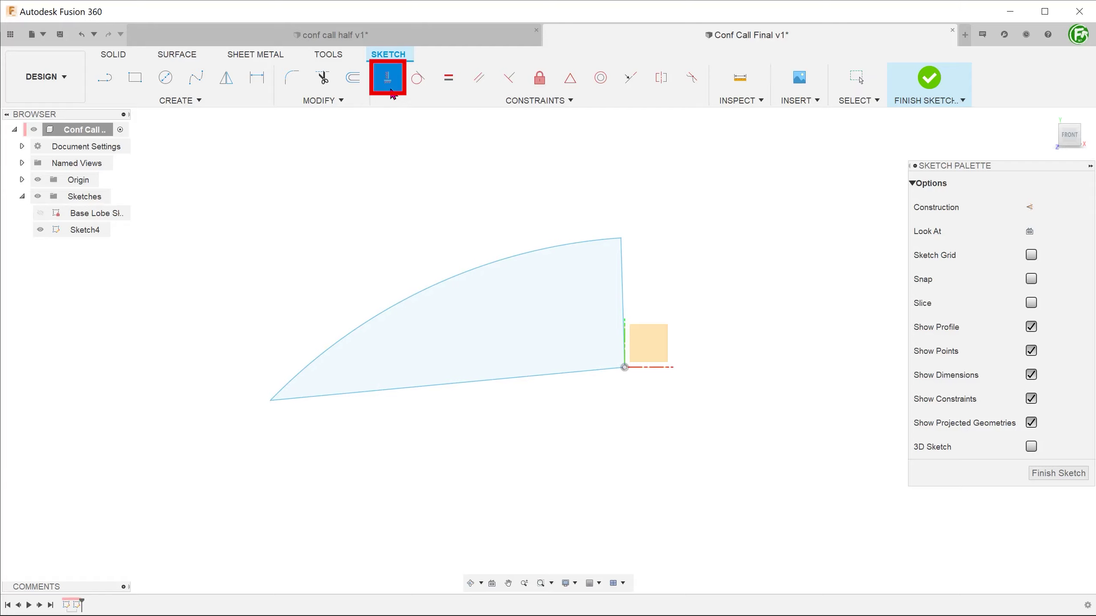
left_click(471, 383)
left_click(626, 302)
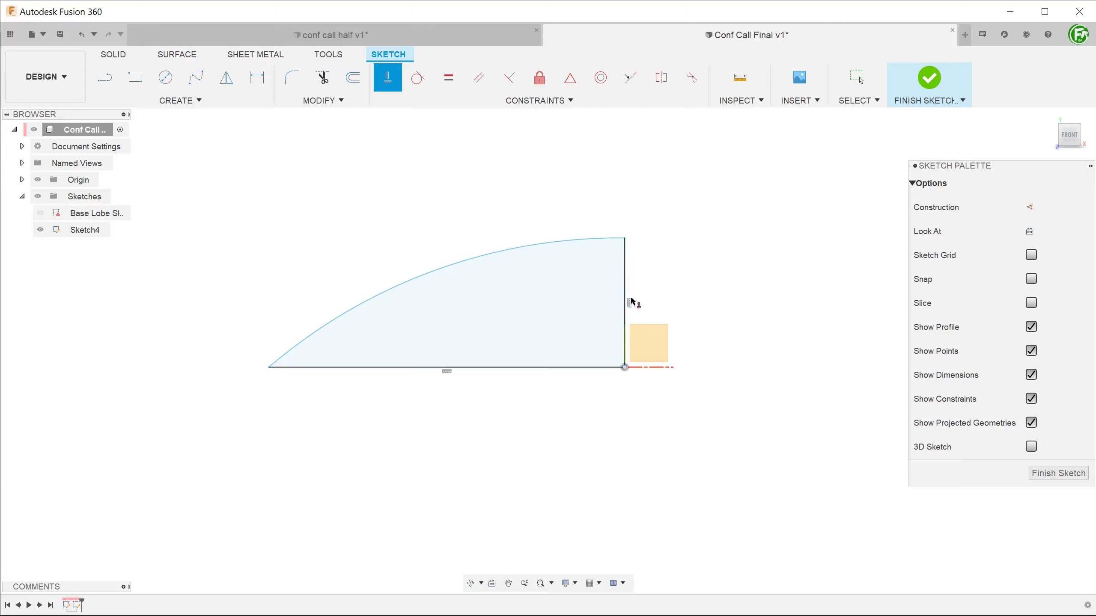
key("Escape")
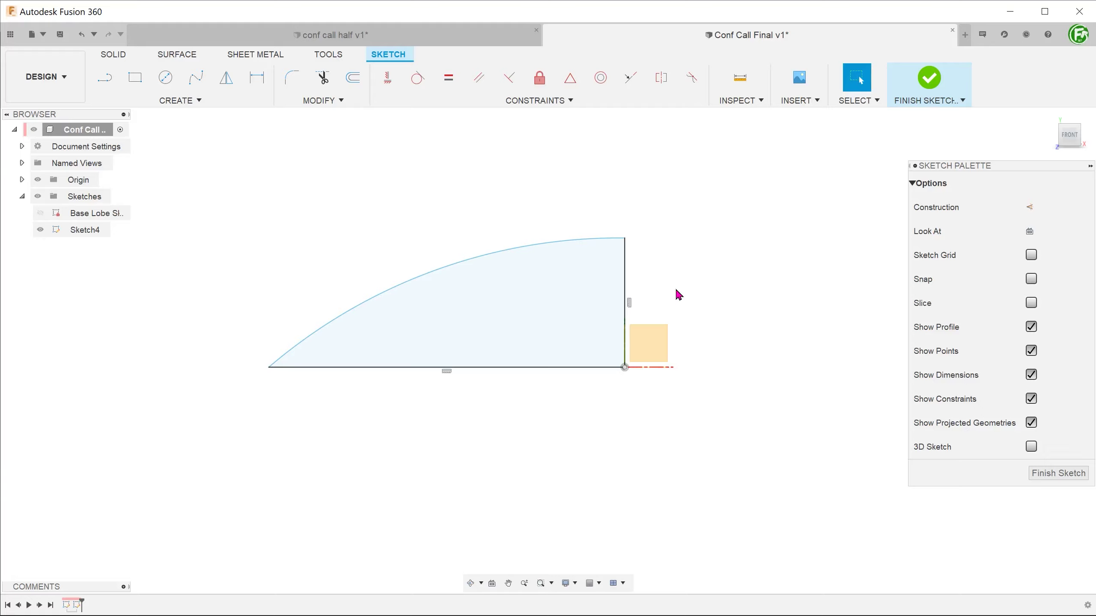
left_click(625, 239)
Draw a short horizontal construction line from the vertical edge's top.
key("l")
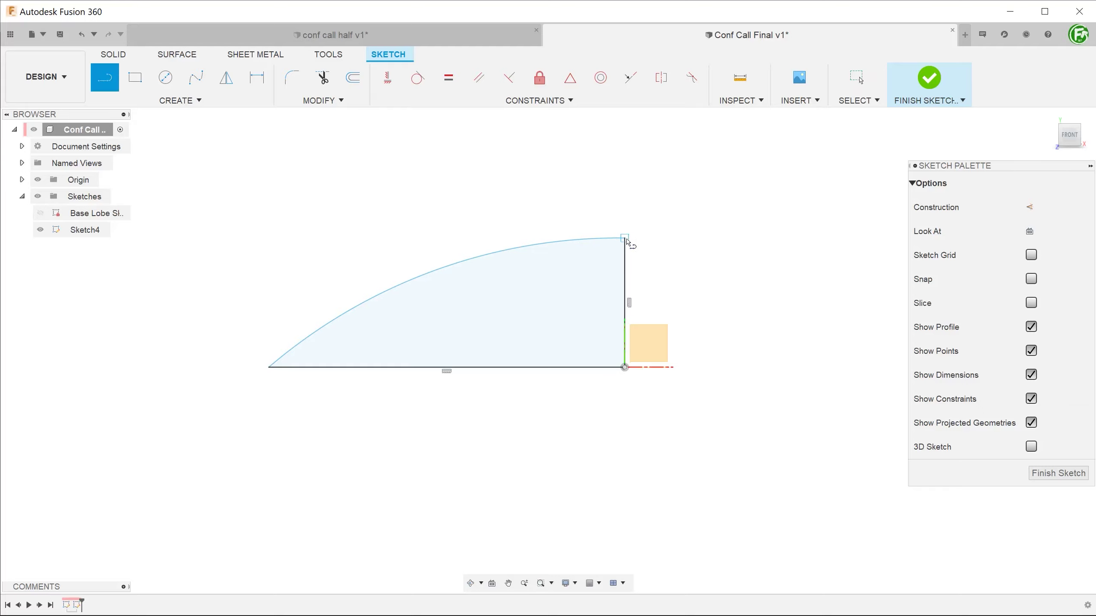
left_click(625, 238)
double_click(695, 238)
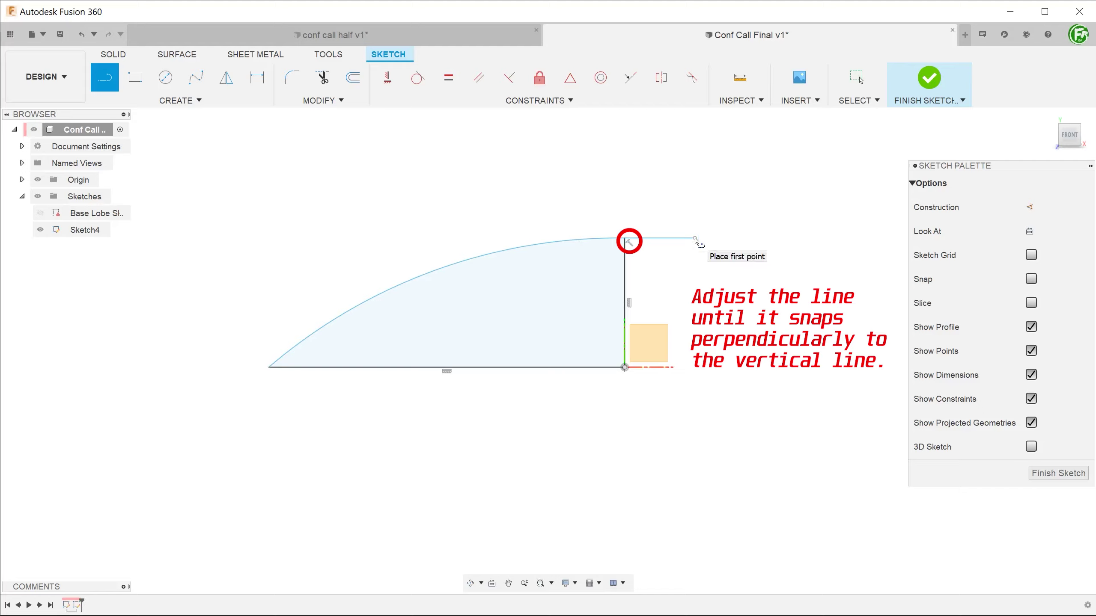
key("Escape")
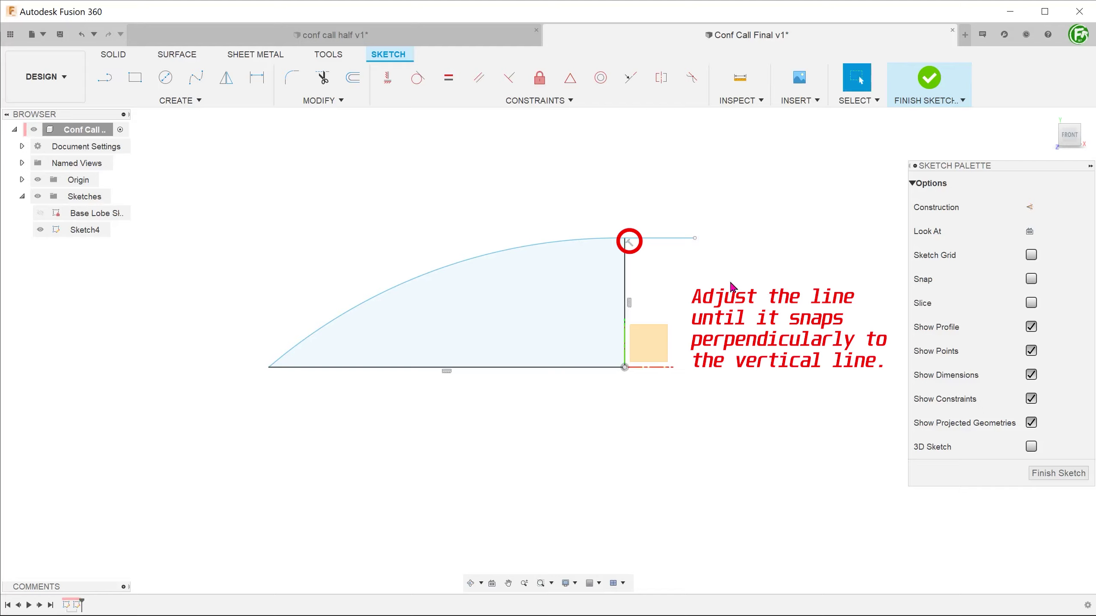
right_click(683, 238)
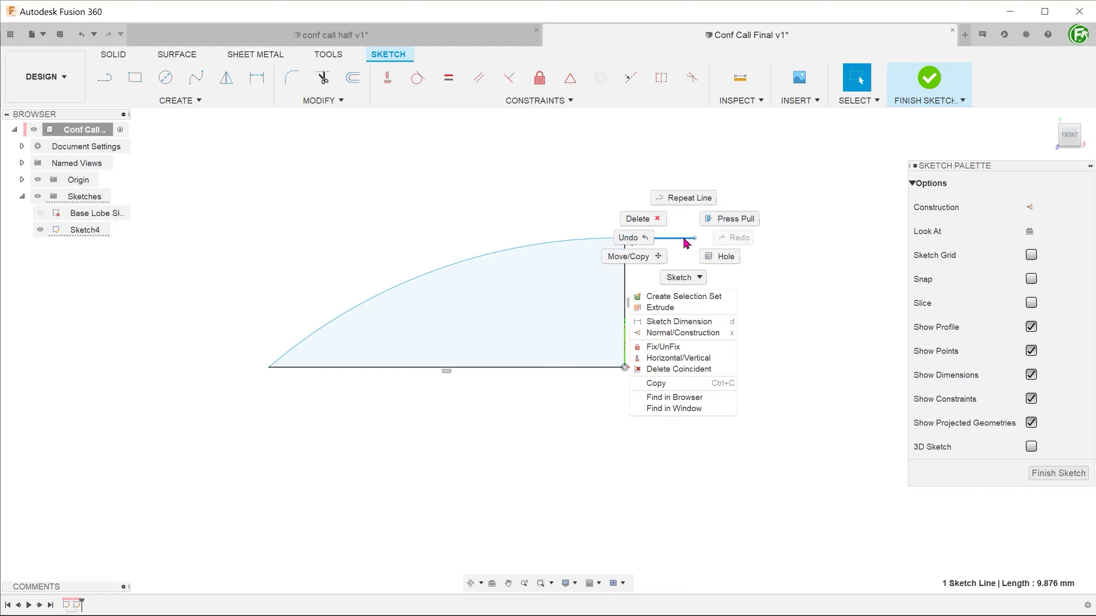
left_click(722, 338)
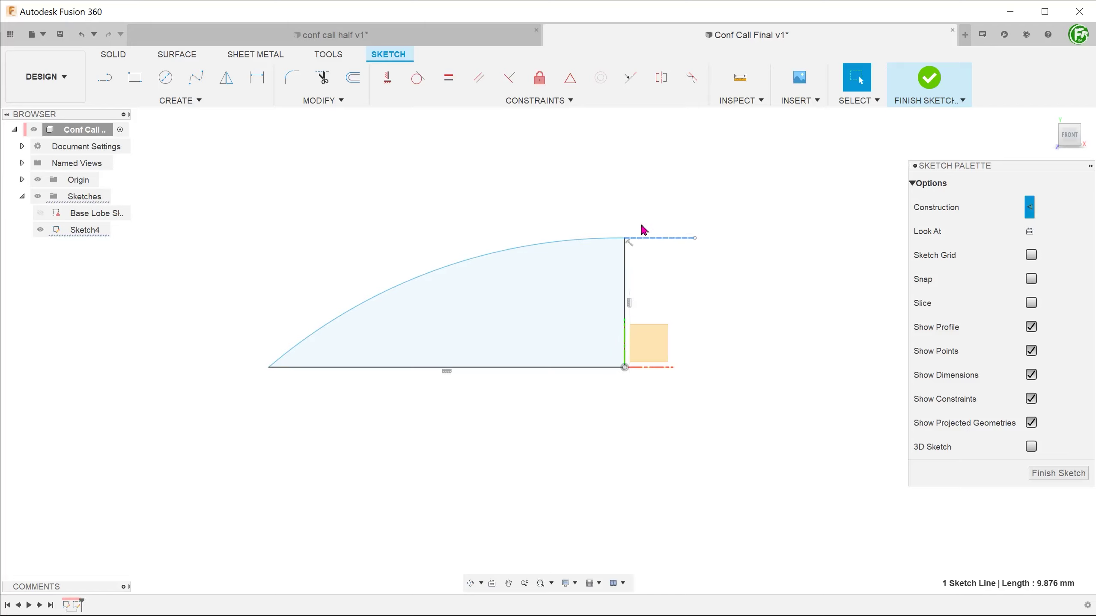
Make the arc tangent to the horizontal construction line.
left_click(415, 83)
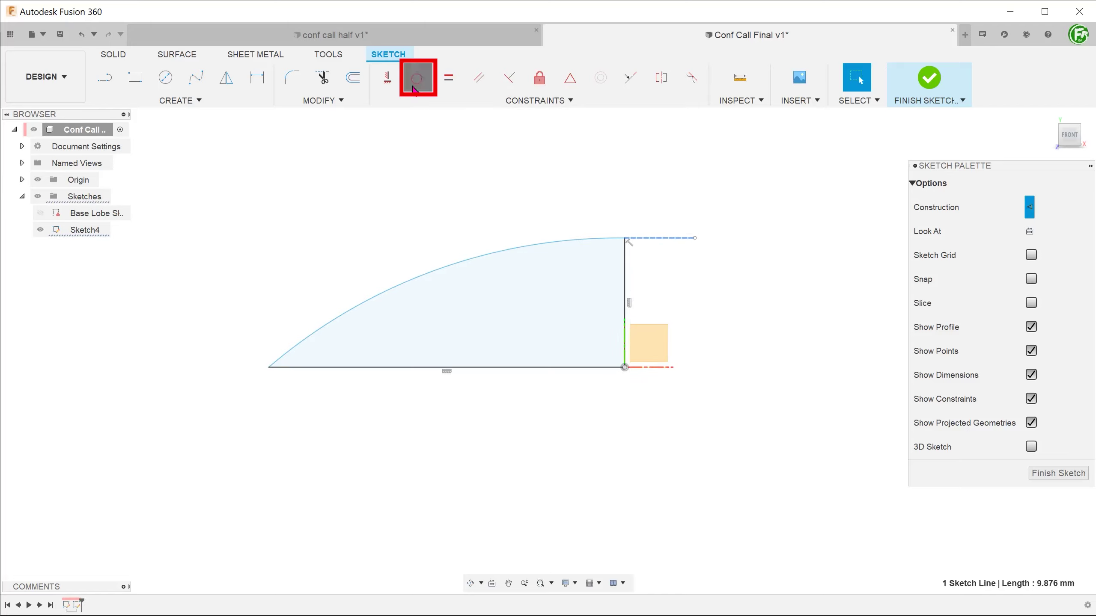
left_click(580, 241)
left_click(655, 238)
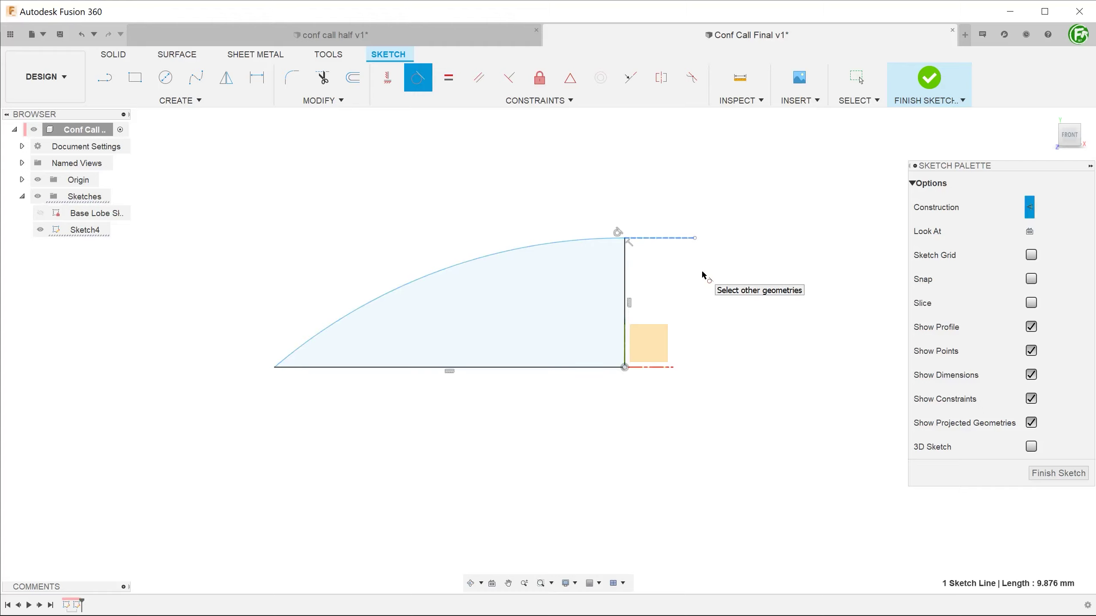
key("Escape")
Dimension the vertical edge to 15 mm and the arc to R170, then finish the sketch.
key("d")
left_click(657, 328)
left_click(740, 317)
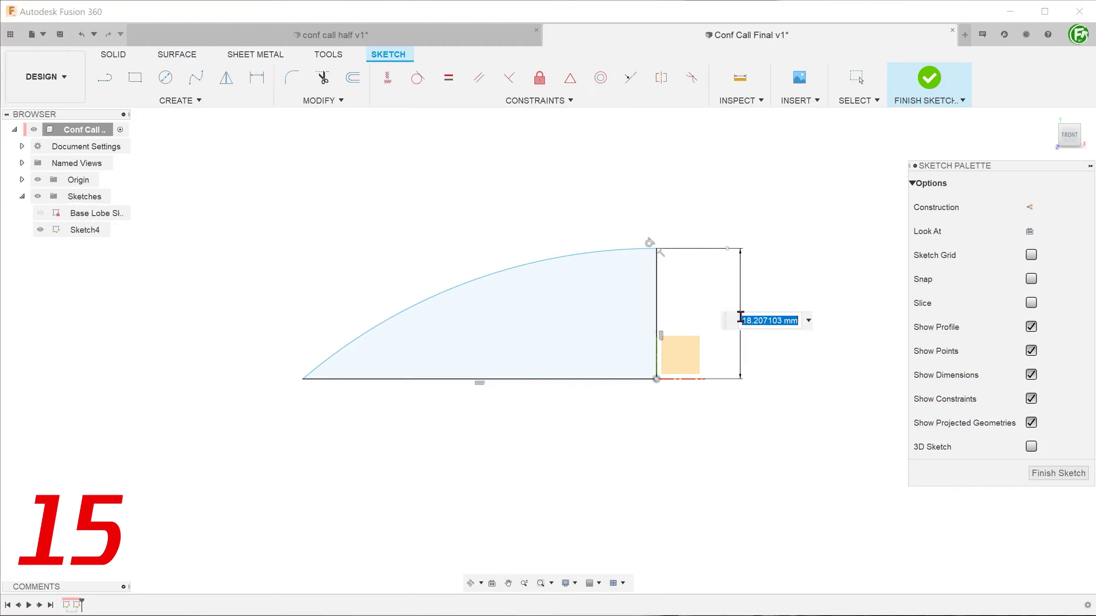
type("15")
key("Return")
left_click(489, 306)
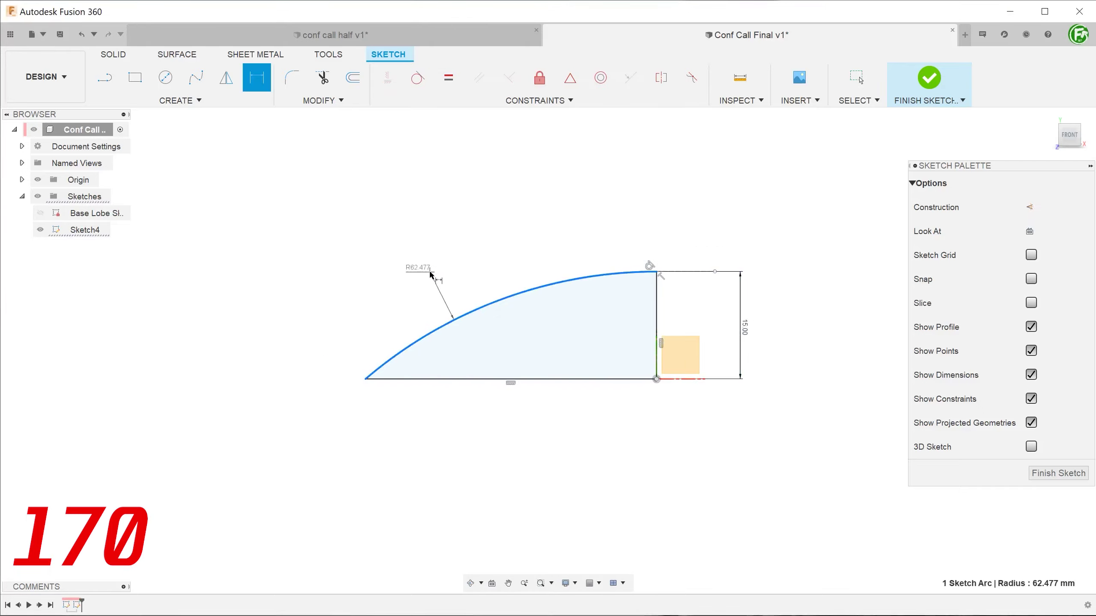
left_click(431, 274)
type("170")
key("Return")
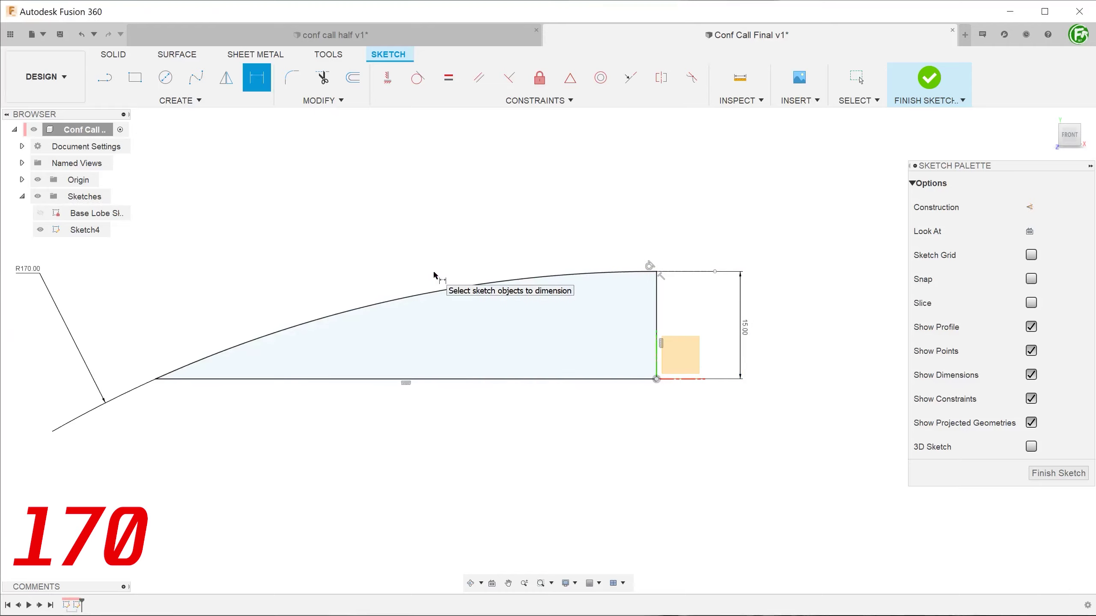
key("Escape")
key("F6")
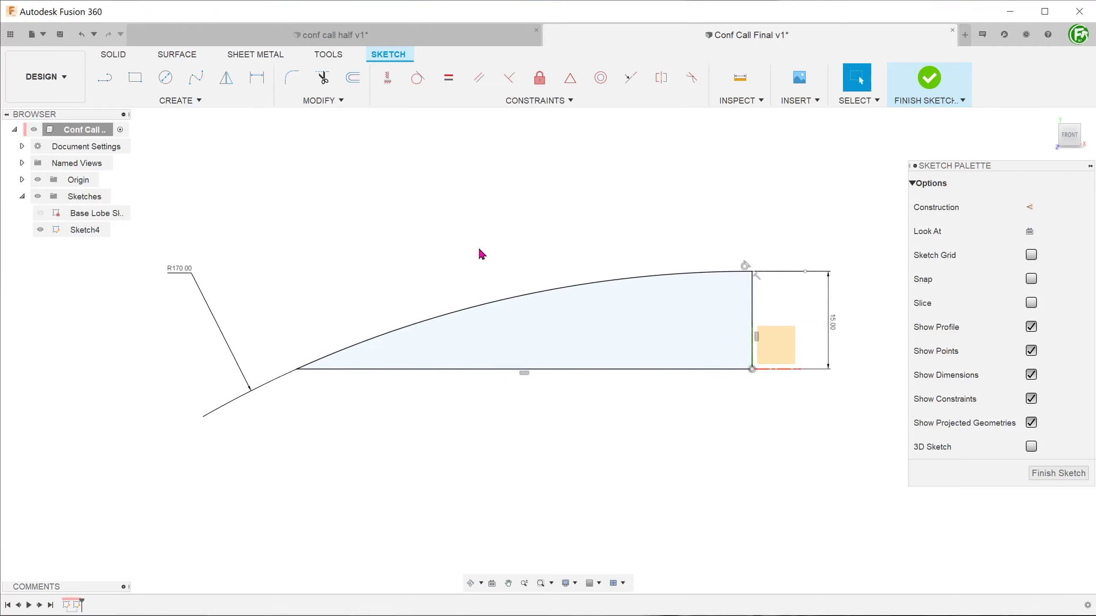
left_click(929, 78)
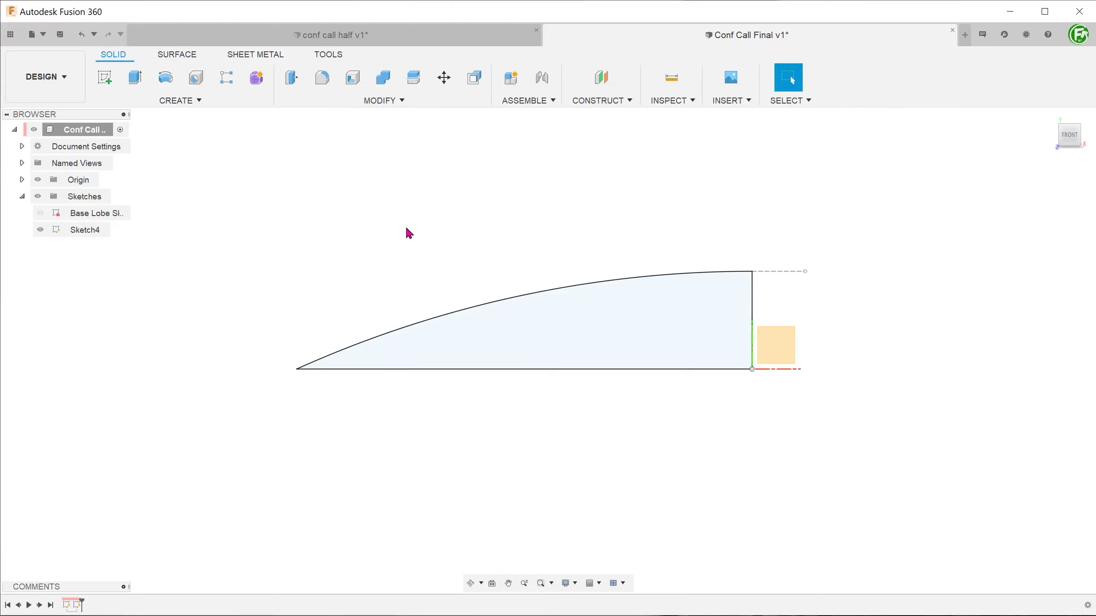
Revolve the profile 360° about its vertical edge, then return to the Home view.
left_click(200, 100)
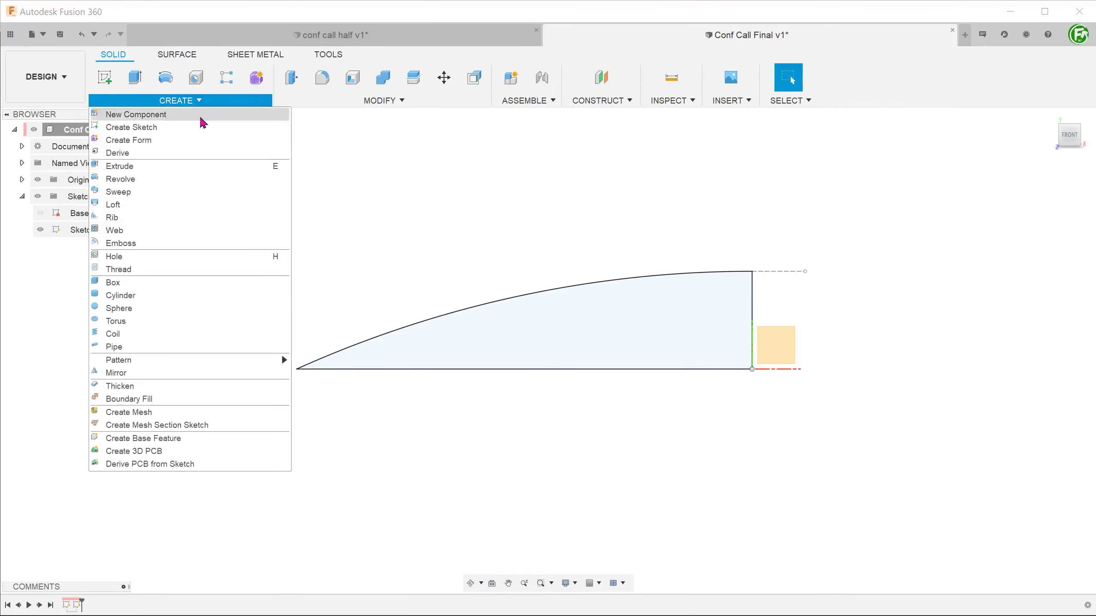
left_click(209, 181)
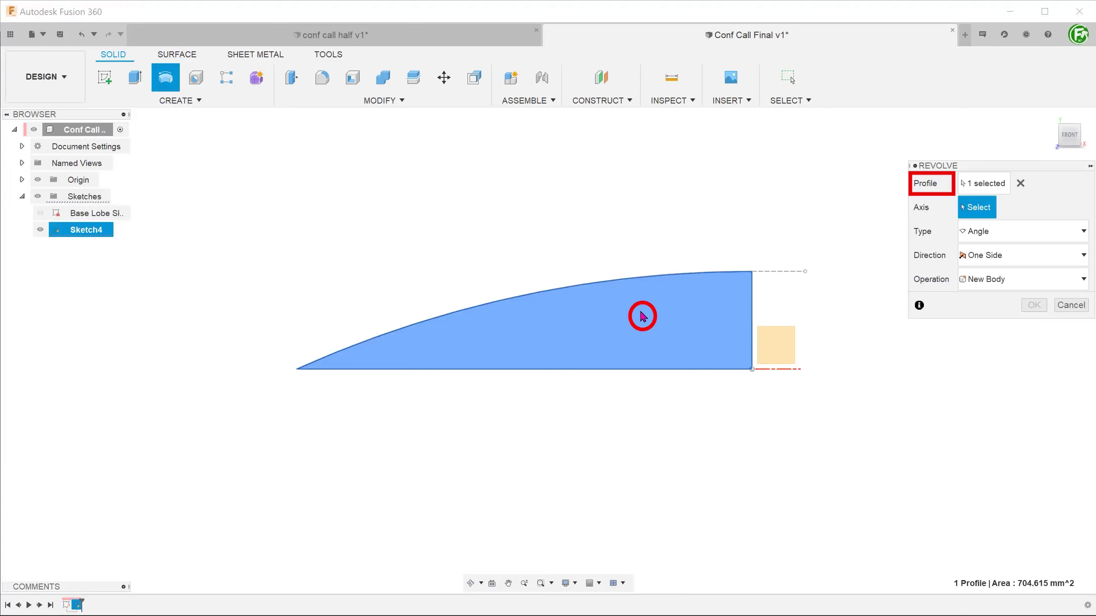
left_click(751, 320)
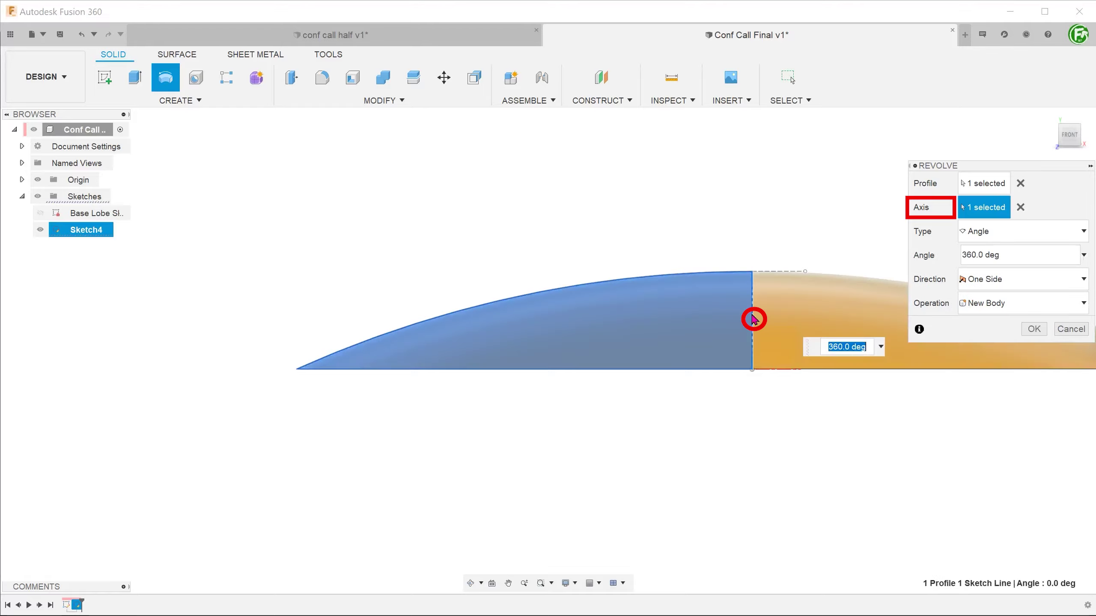
key("Return")
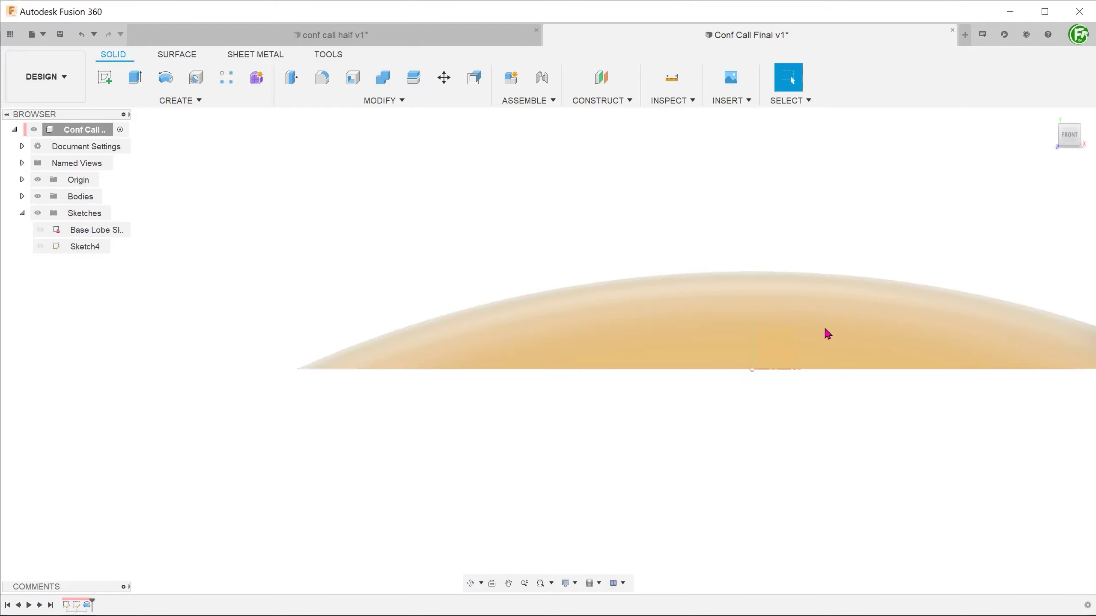
middle_click_drag(826, 332, 556, 410, "shift")
left_click(1050, 115)
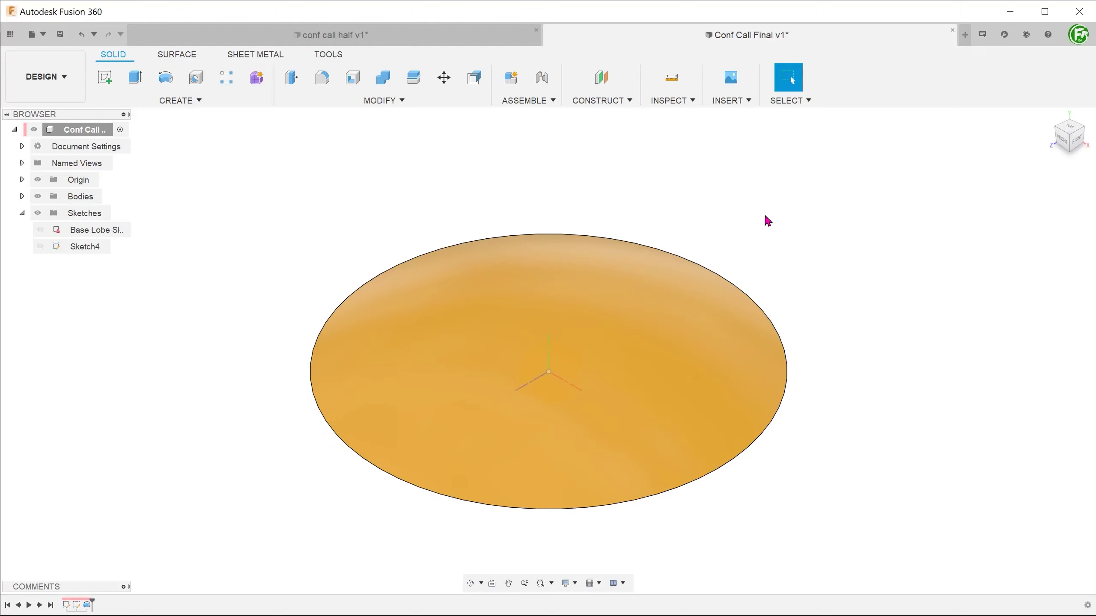
Show the Base Lobe Sketch and select the three lobe circles and the central triangle profile.
left_click(41, 230)
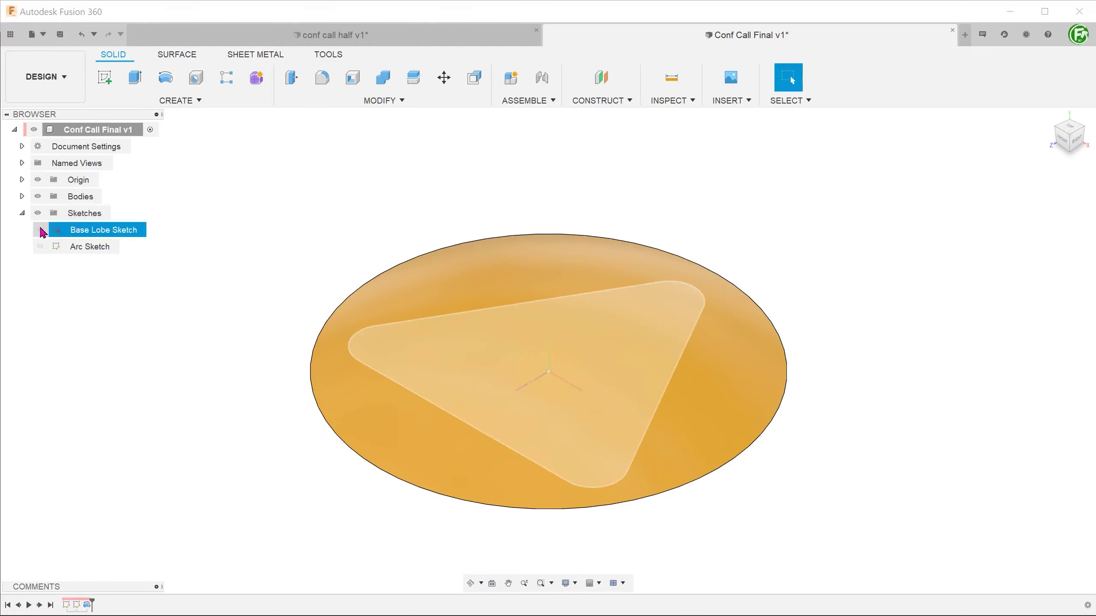
mouse_move(225, 214)
middle_mouse_down("shift")
mouse_move(241, 235)
mouse_move(243, 199)
middle_mouse_up("shift")
key("Escape")
left_click(565, 237)
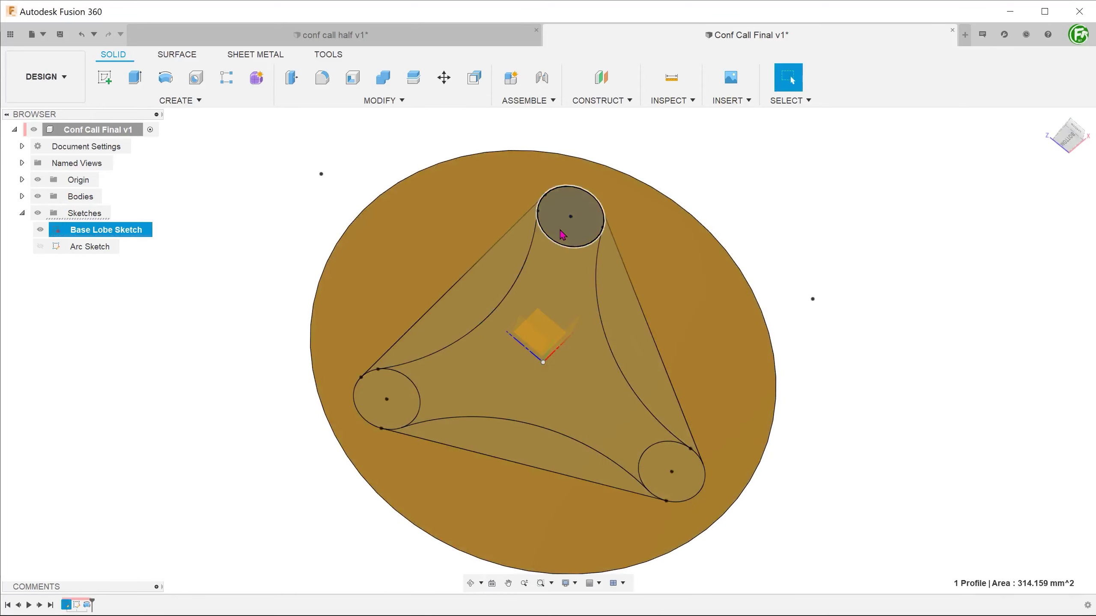
left_click(531, 293, "shift")
left_click(406, 383, "shift")
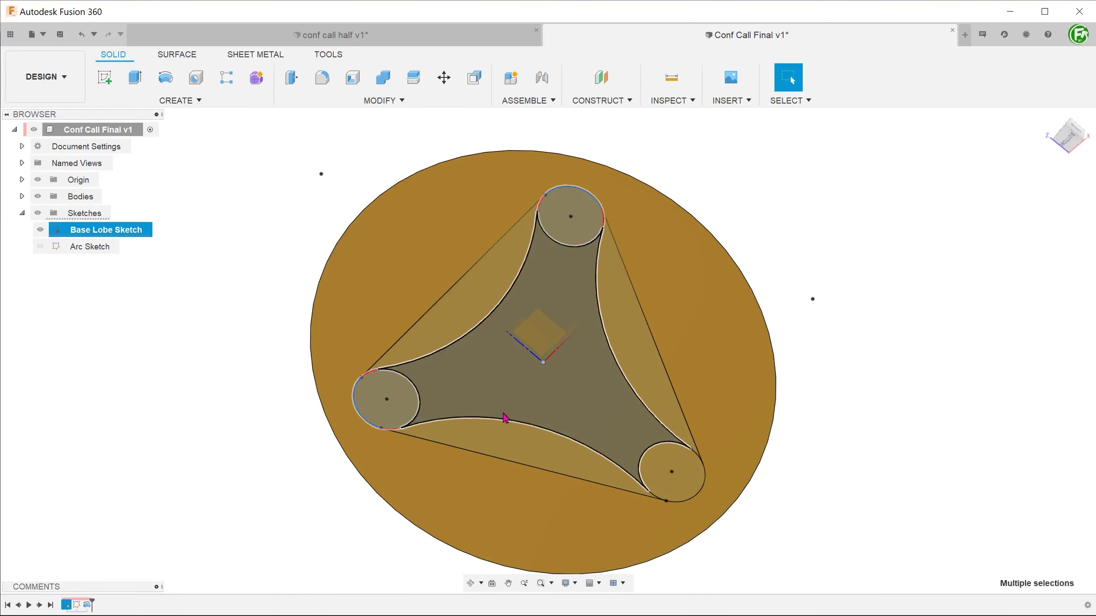
left_click(669, 463, "shift")
Extrude the four profiles 19 mm with the Intersect operation to trim the disc.
key("e")
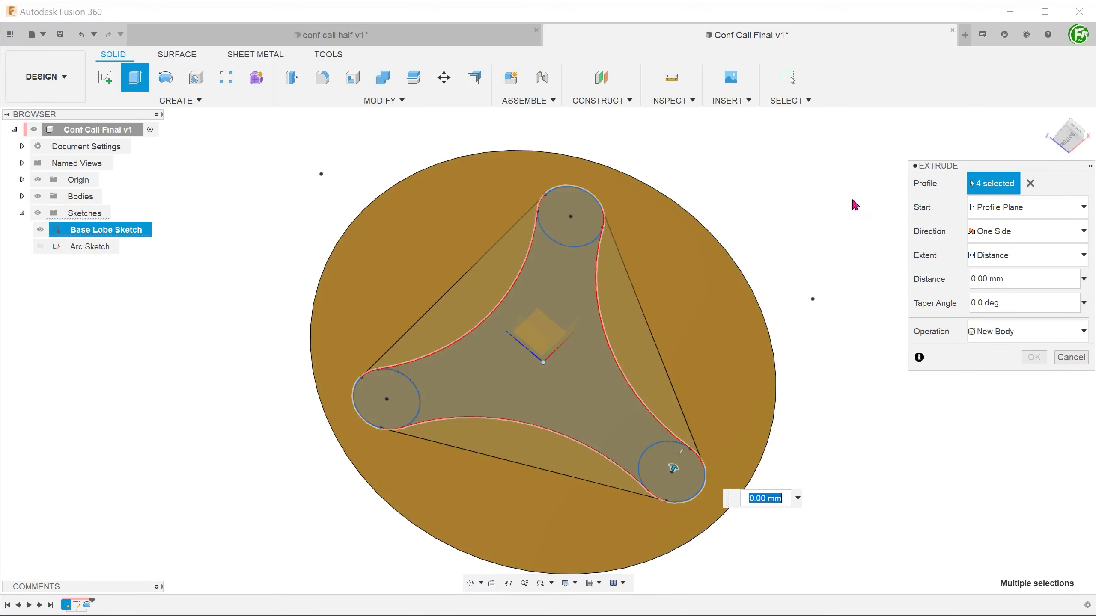
left_click(1050, 115)
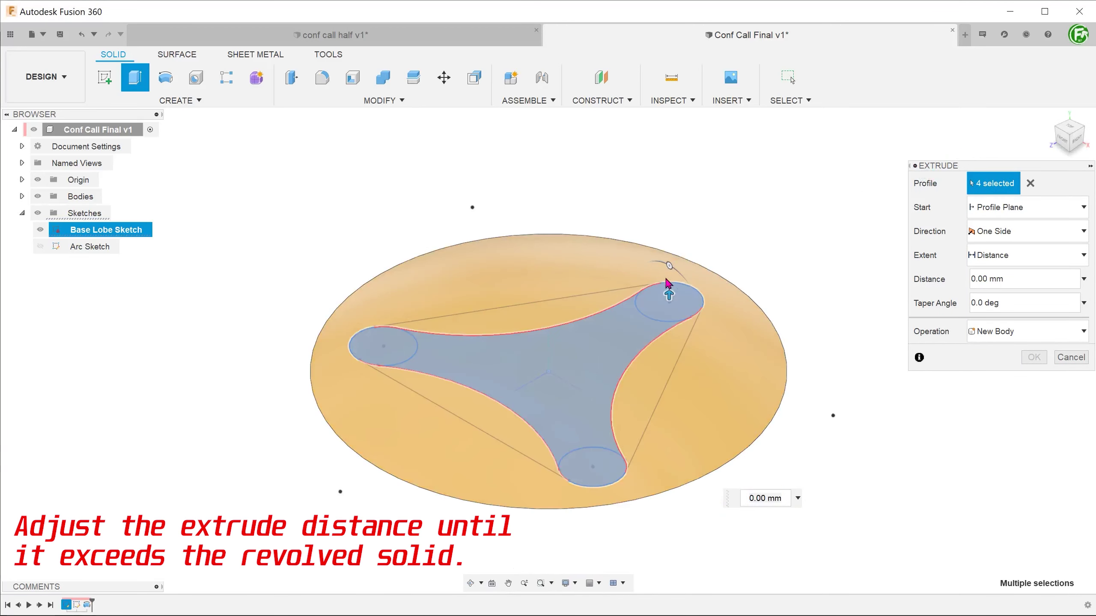
left_click_drag(668, 284, 669, 242)
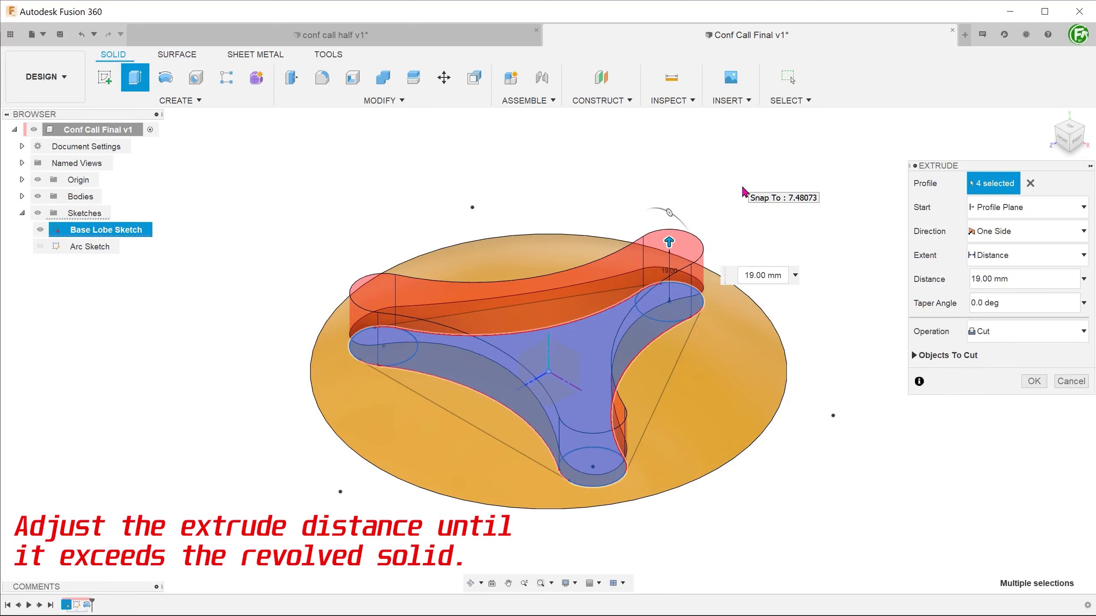
left_click(1038, 334)
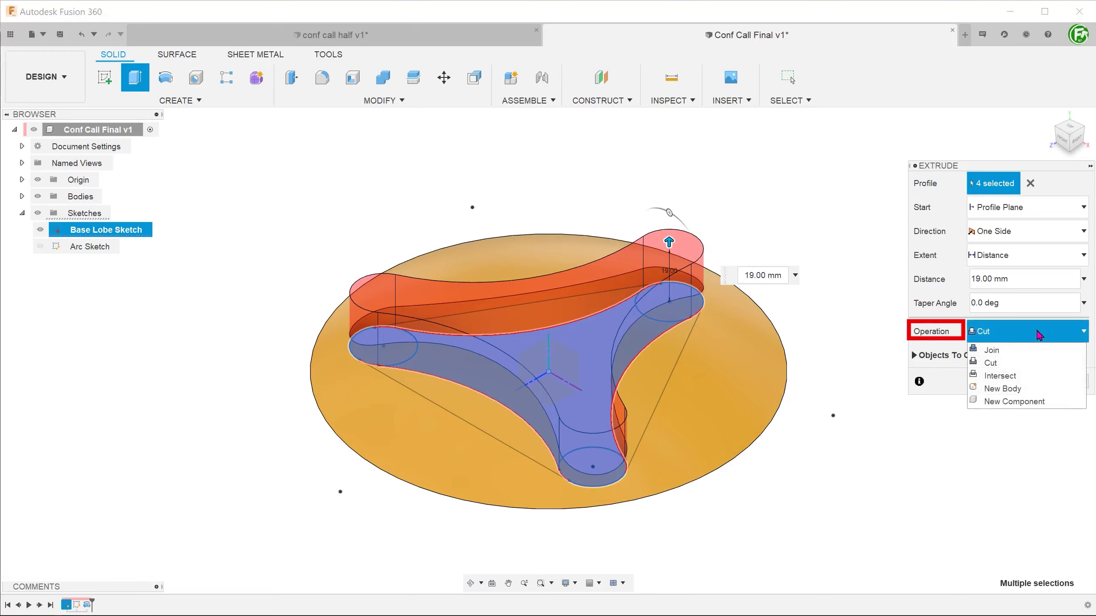
left_click(1049, 376)
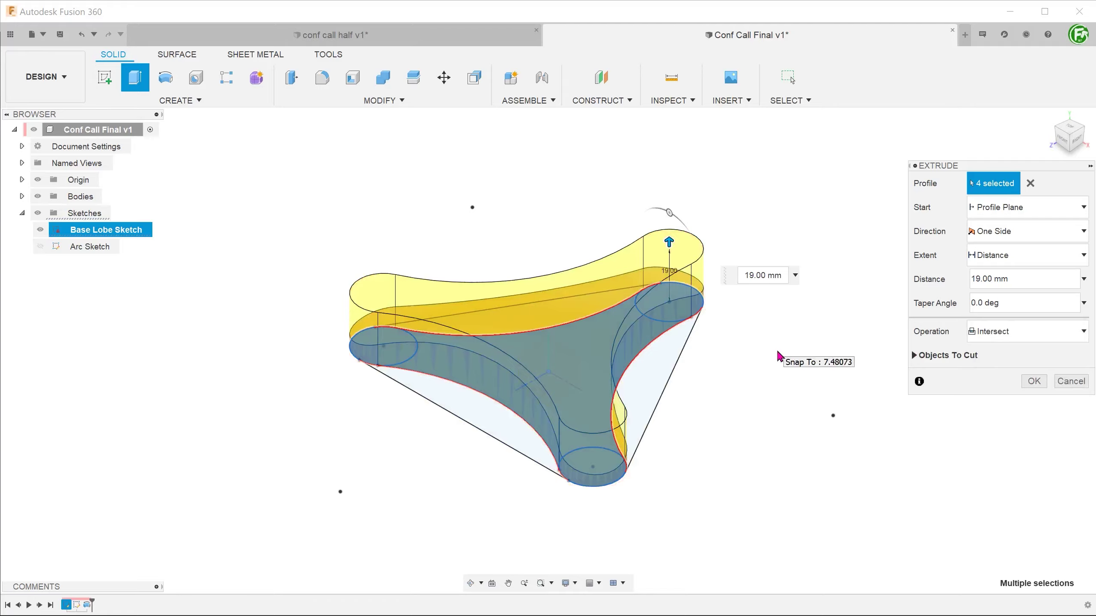
middle_click_drag(777, 358, 772, 395, "shift")
left_click(1033, 381)
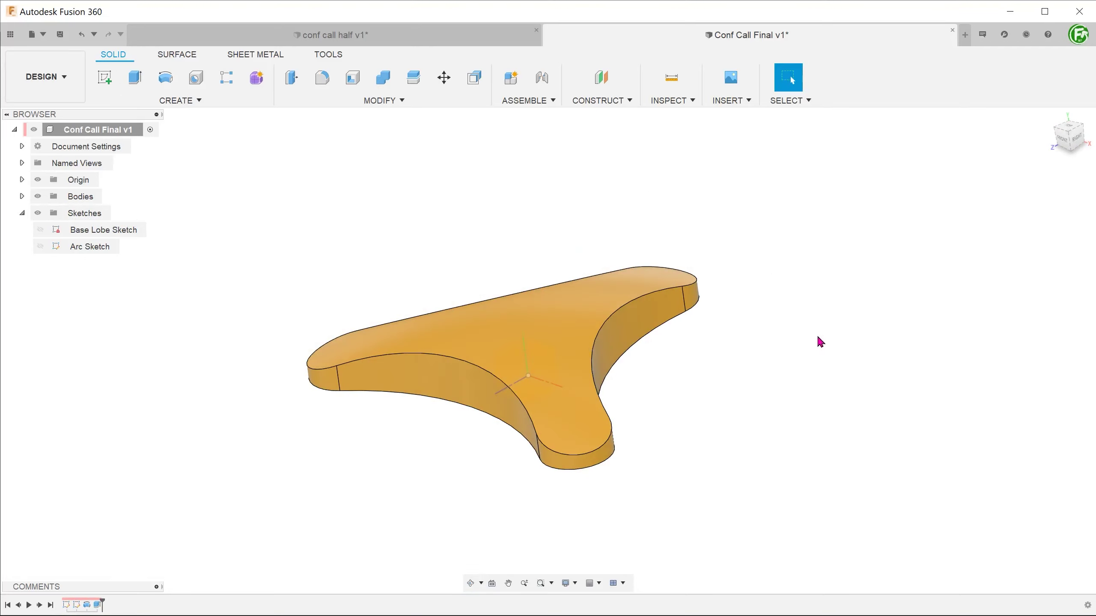
middle_click_drag(820, 342, 839, 253, "shift")
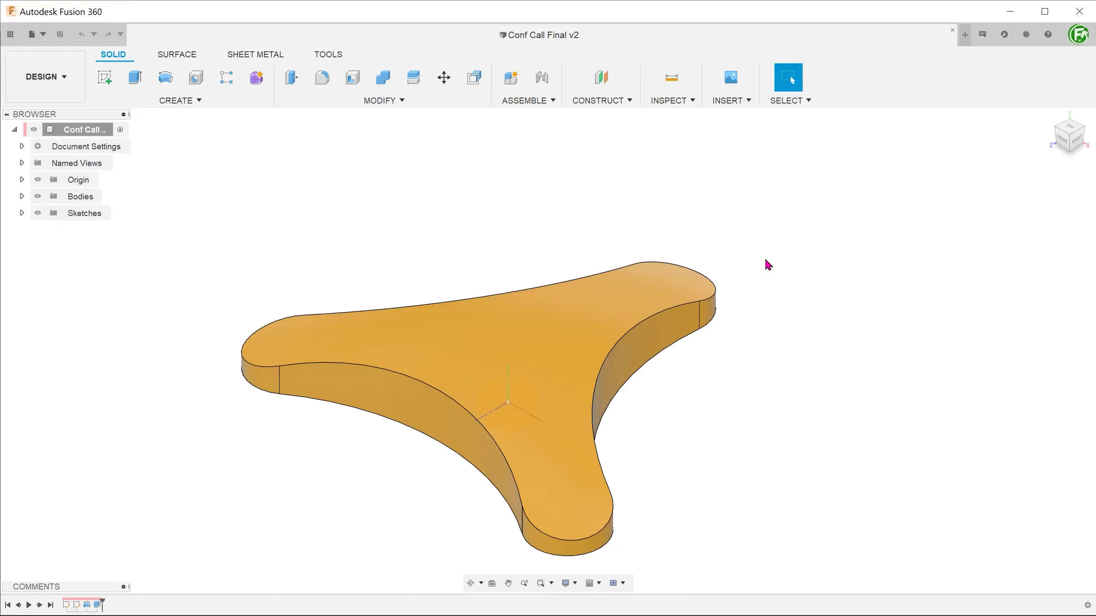
Hide the three-lobed body and show the Base Lobe Sketch.
left_click(21, 196)
left_click(40, 213)
left_click(22, 230)
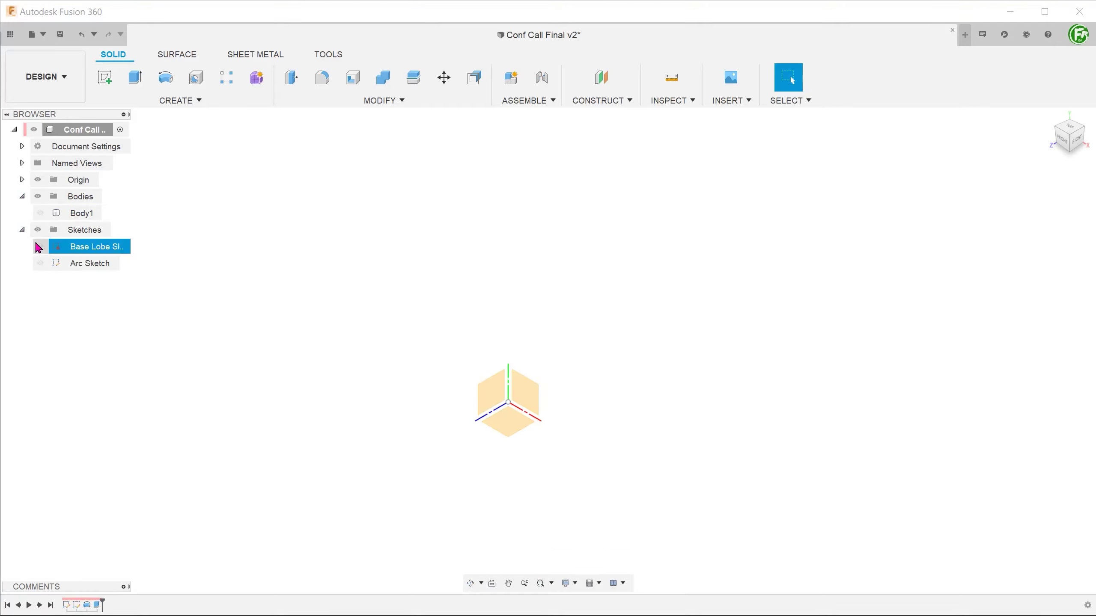
left_click(40, 246)
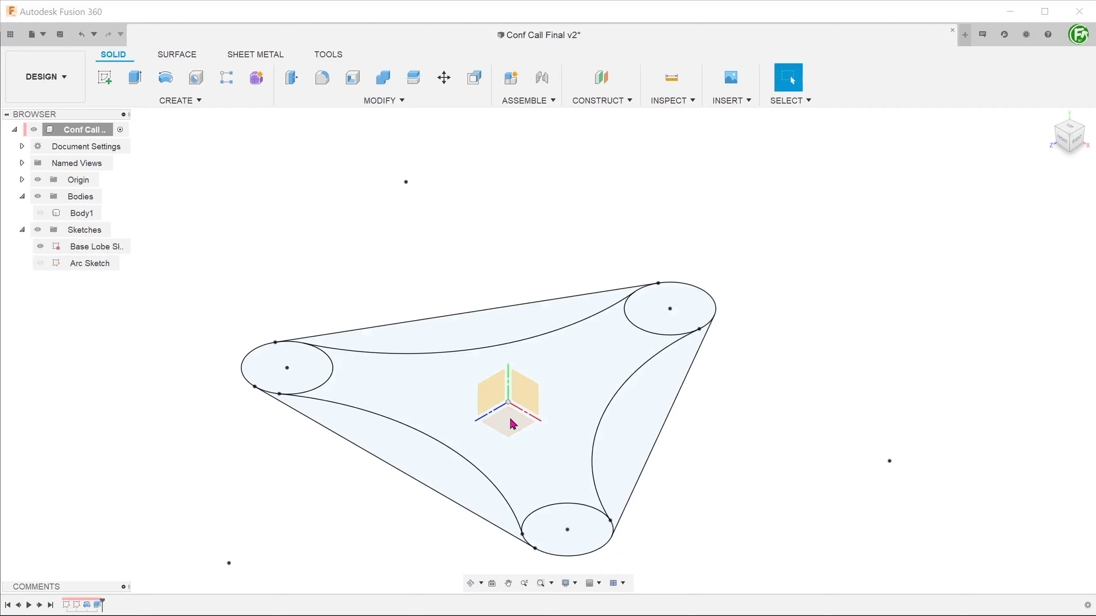
Sketch on the XZ plane two lines from the origin to the top and lower-left lobe centres.
right_click(516, 425)
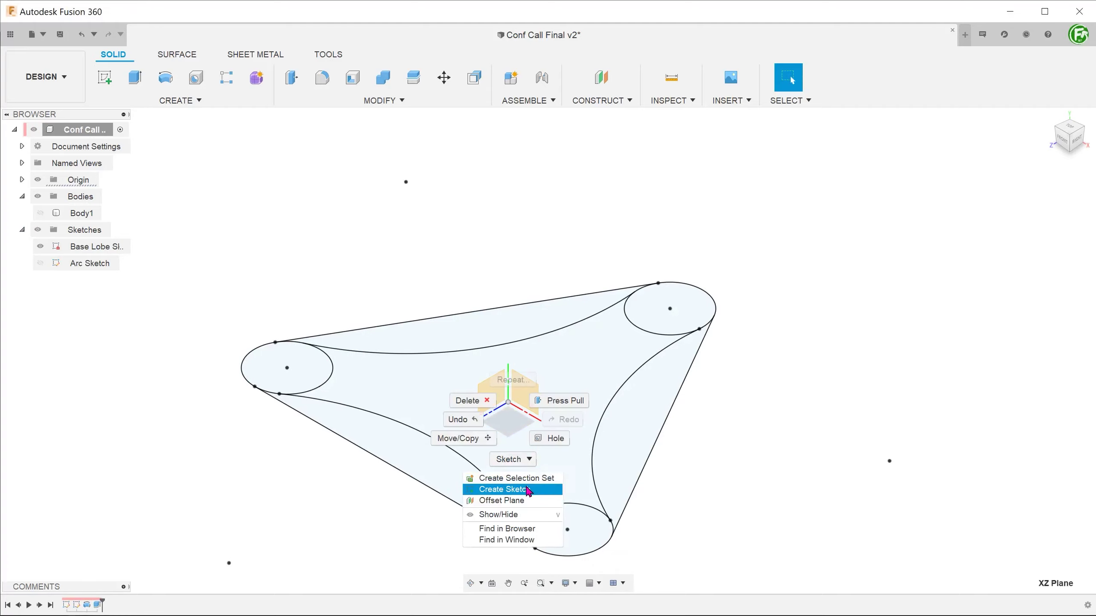
left_click(503, 489)
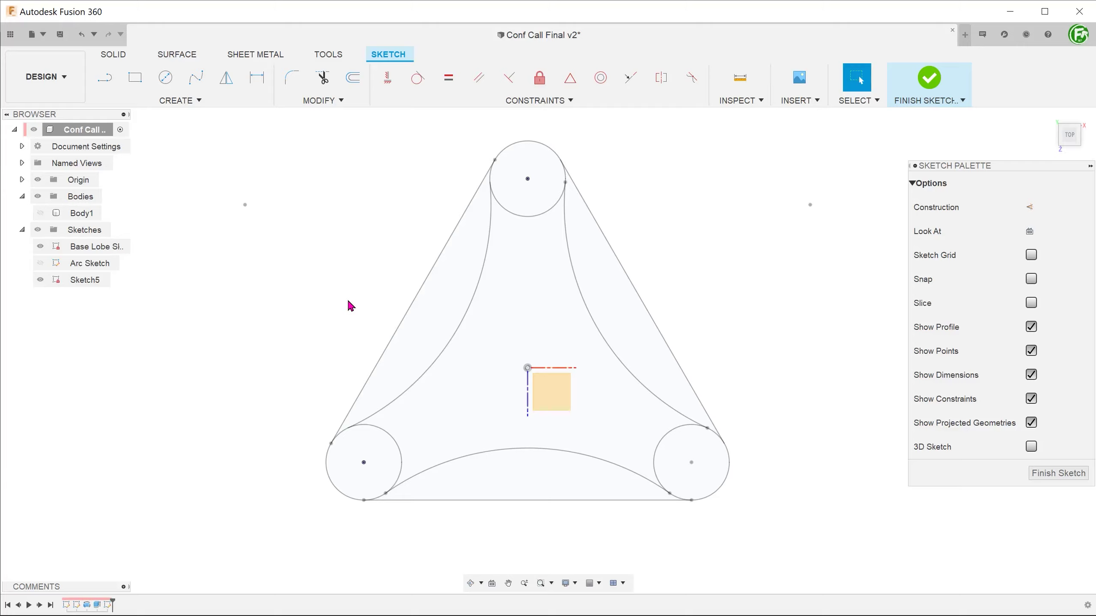
key("l")
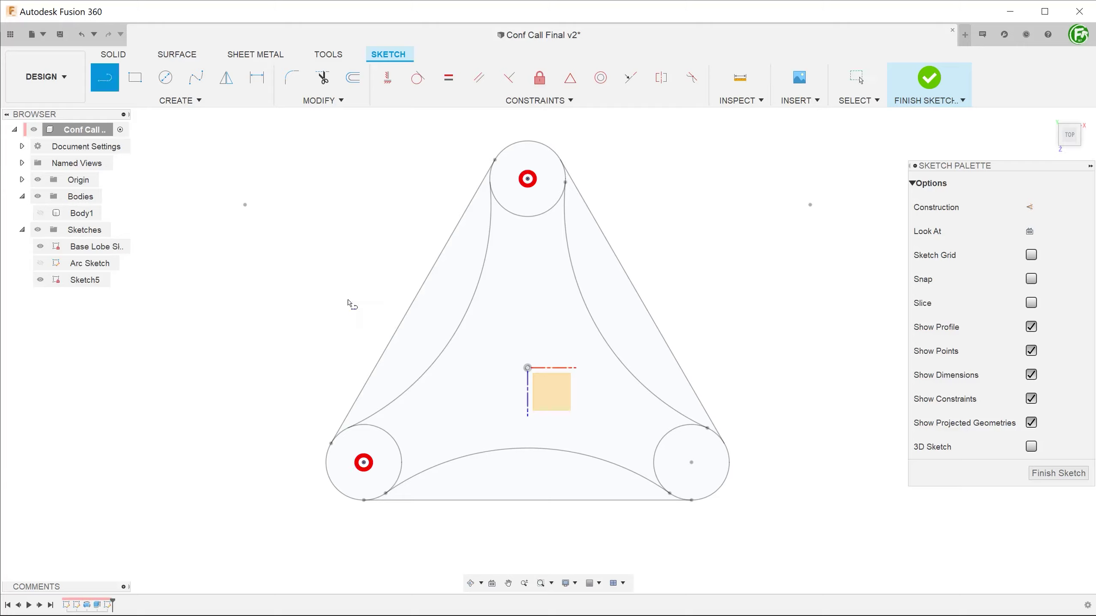
left_click(527, 367)
double_click(528, 178)
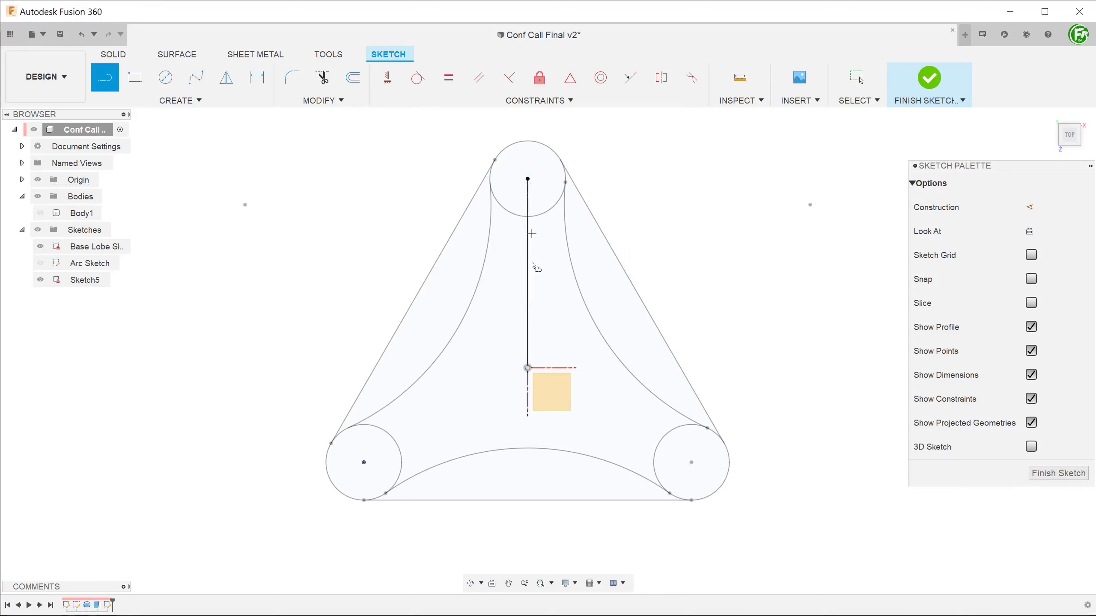
left_click(527, 368)
double_click(364, 462)
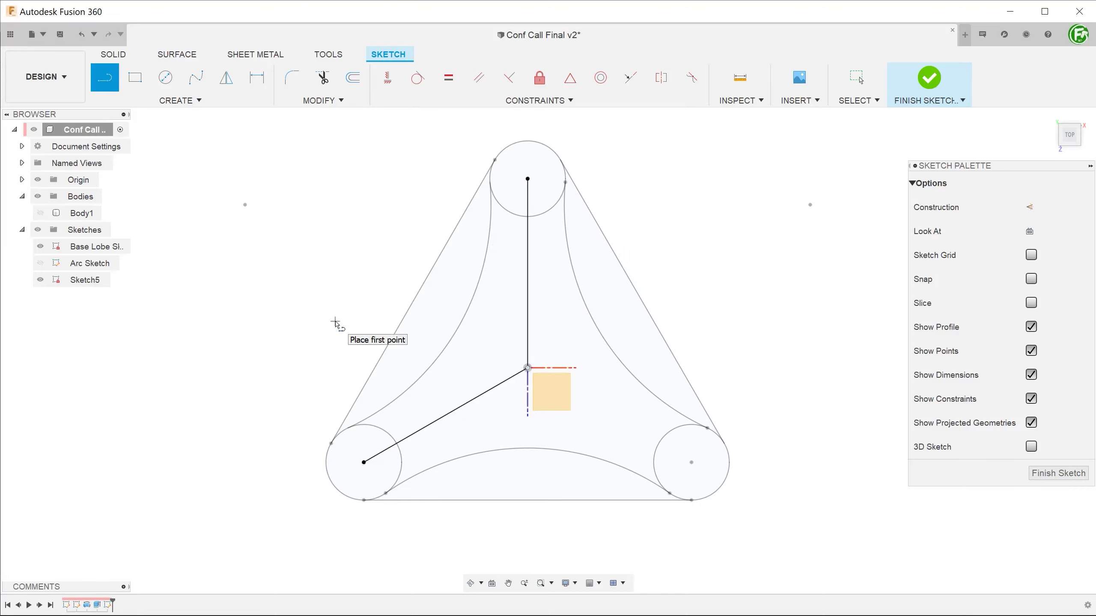
key("Escape")
left_click(928, 80)
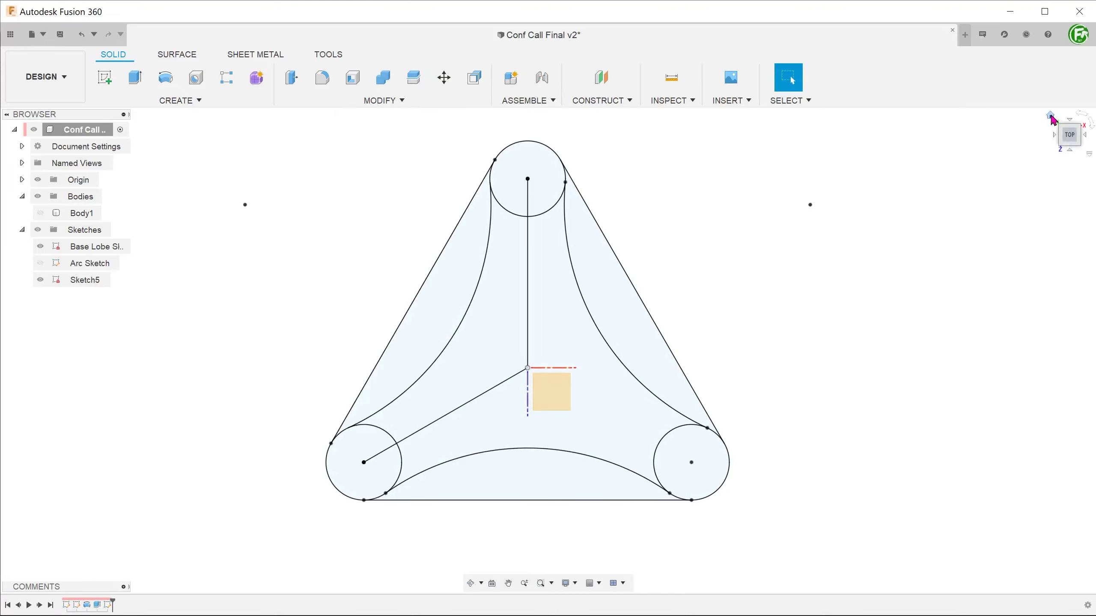
Rename the new sketch 'Split Body', hide the Base Lobe Sketch and show Body1.
left_click(88, 285)
left_click(87, 283)
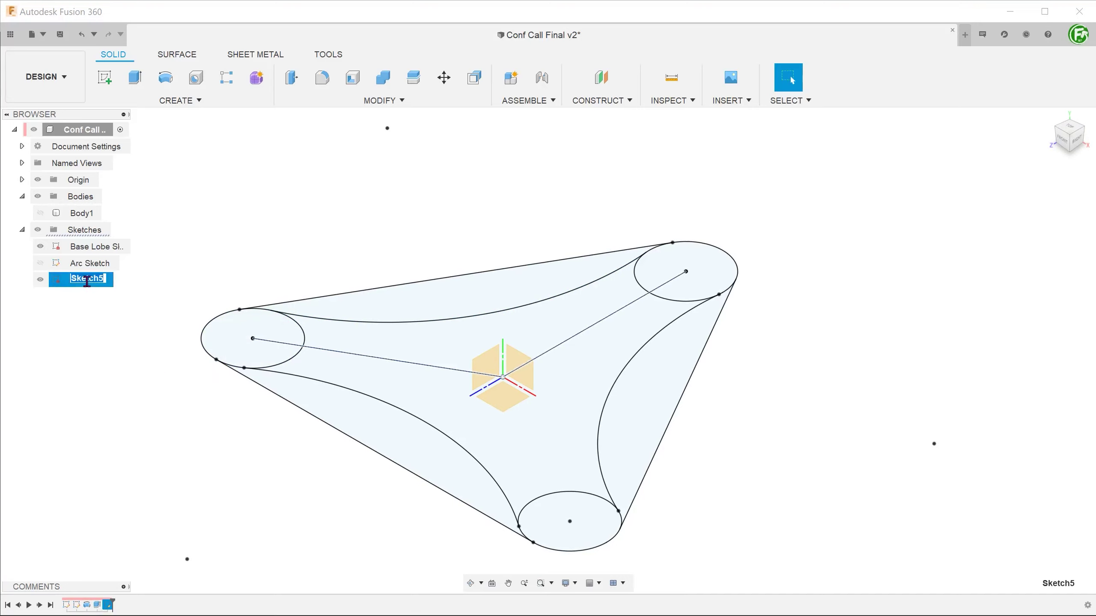
type("Split Body")
left_click(201, 250)
left_click(41, 250)
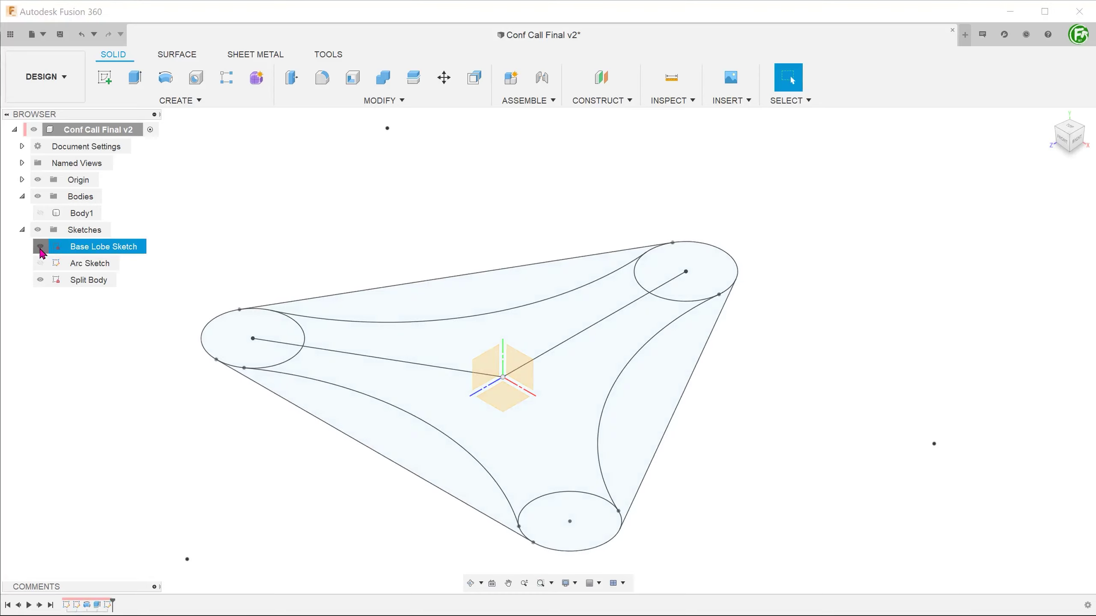
left_click(40, 248)
left_click(40, 213)
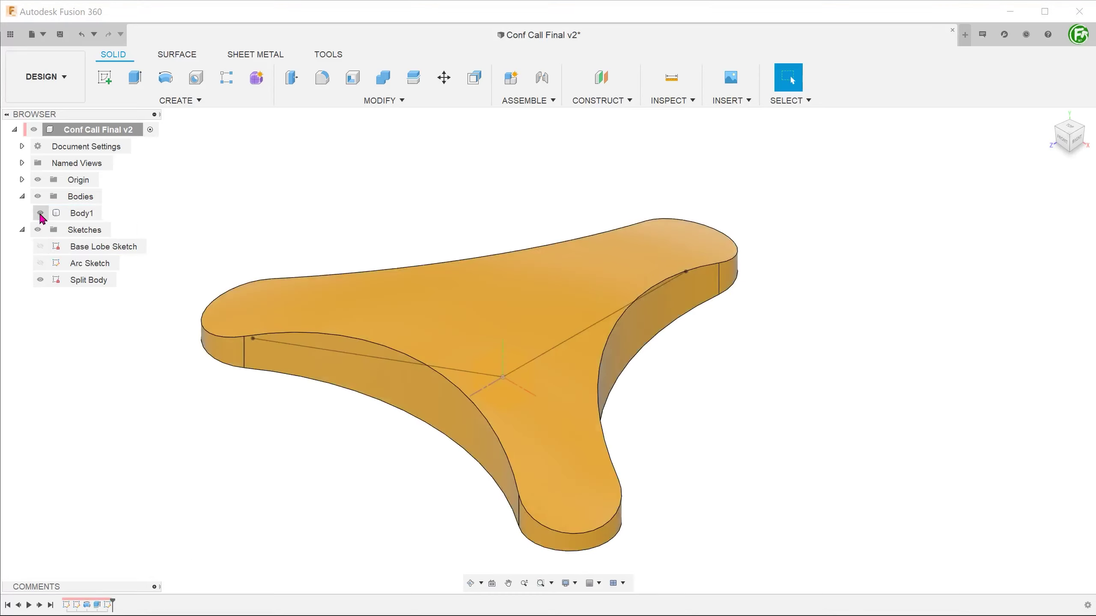
Split the three-lobed solid with the Split Body sketch lines, keeping Extend Splitting Tool(s) checked.
left_click(421, 101)
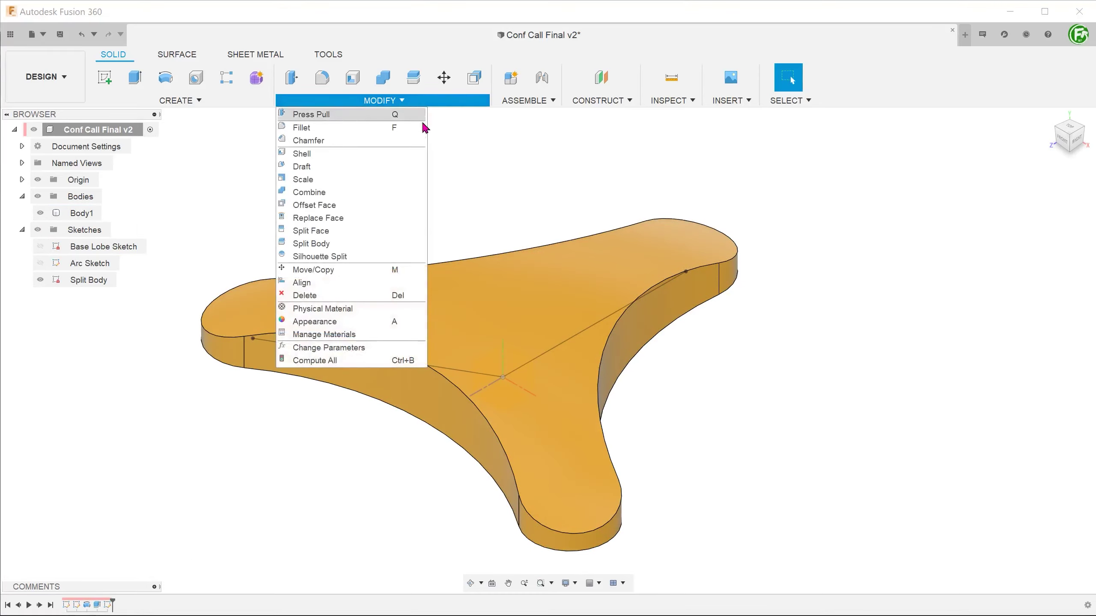
left_click(384, 245)
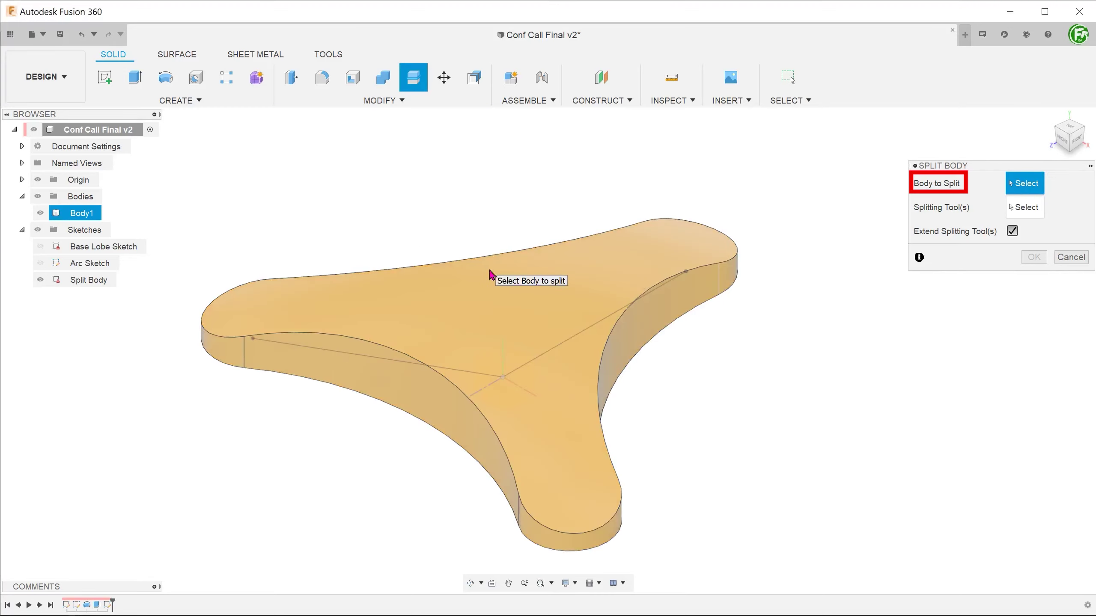
left_click(490, 274)
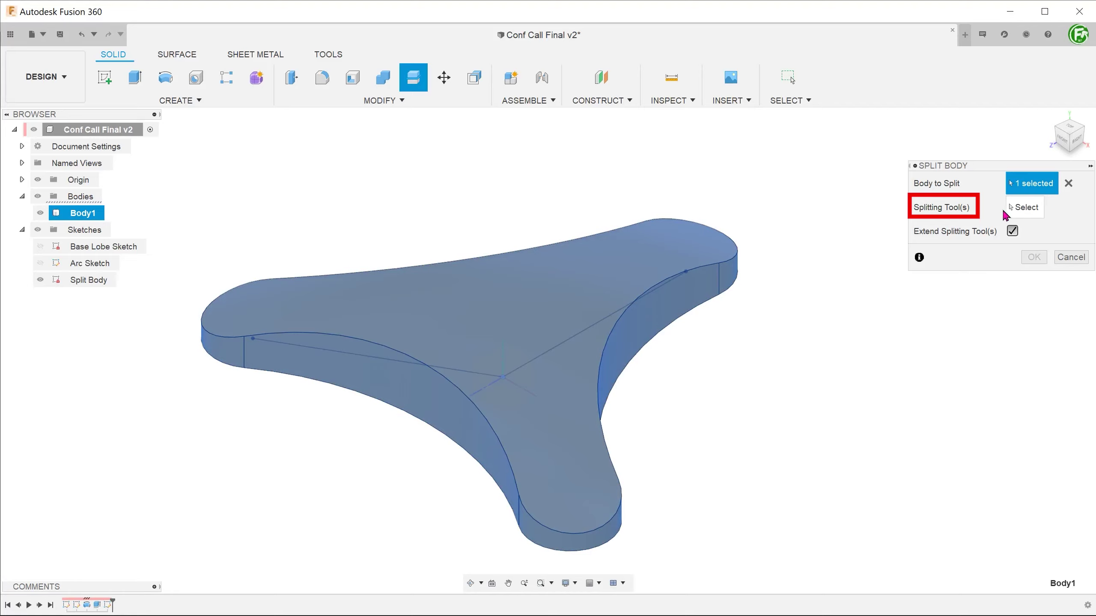
left_click(1009, 211)
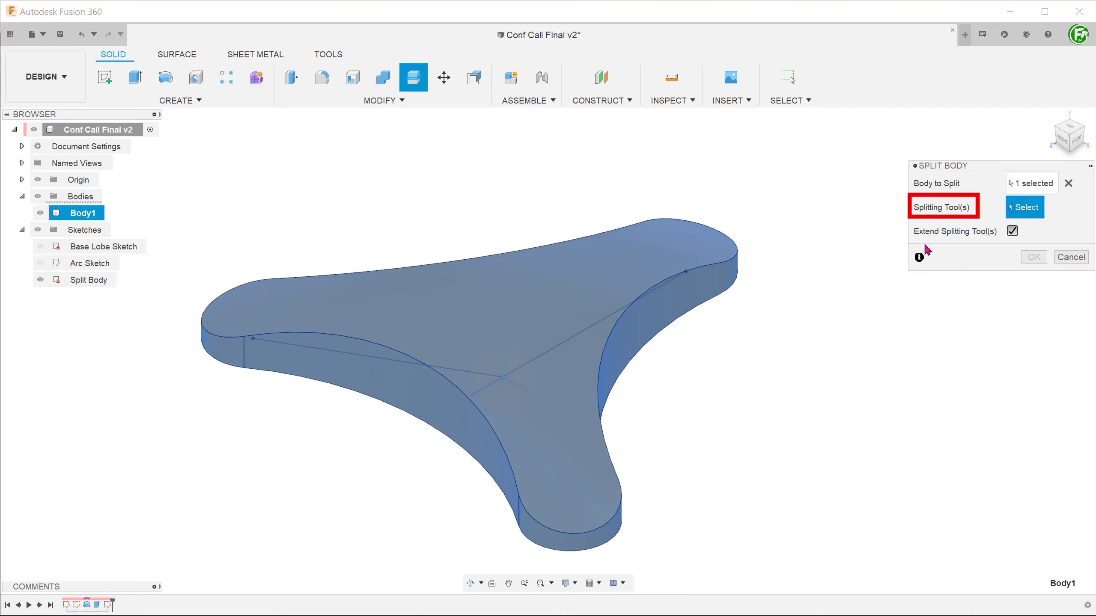
left_click(521, 366)
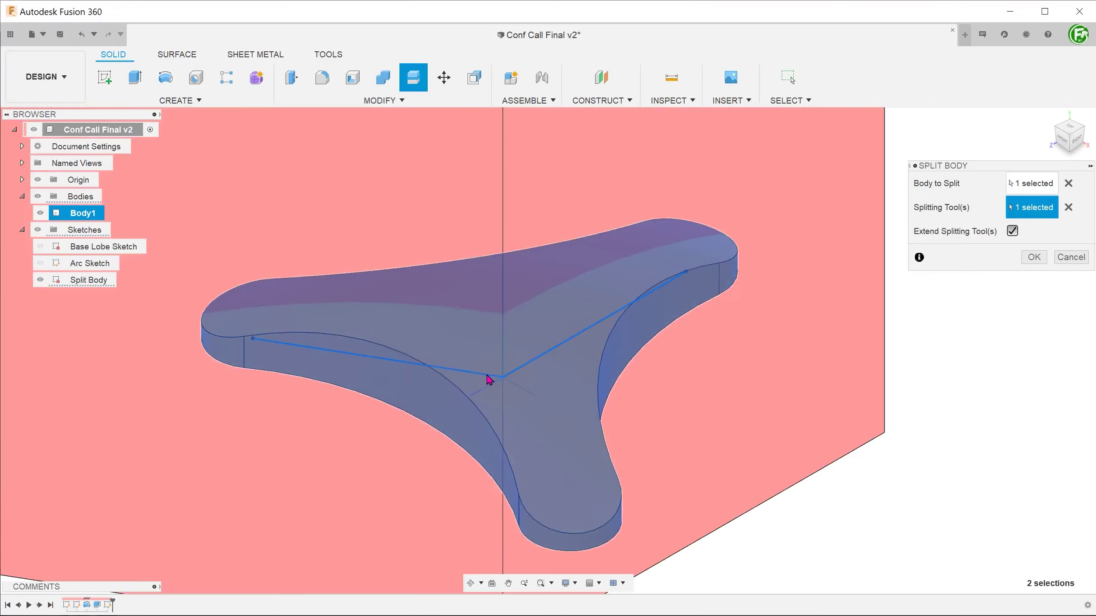
middle_click_drag(489, 379, 628, 384, "shift")
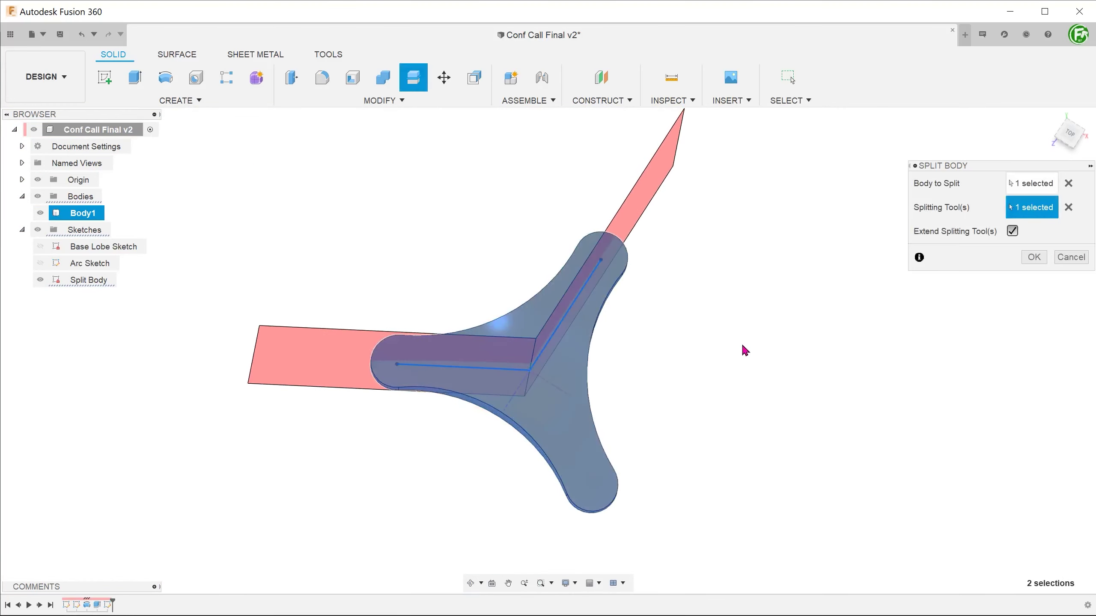
left_click(1013, 232)
left_click(1013, 232)
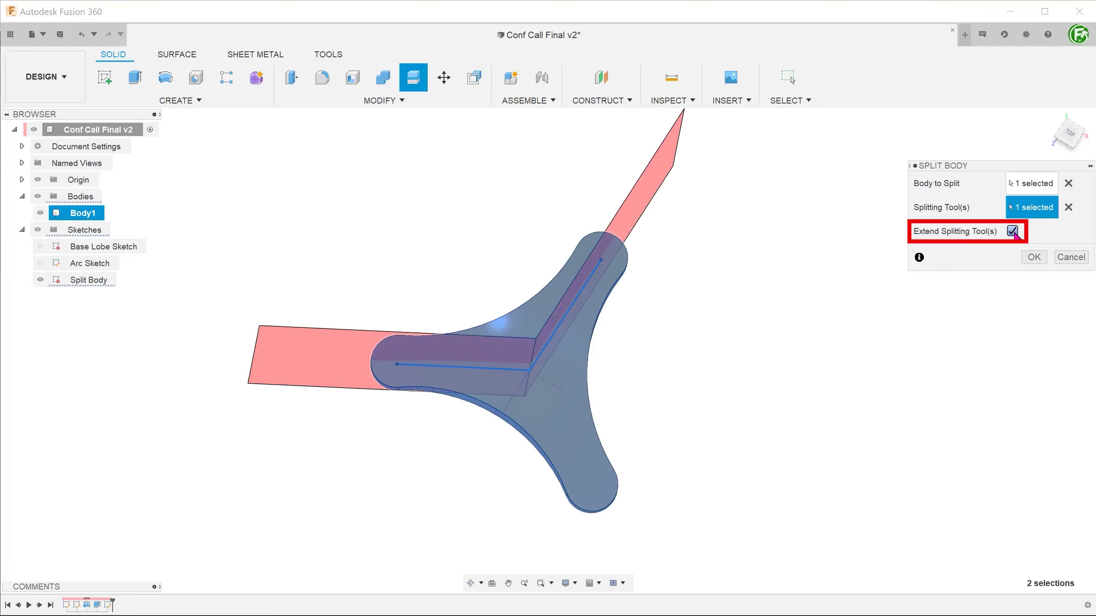
left_click(1034, 257)
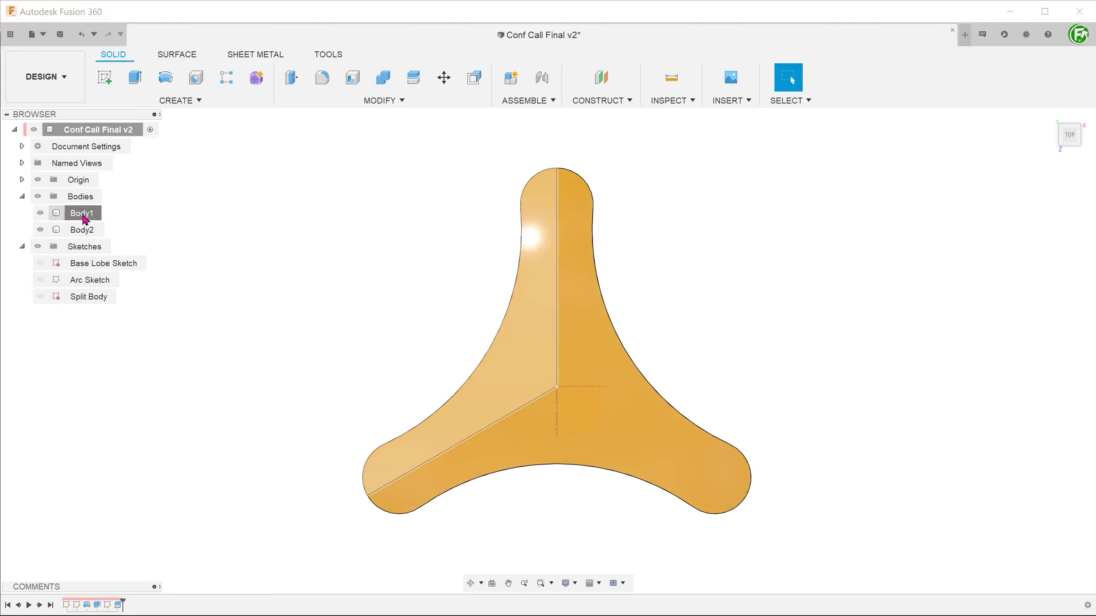
Hide Body2, show the Base Lobe Sketch again and return to the home view.
left_click(81, 214)
left_click(41, 230)
left_click(246, 258)
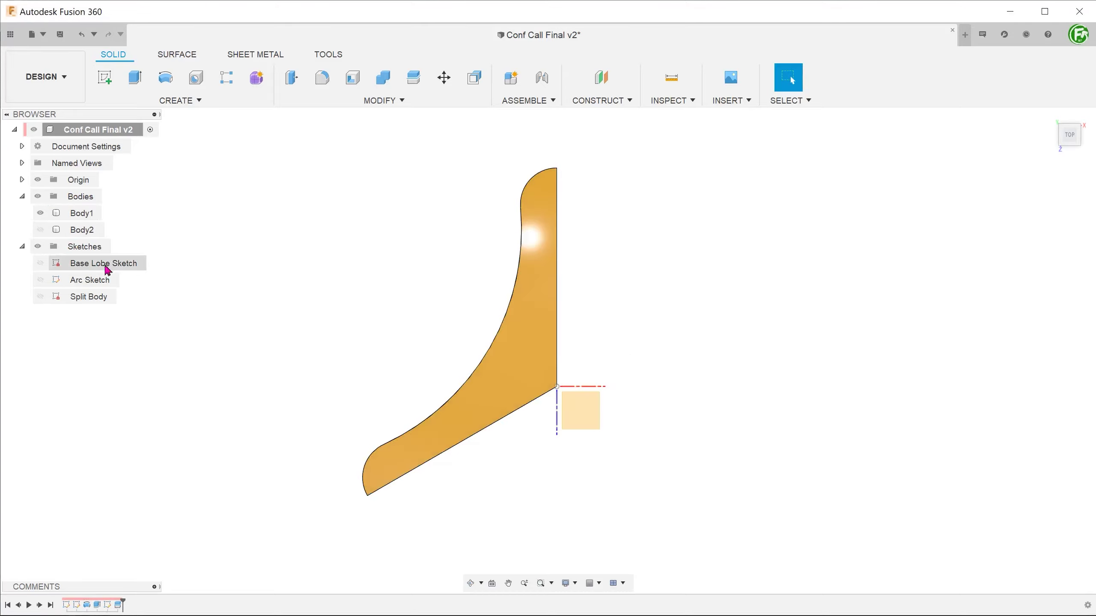
left_click(40, 263)
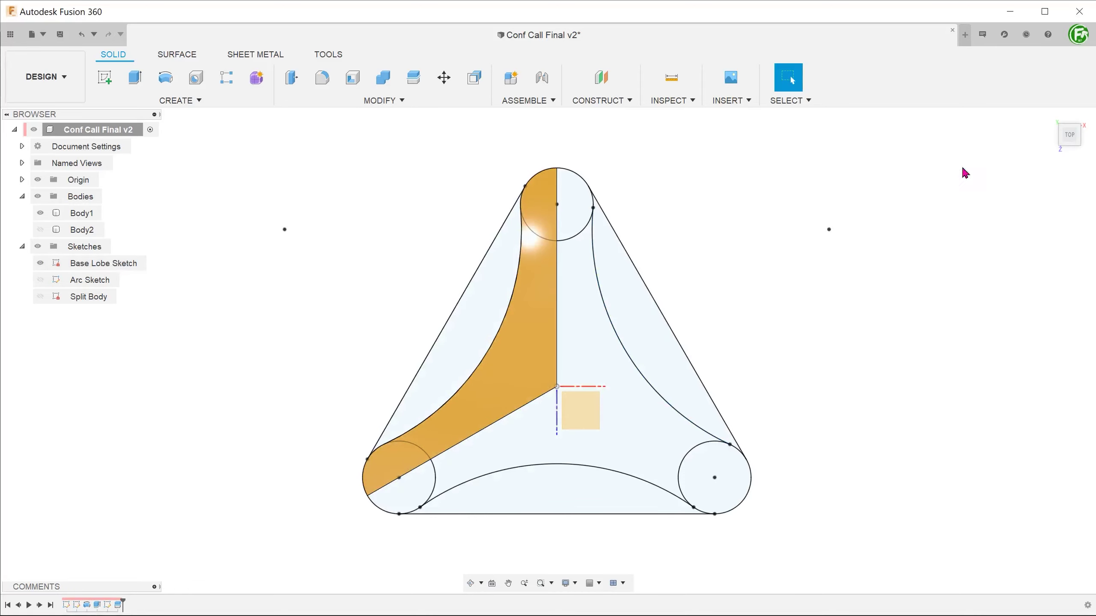
left_click(1055, 123)
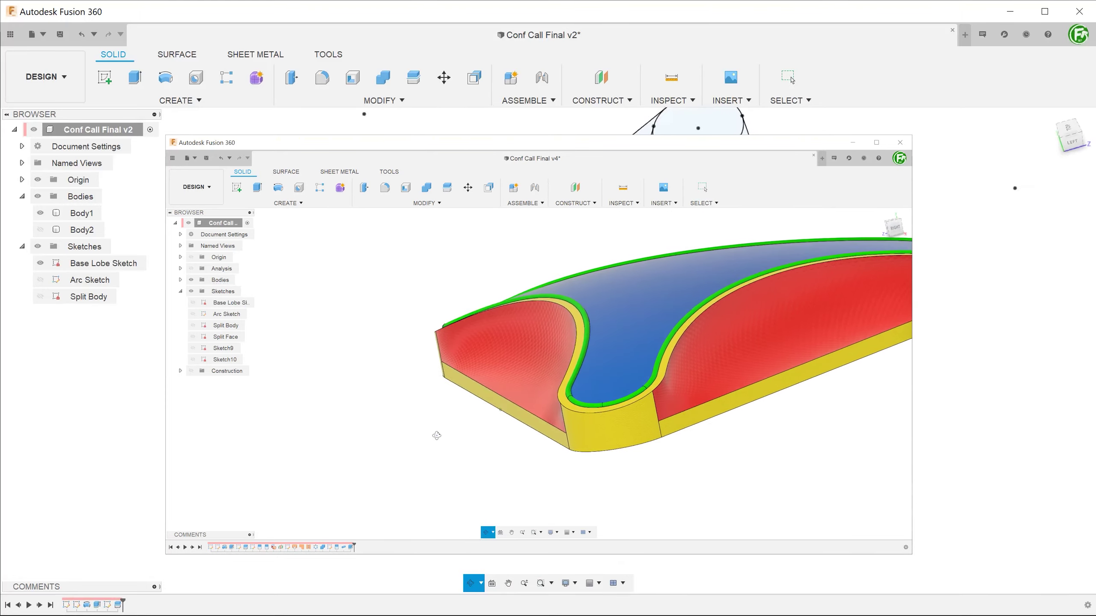
Inspect Body1's rounded end face against the outer sketch line.
left_click(392, 355)
scroll(391, 355, "up", 6)
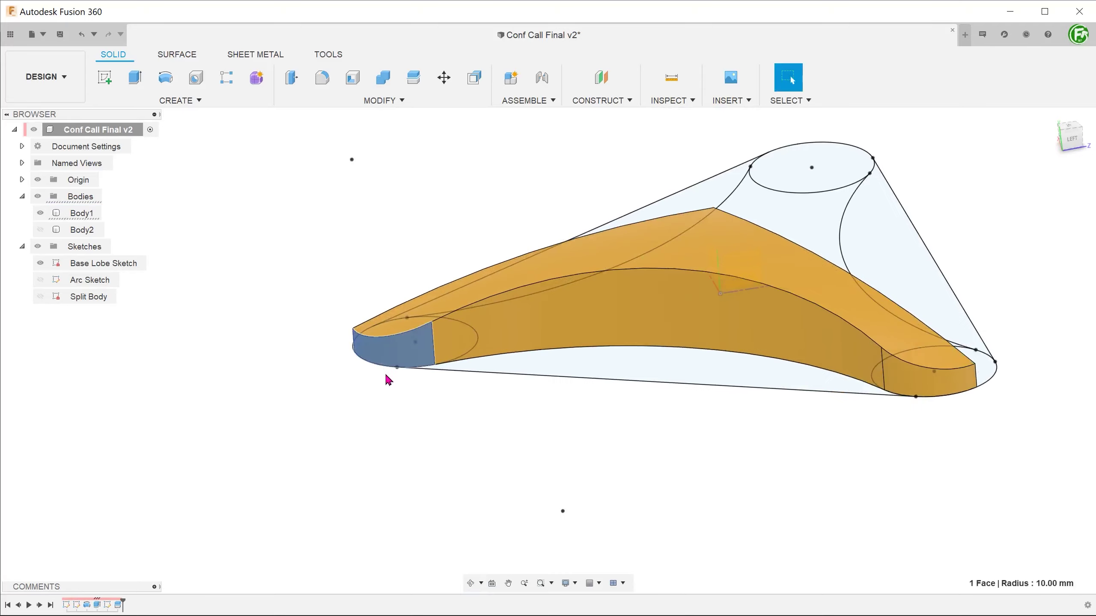
left_click(436, 371)
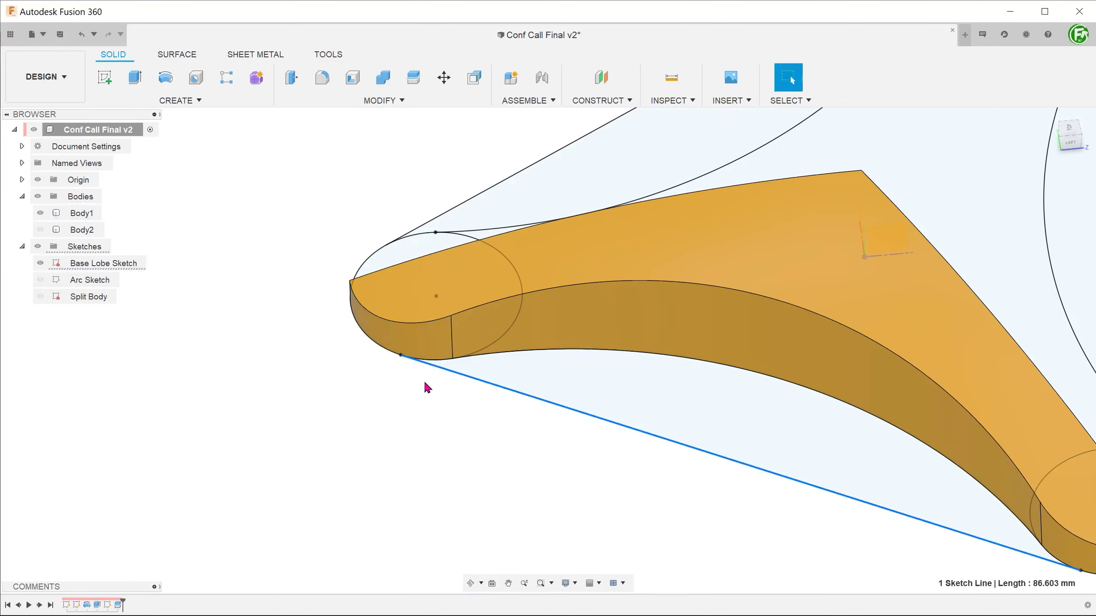
left_click(395, 399)
scroll(396, 400, "down", 4)
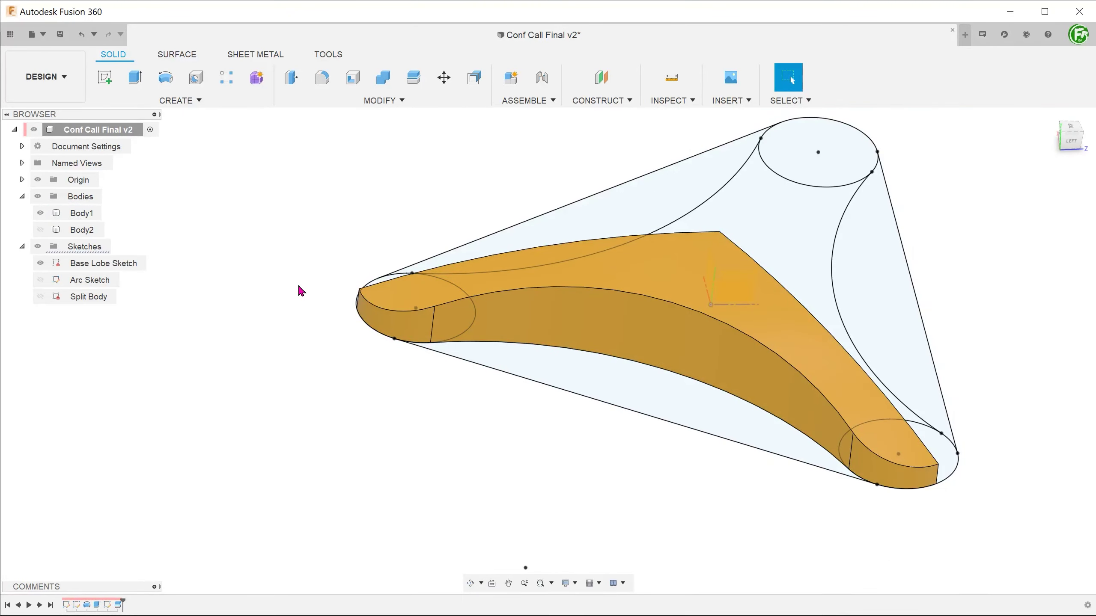
Hide Body1 and pick the XZ origin plane from a top-down view.
left_click(41, 213)
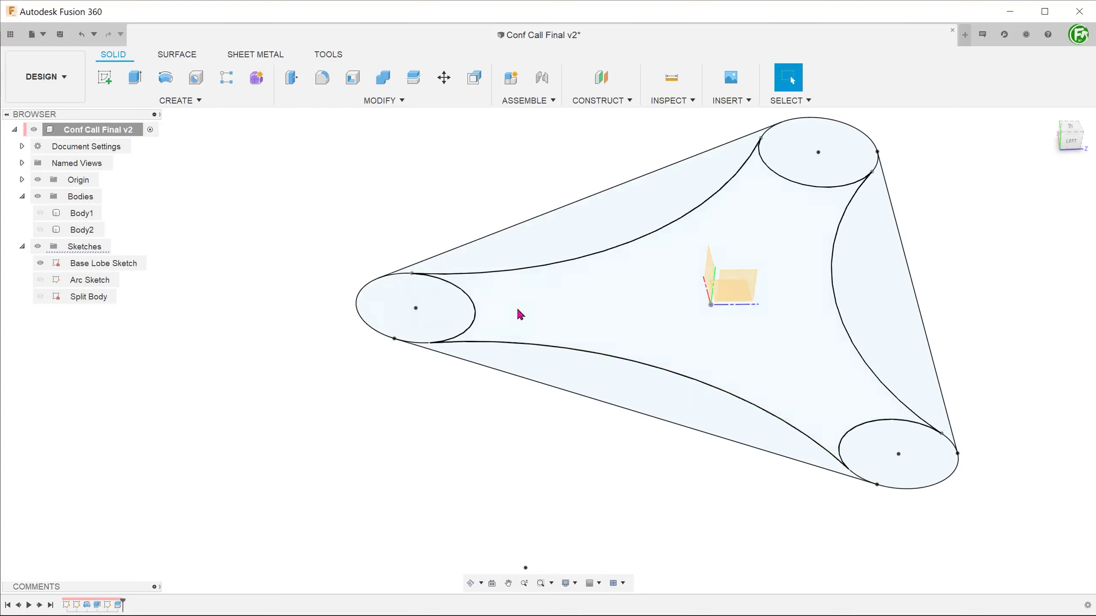
middle_click_drag(521, 314, 660, 323, "shift")
scroll(651, 350, "up", 3)
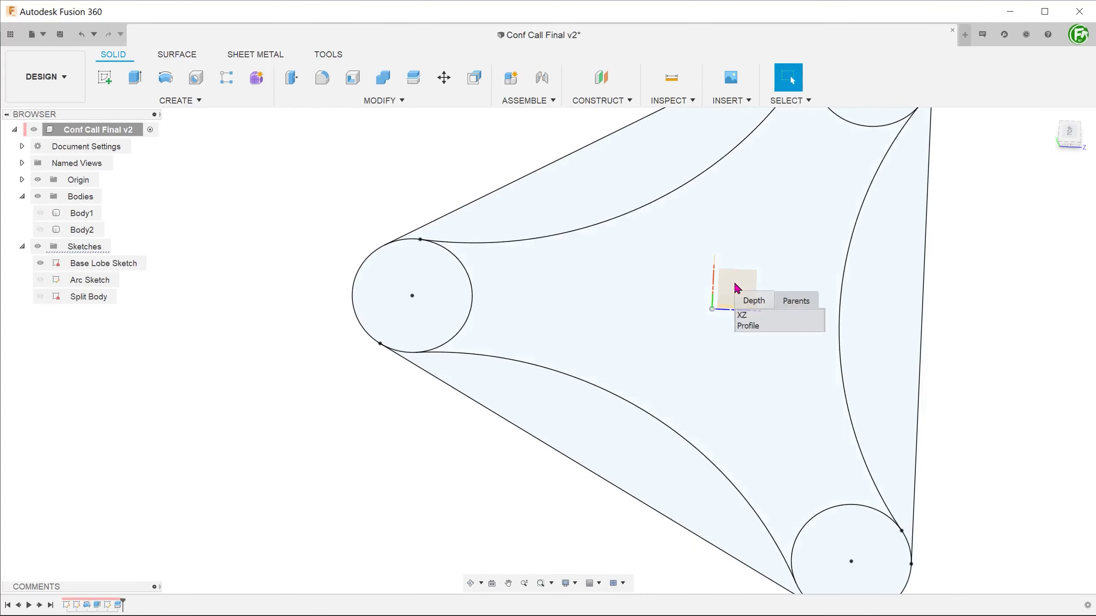
left_click(743, 315)
Sketch on the XZ plane straight chords across the top and lower-left lobe circles.
right_click(733, 287)
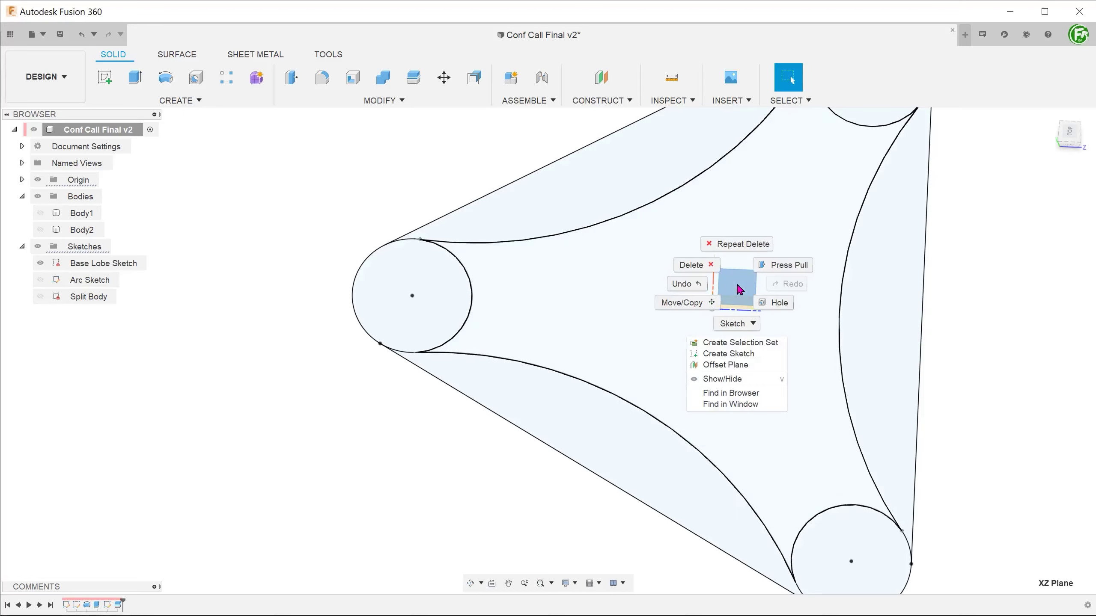
left_click(730, 353)
scroll(647, 350, "down", 5)
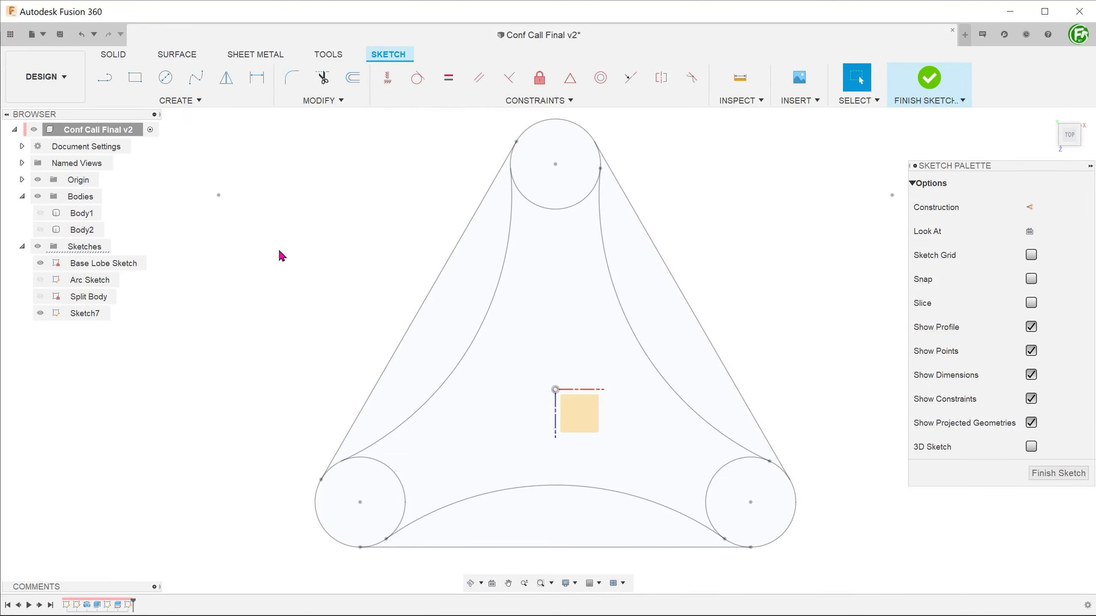
key("l")
left_click(516, 141)
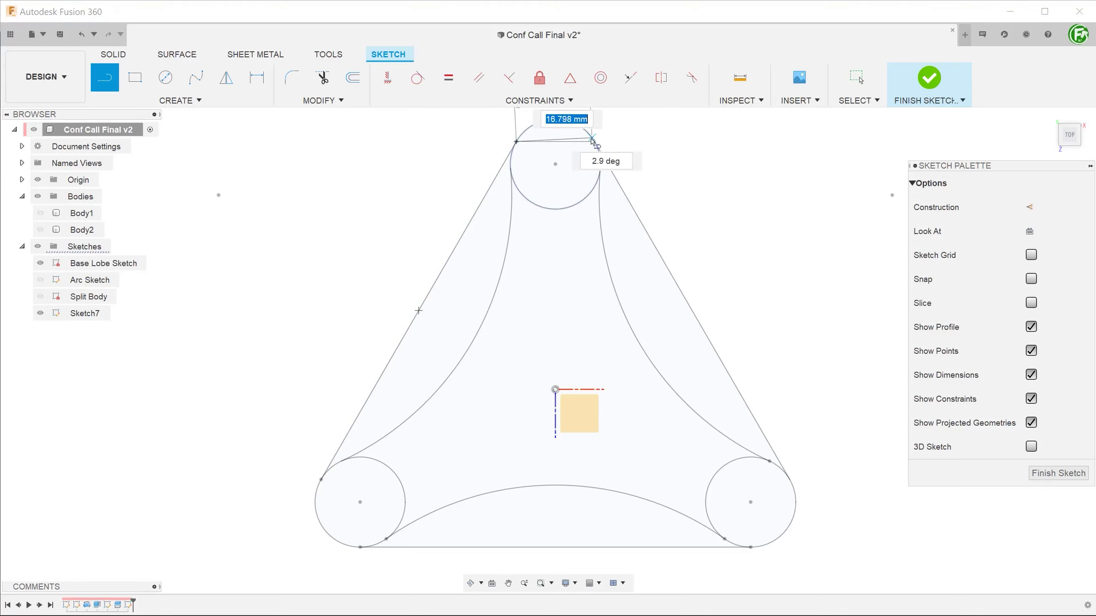
left_click(595, 141)
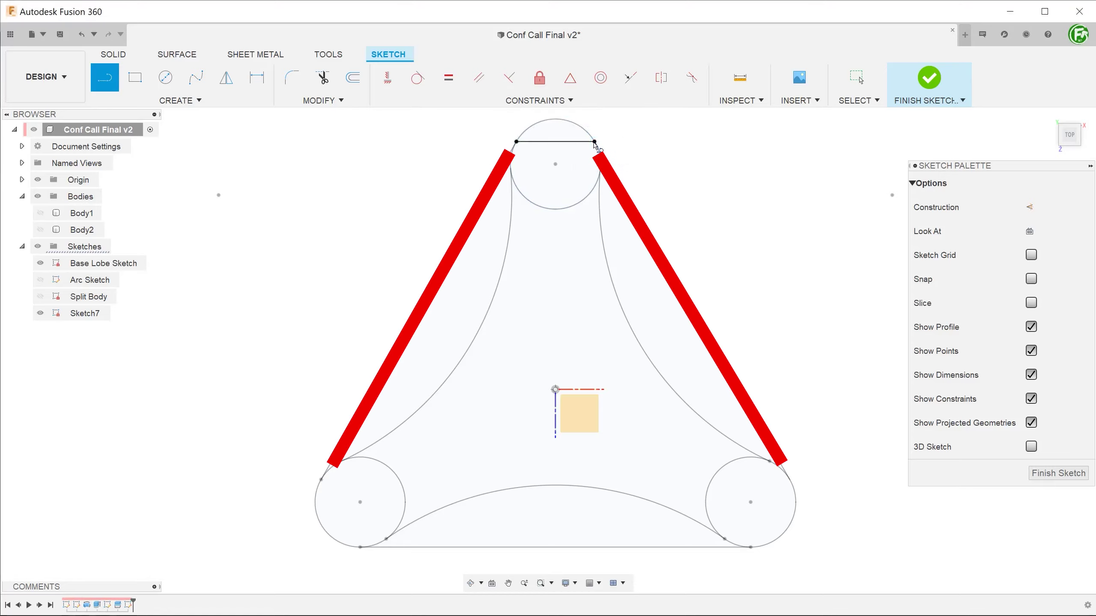
left_click(321, 479)
double_click(361, 547)
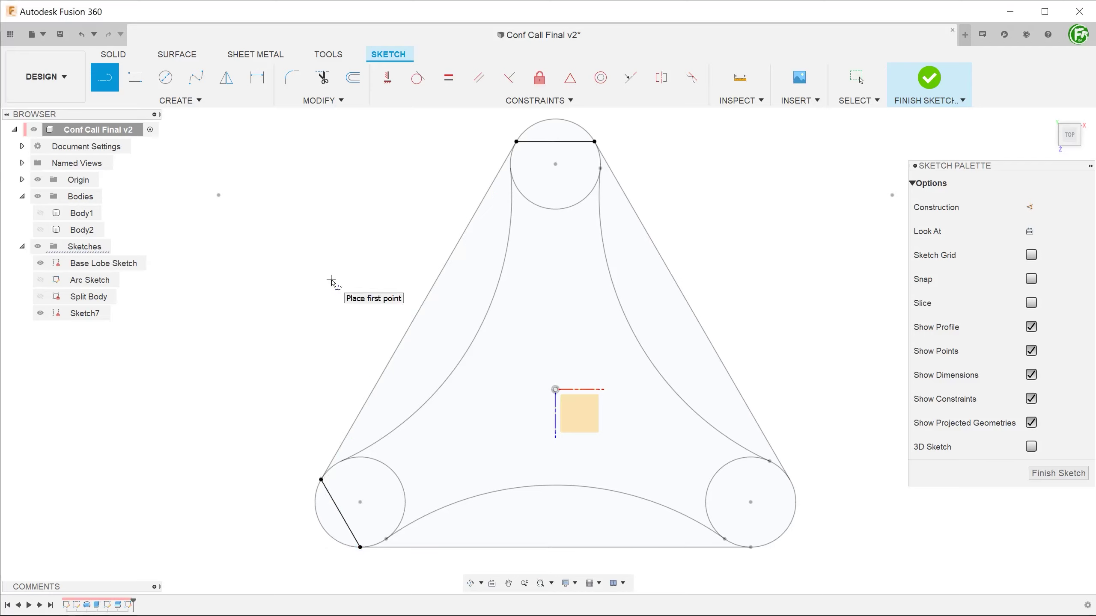
key("Escape")
right_click_drag(330, 280, 585, 218)
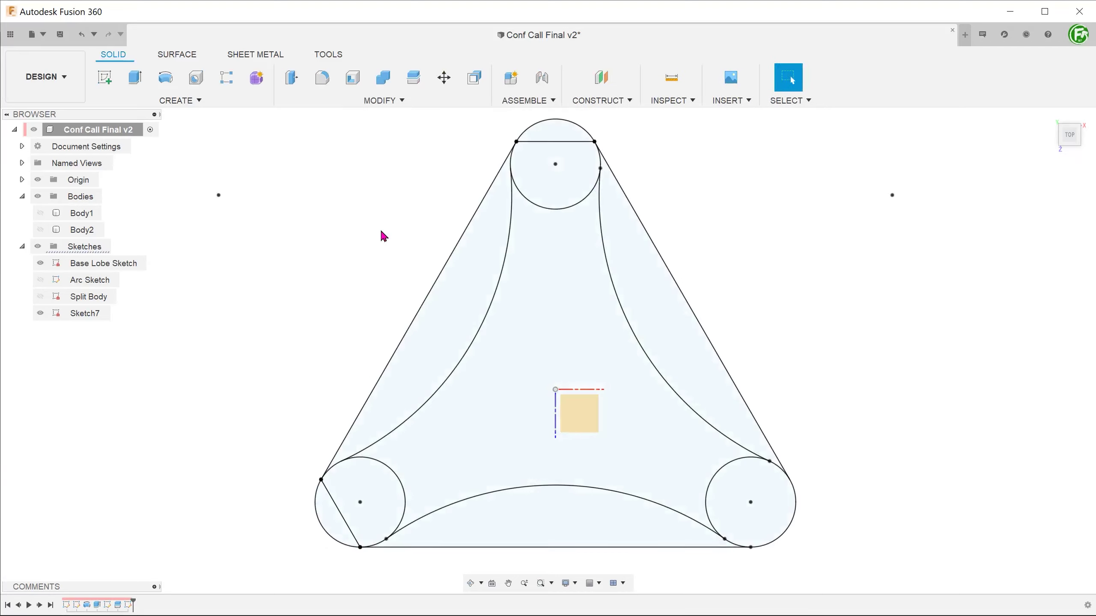
Show Body1 and select the top-lobe sketch chord and the left and right lobe end faces.
left_click(41, 213)
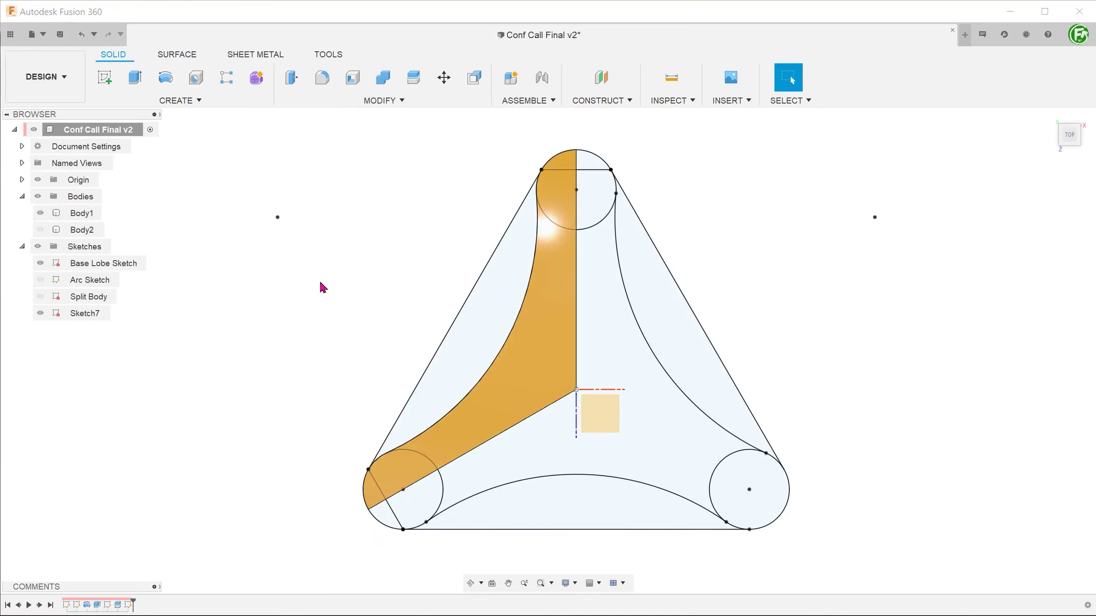
left_click(573, 202)
left_click(590, 170)
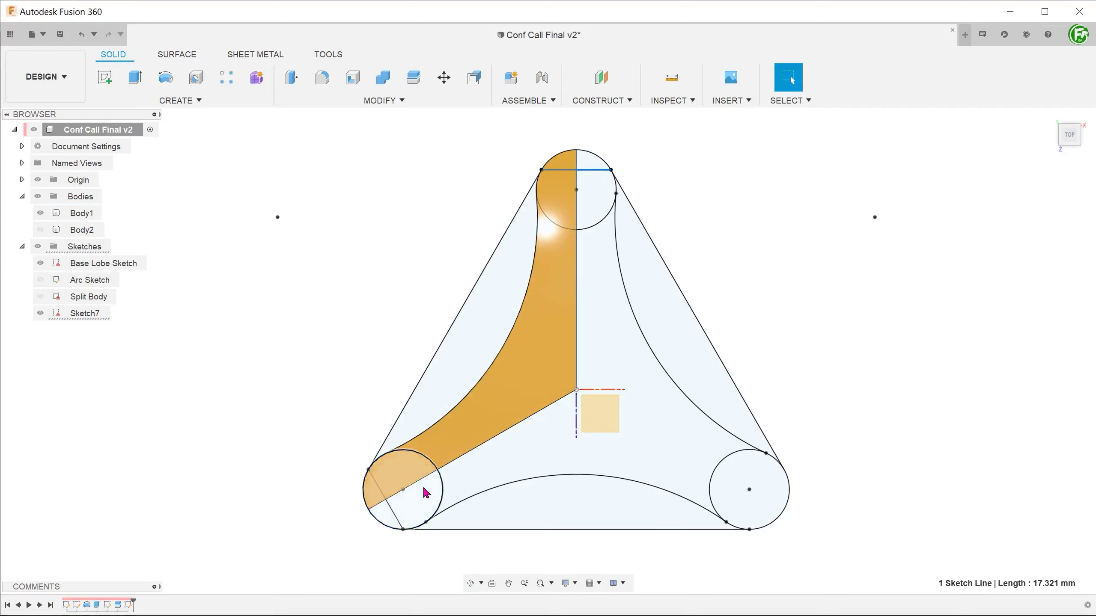
middle_click_drag(391, 477, 400, 415, "shift")
left_click(431, 383)
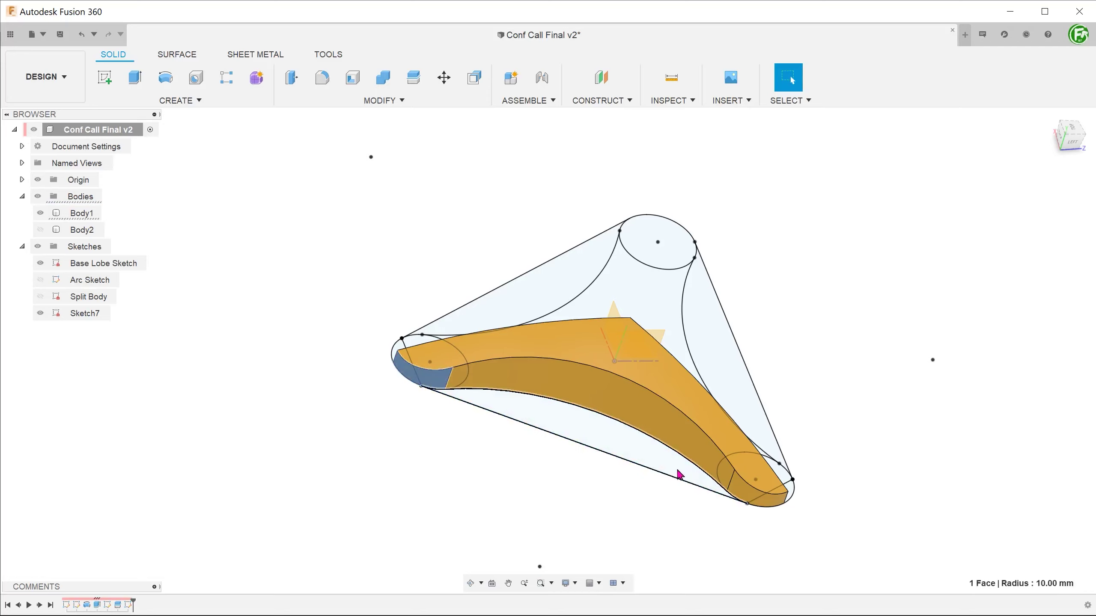
left_click(748, 492, "ctrl")
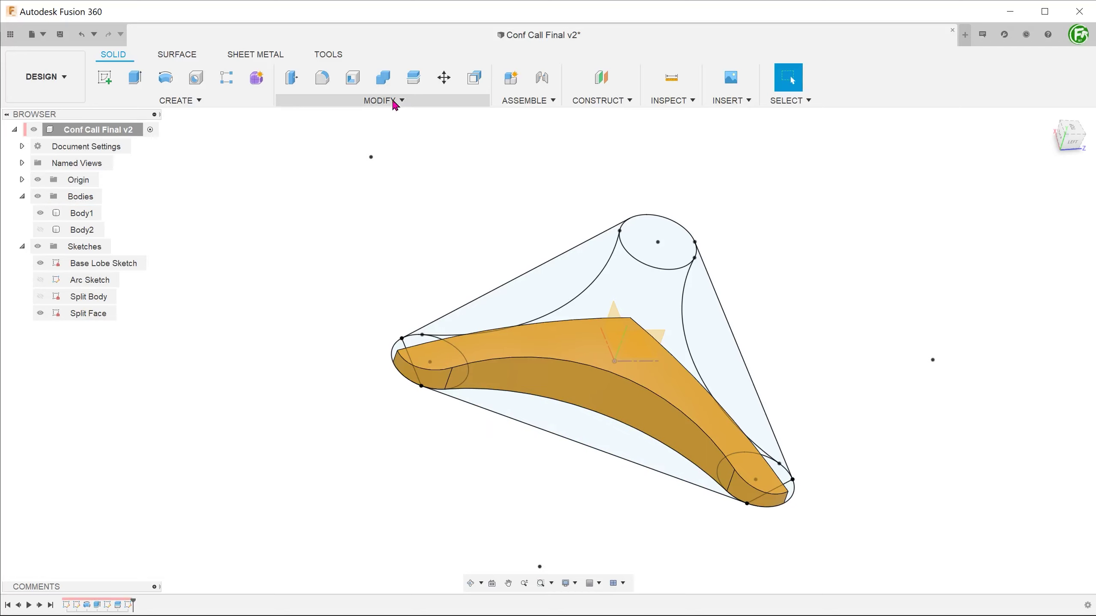
Split the left lobe's end face along its sketch chord with Split Face.
left_click(394, 100)
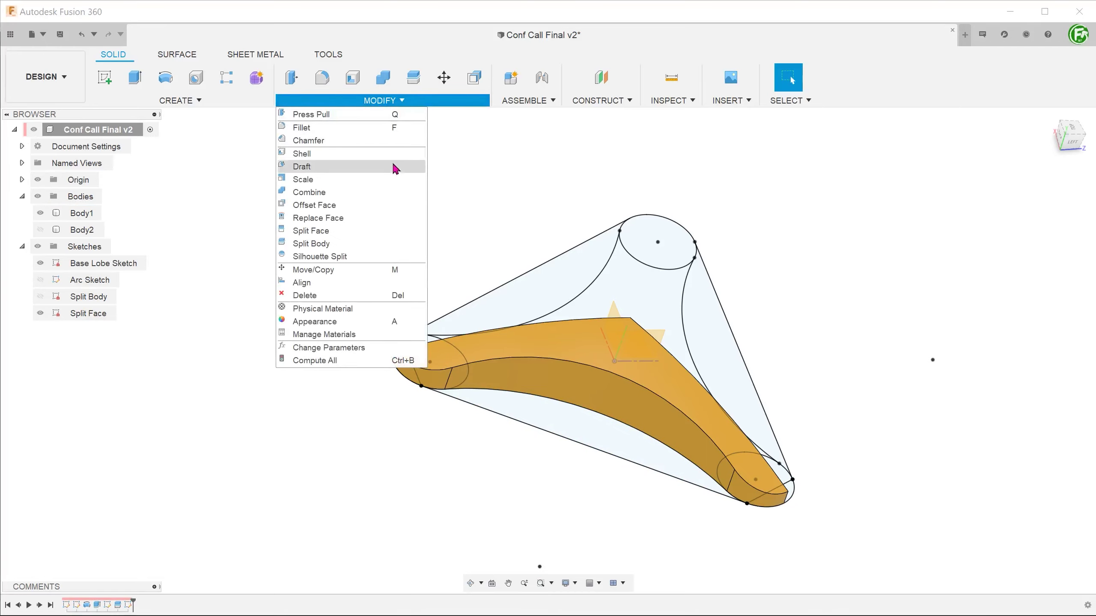
left_click(389, 234)
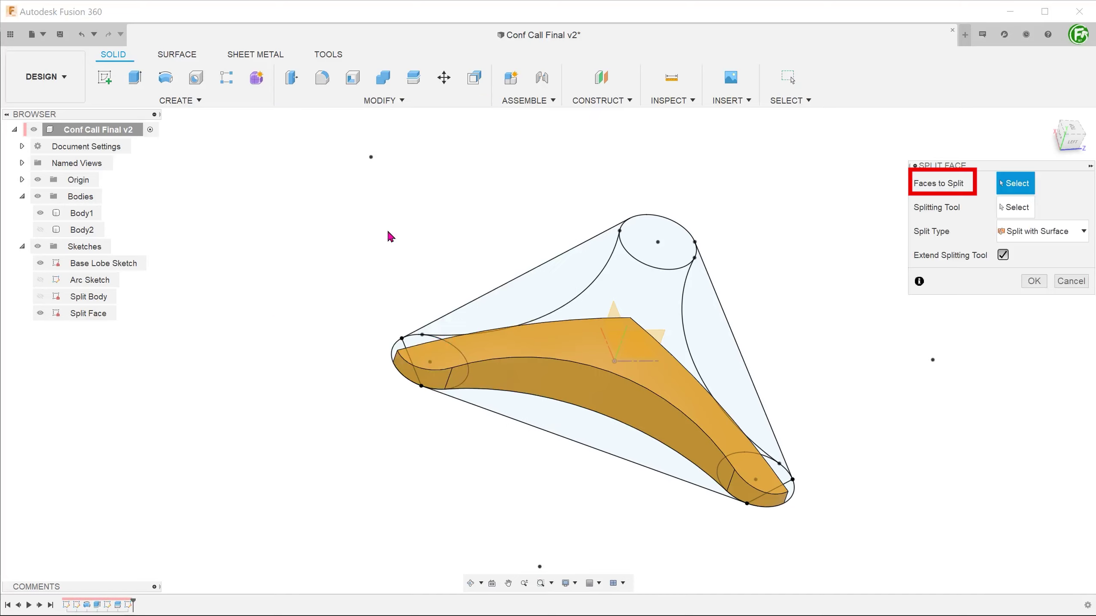
left_click(429, 382)
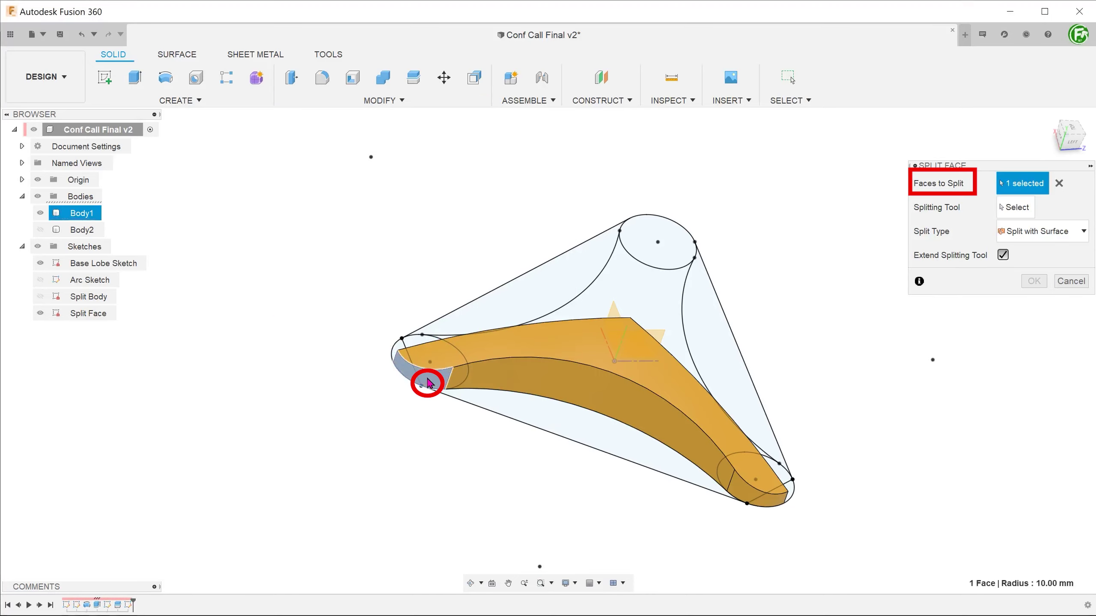
left_click(1016, 208)
scroll(408, 399, "up", 5)
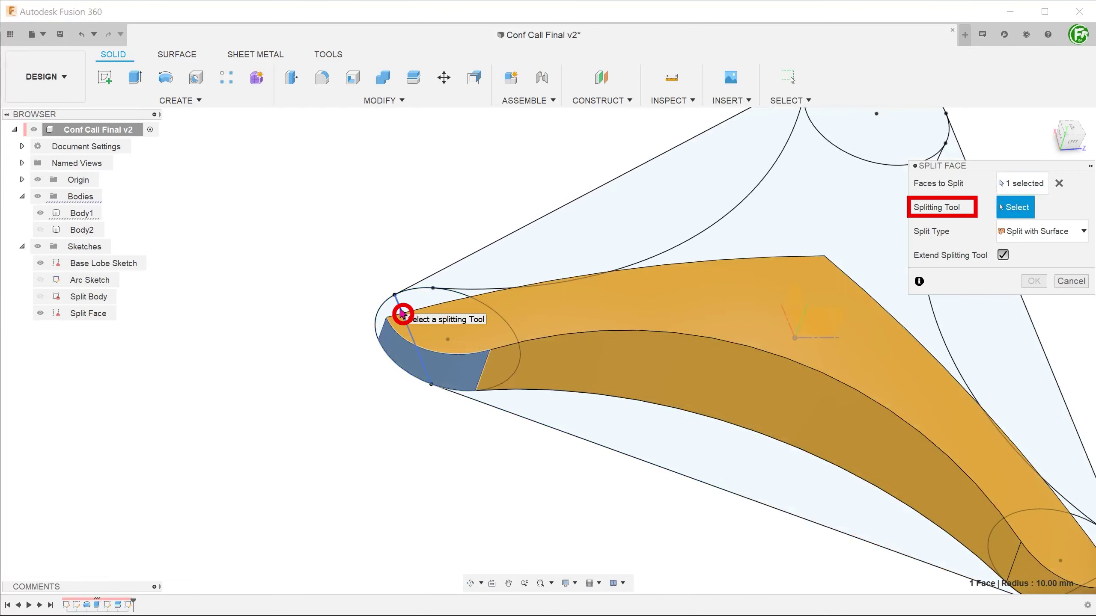
left_click(399, 311)
scroll(357, 384, "down", 4)
middle_click_drag(334, 384, 334, 384, "shift")
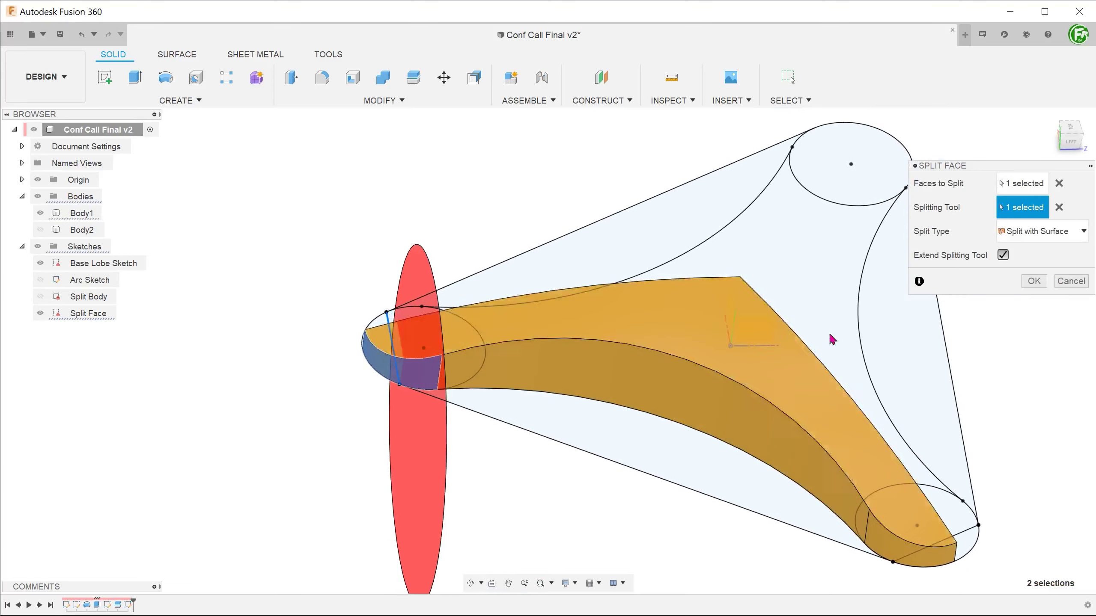
left_click(1031, 283)
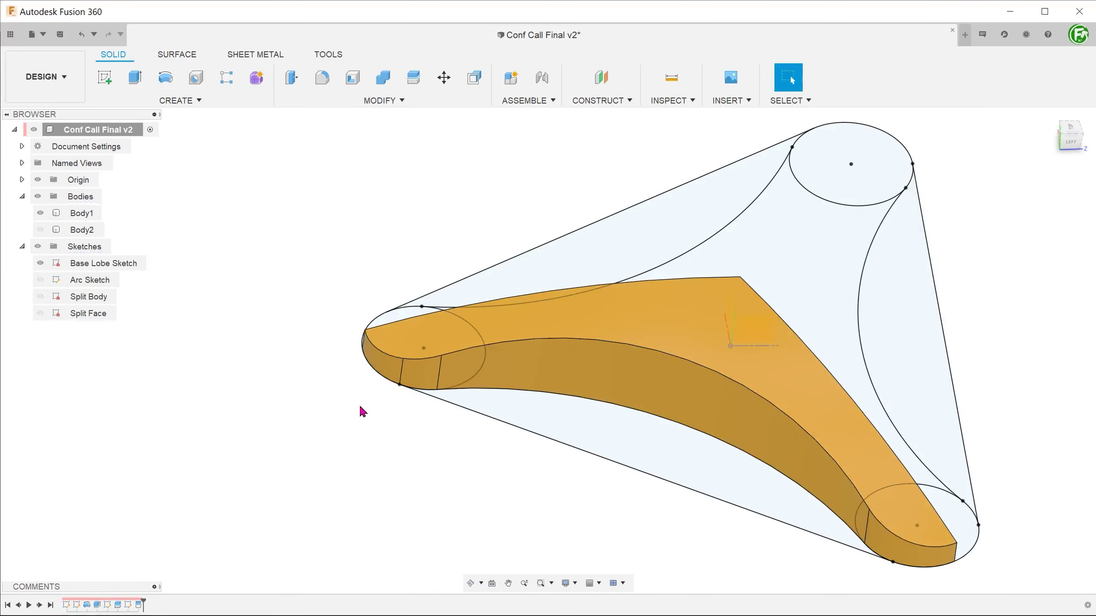
scroll(362, 411, "down", 1)
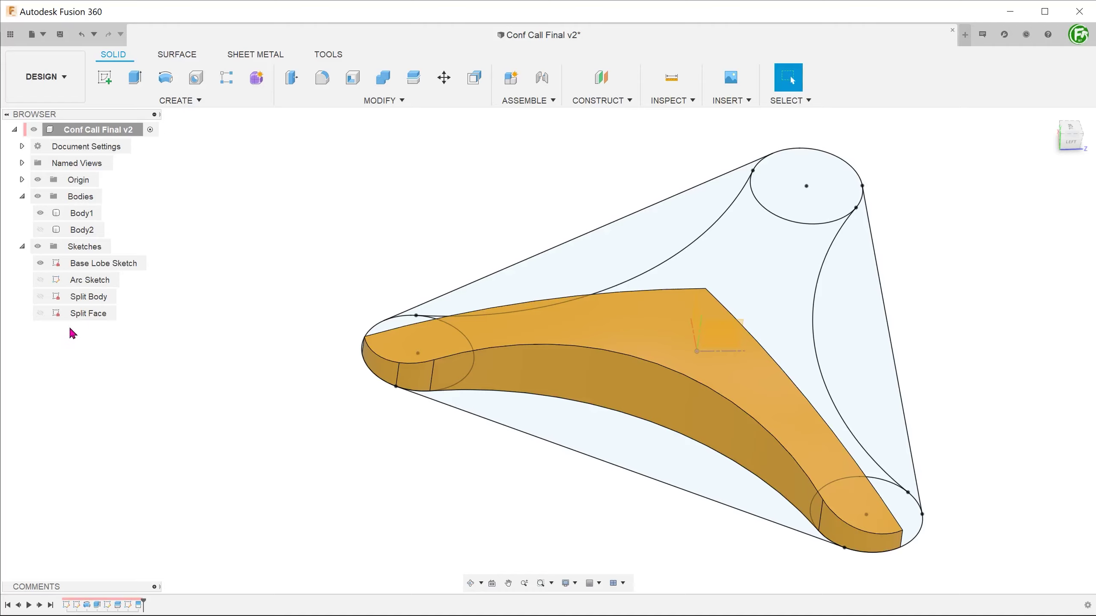
Show the Split Face sketch and split the lower-right lobe's end face along its chord.
left_click(40, 313)
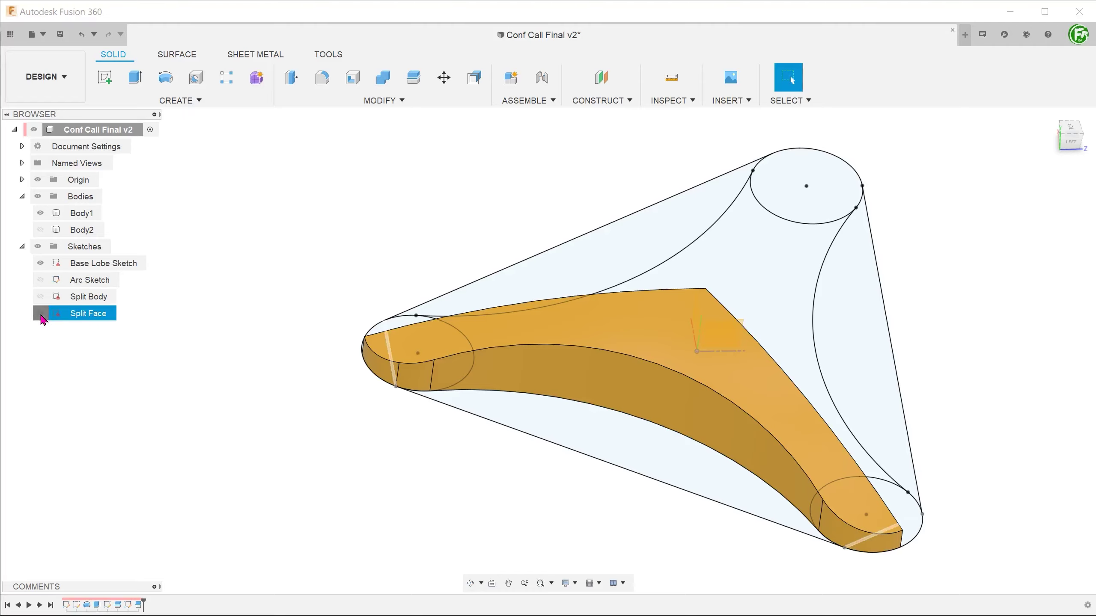
right_click(422, 500)
left_click(430, 457)
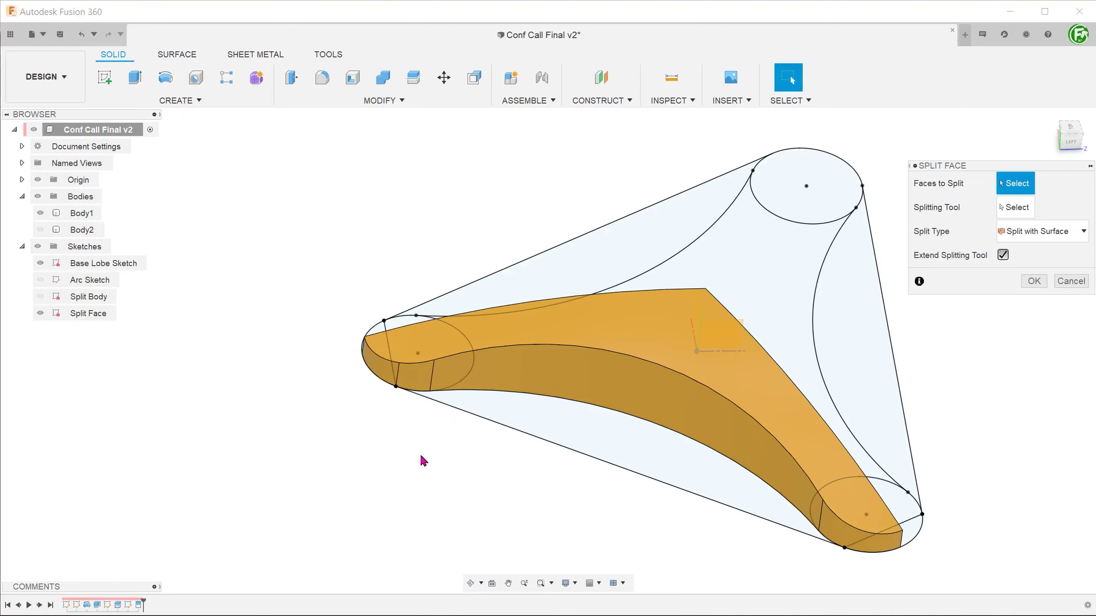
scroll(622, 487, "down", 1)
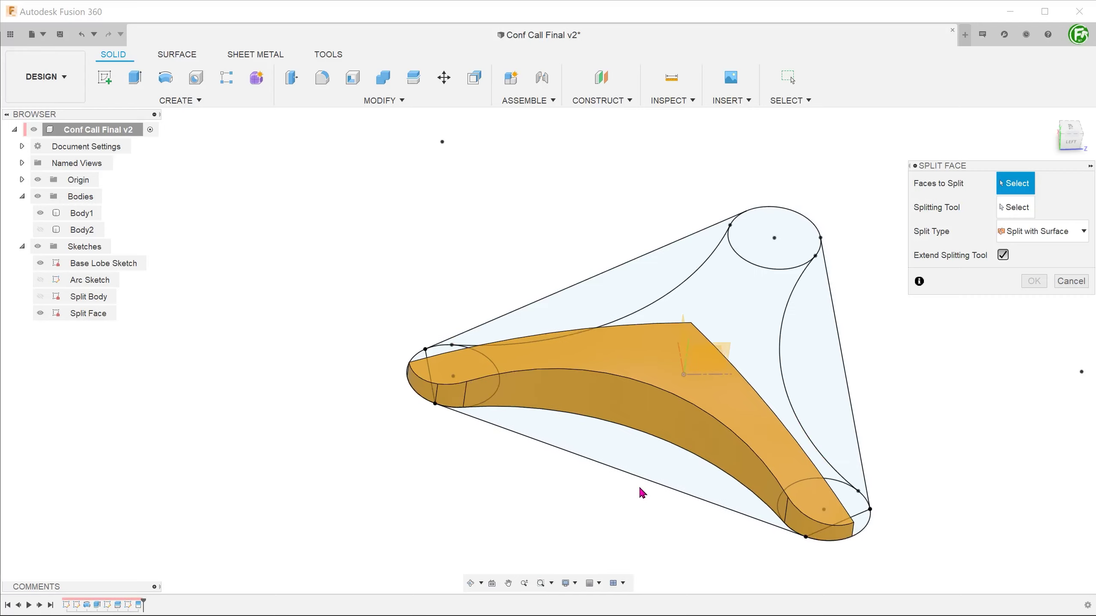
left_click(794, 523)
left_click(859, 517)
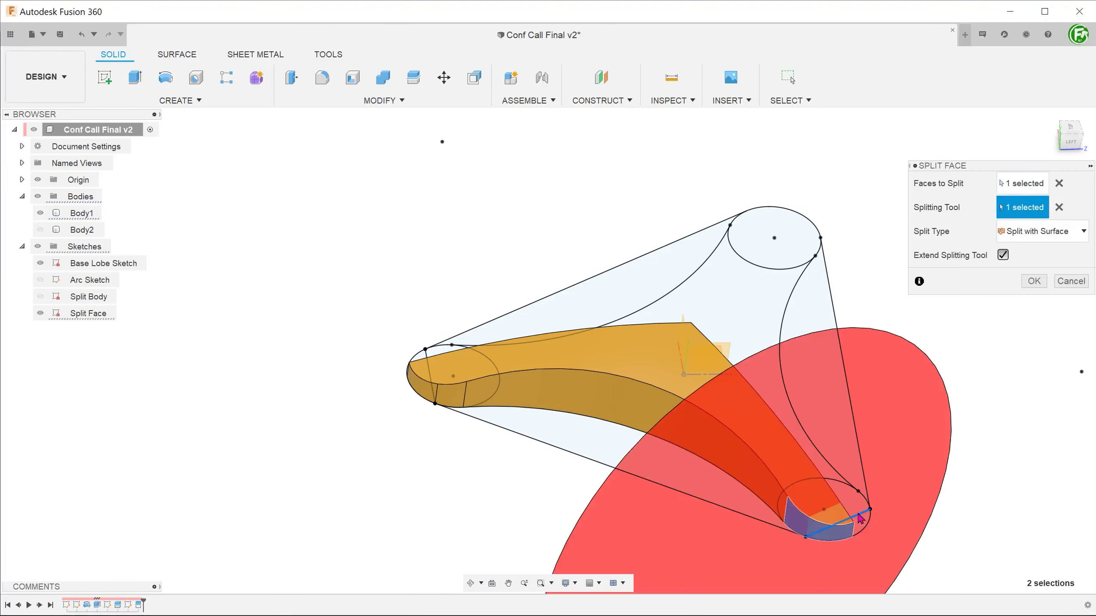
middle_click_drag(908, 509, 955, 316, "shift")
left_click(1034, 280)
scroll(682, 445, "up", 3)
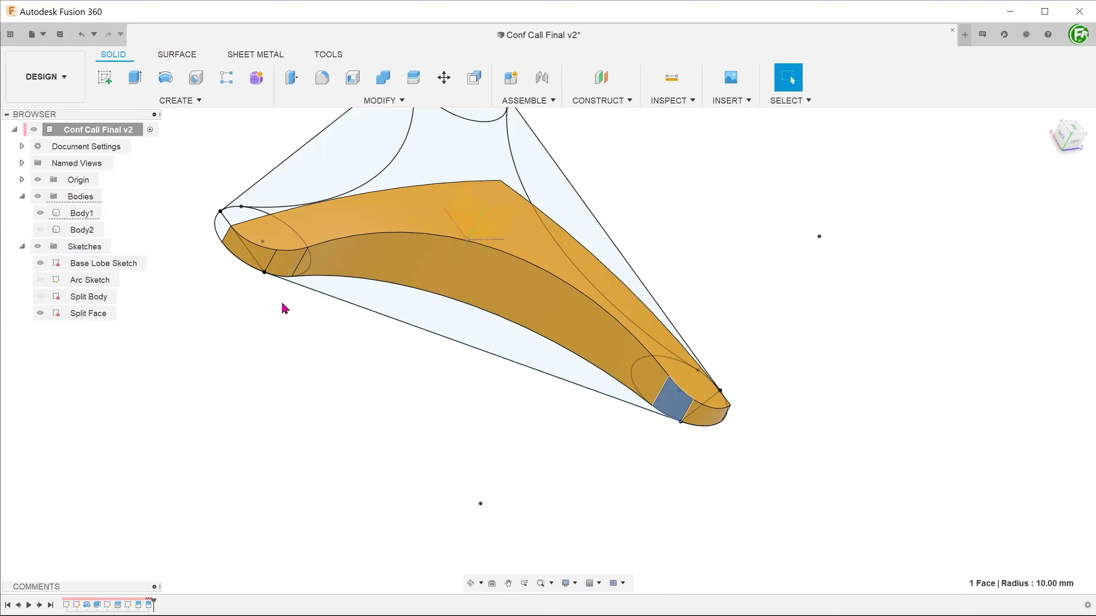
mouse_move(241, 341)
middle_mouse_down("shift")
mouse_move(218, 336)
mouse_move(319, 397)
middle_mouse_up("shift")
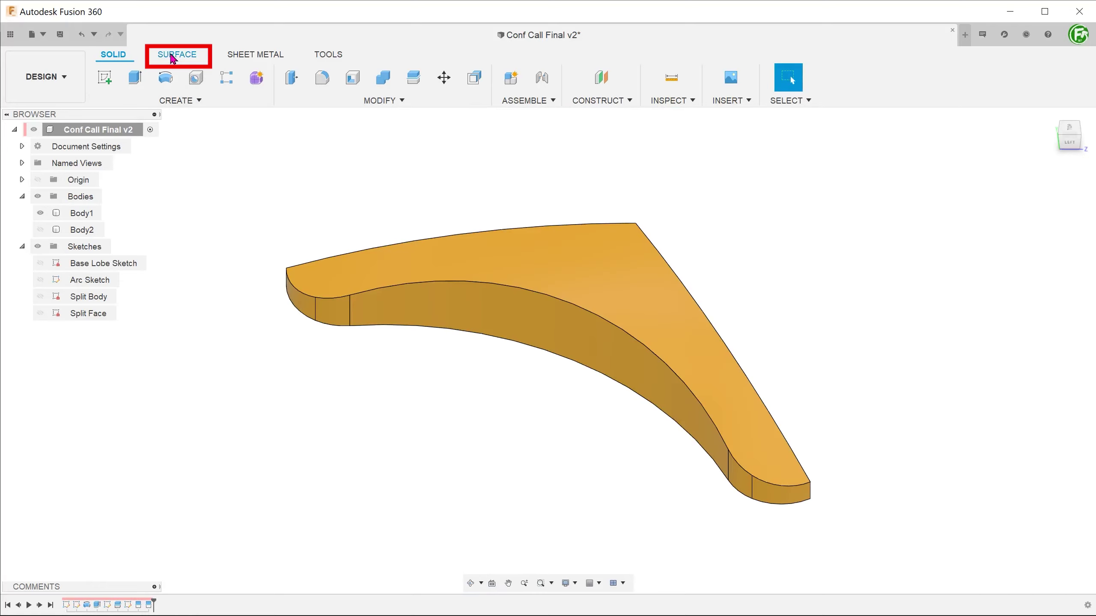
In the Surface tools, delete the two small side faces and the large curved side face.
left_click(173, 58)
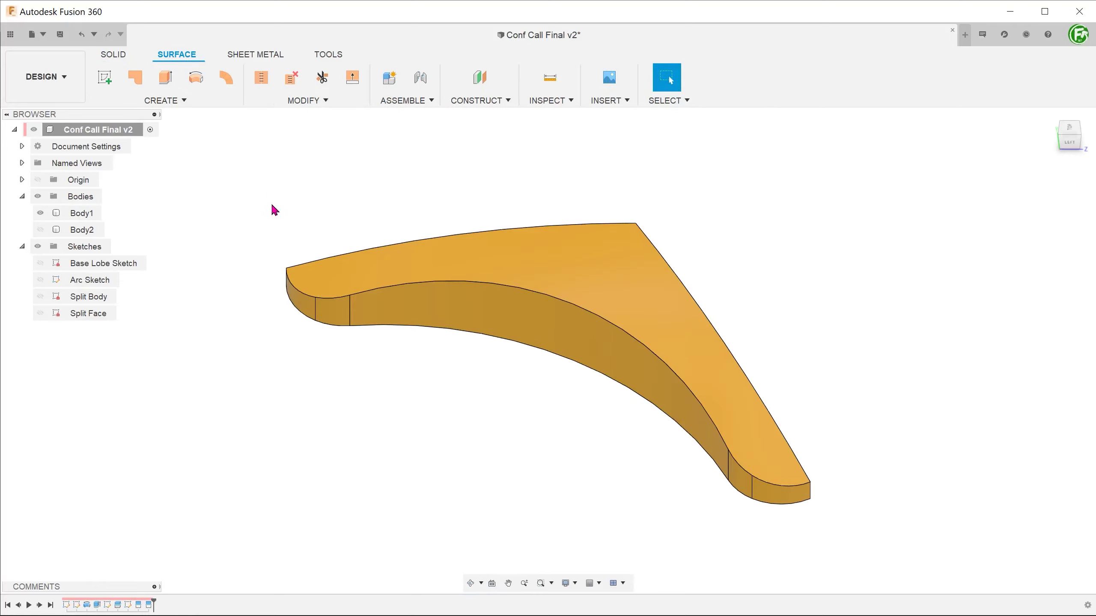
left_click(327, 312)
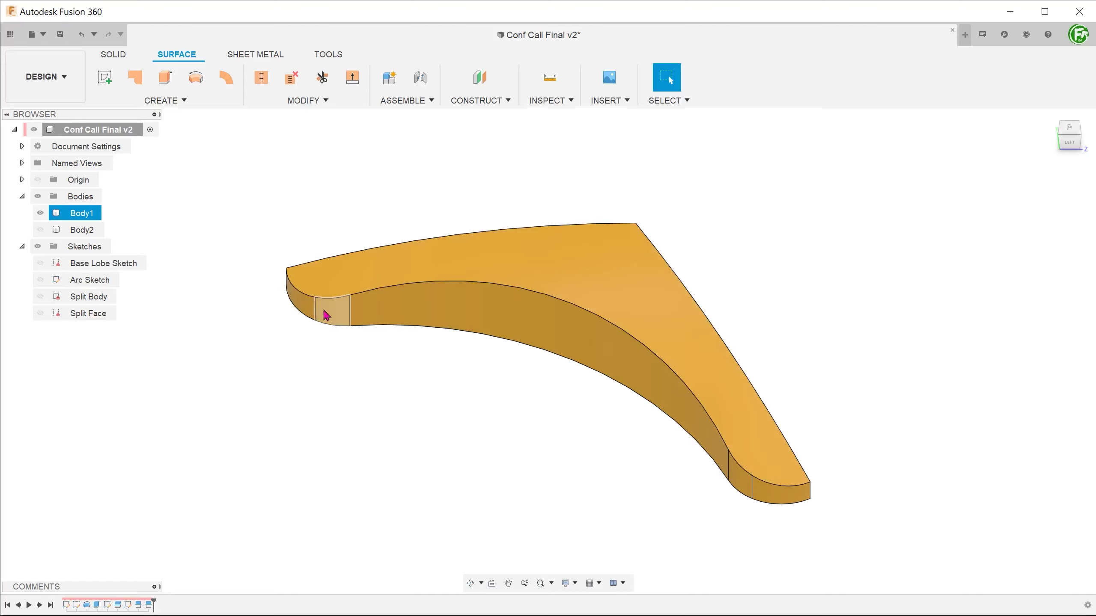
left_click(415, 318)
left_click(742, 484)
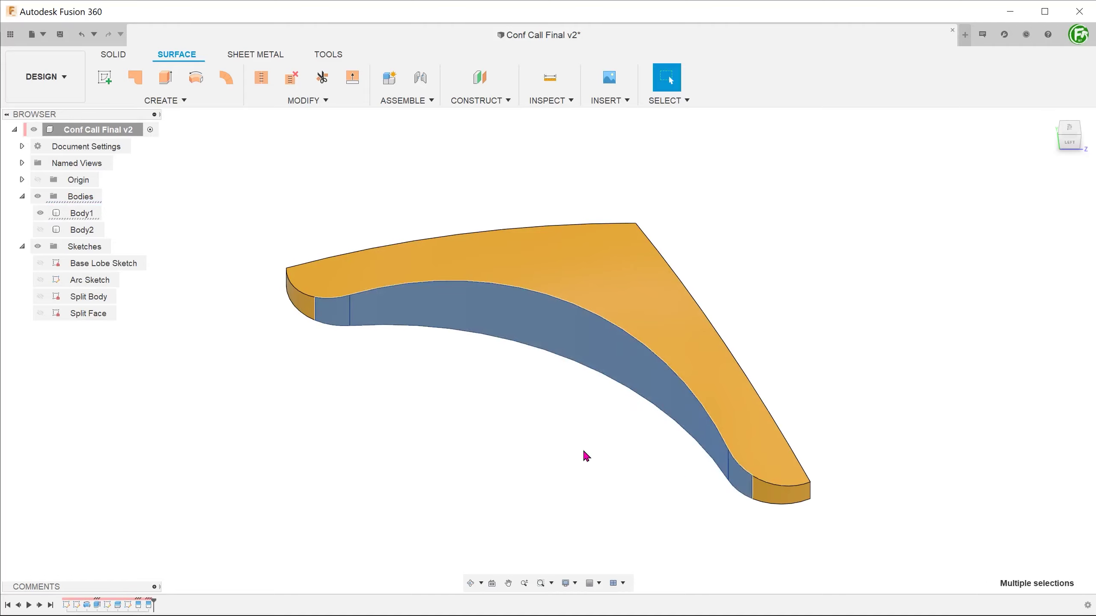
key("Delete")
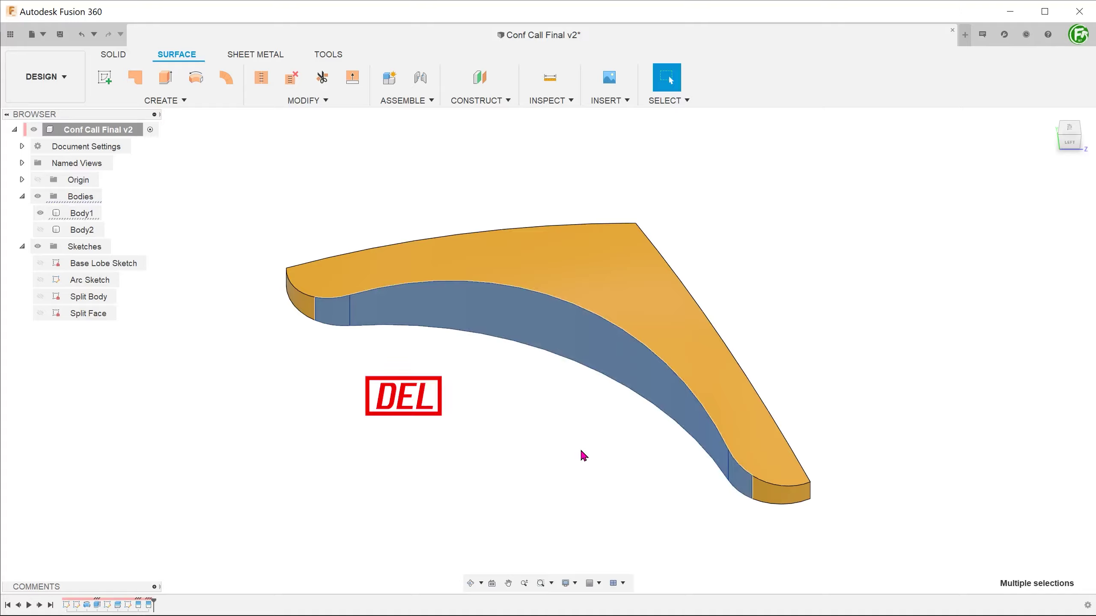
mouse_move(543, 446)
middle_mouse_down("shift")
mouse_move(516, 433)
mouse_move(519, 393)
mouse_move(527, 443)
middle_mouse_up("shift")
key("Escape")
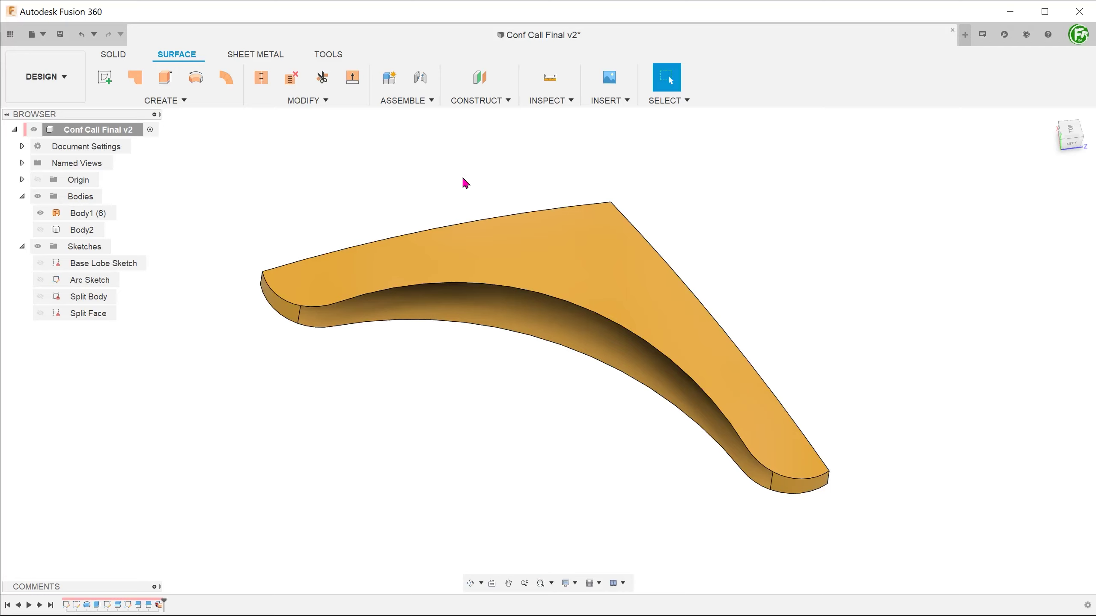
Open the CONSTRUCT dropdown to reach the Midplane option.
left_click(476, 100)
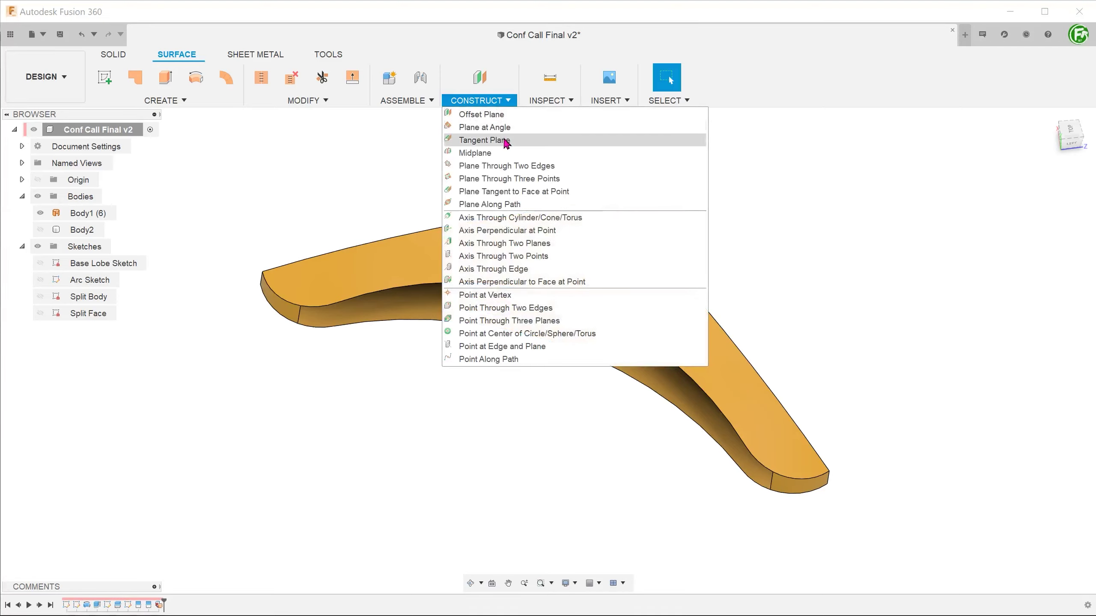
Create Plane1 as a midplane between the two flat faces meeting at 120 degrees, then select it.
left_click(519, 156)
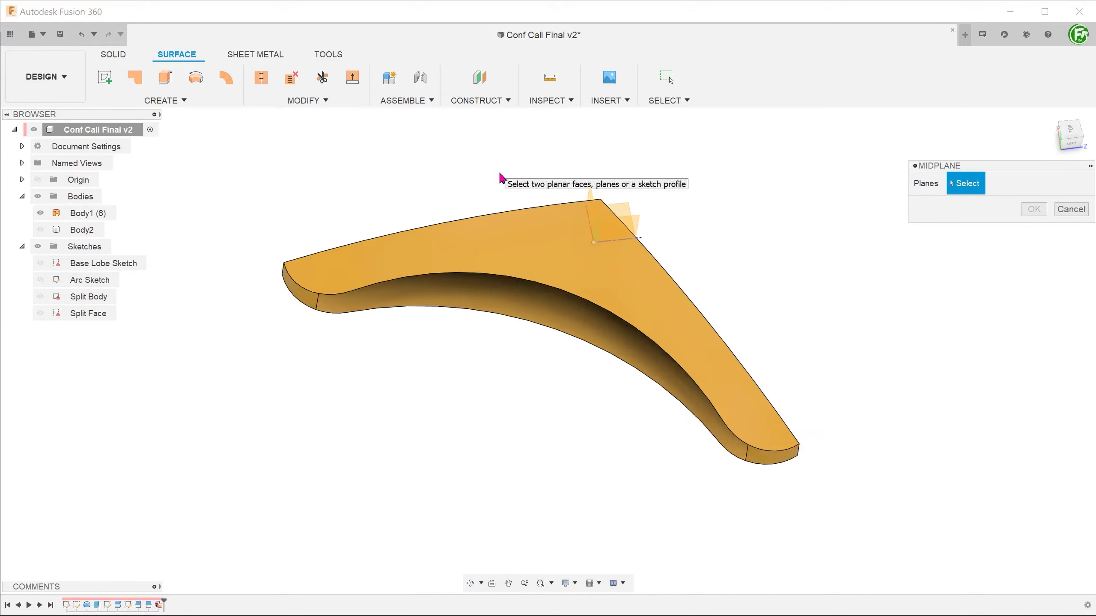
middle_click_drag(504, 175, 424, 208, "shift")
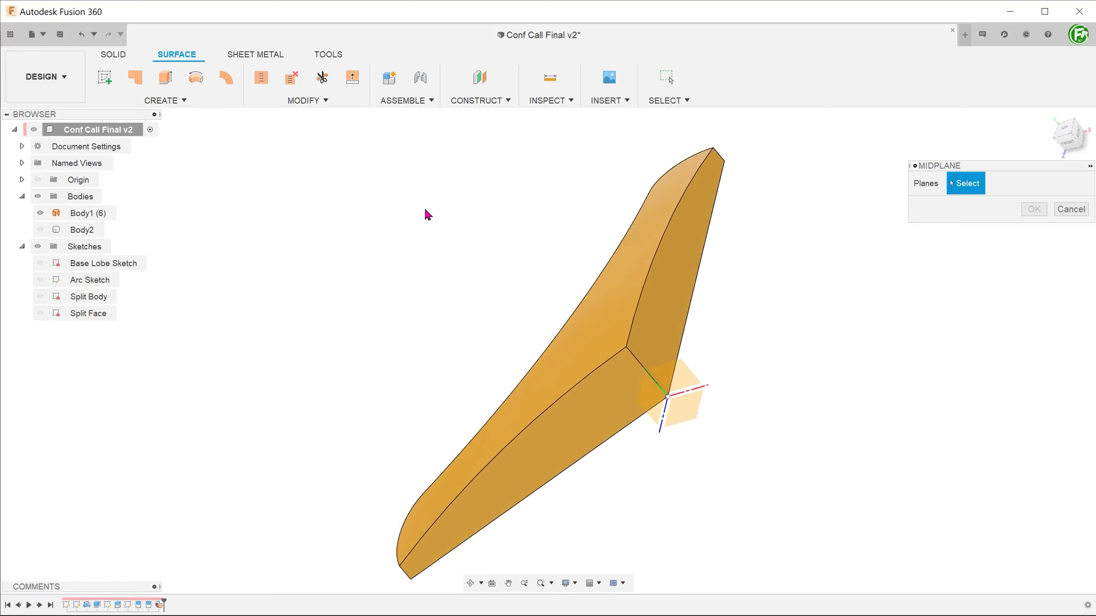
left_click(646, 320)
left_click(616, 405)
middle_click_drag(778, 367, 810, 372, "shift")
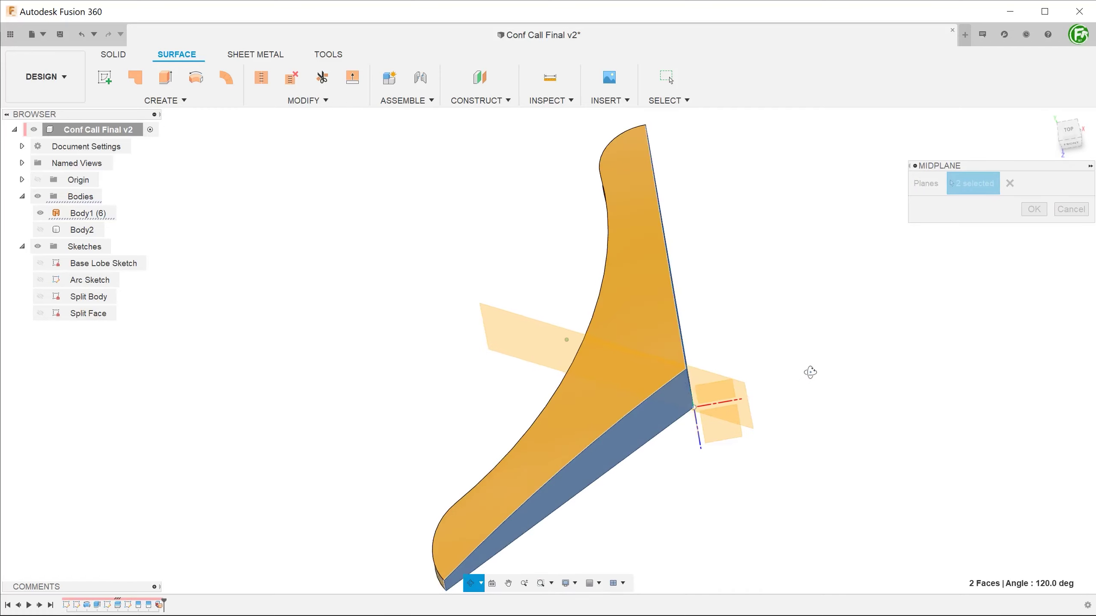
left_click(1034, 210)
middle_click_drag(744, 434, 880, 443, "shift")
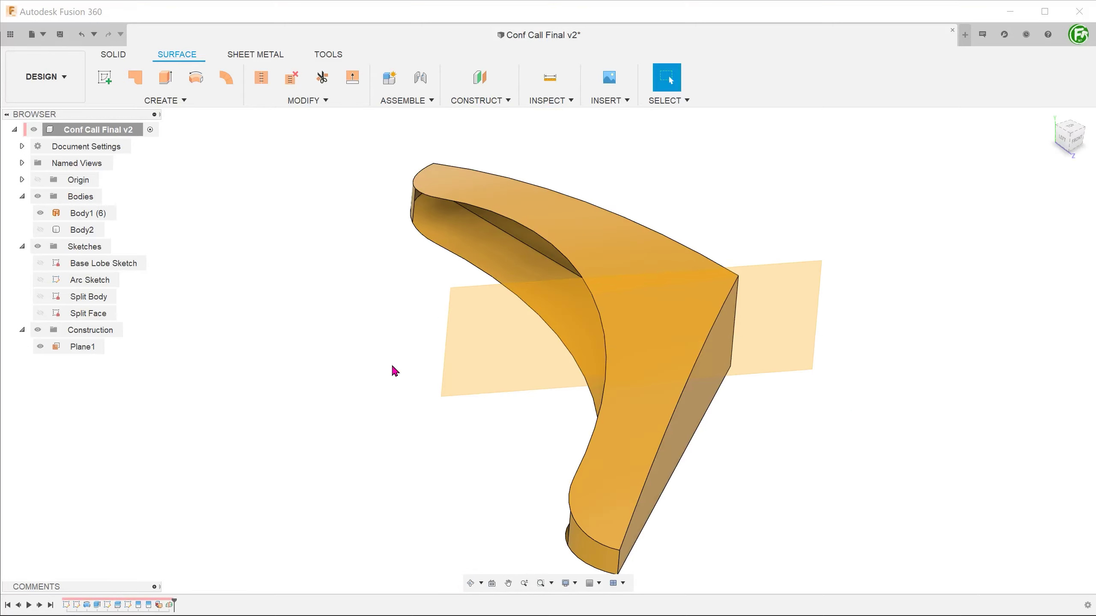
left_click(496, 345)
Create Sketch9 on Plane1 and make the Base Lobe Sketch visible for reference.
right_click(501, 344)
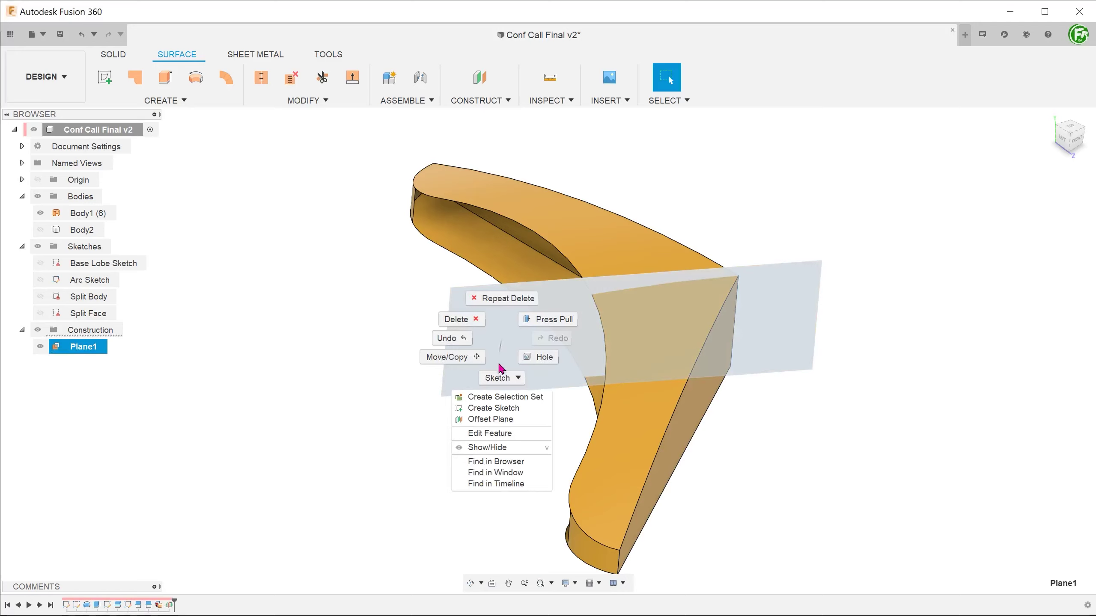
left_click(502, 408)
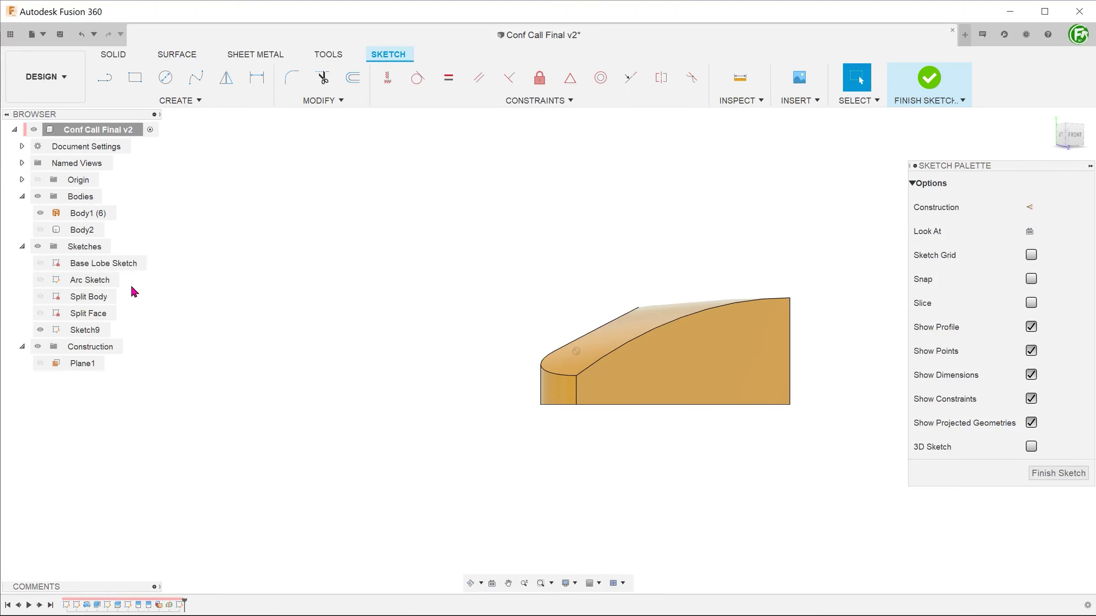
left_click(40, 262)
scroll(290, 300, "down", 1)
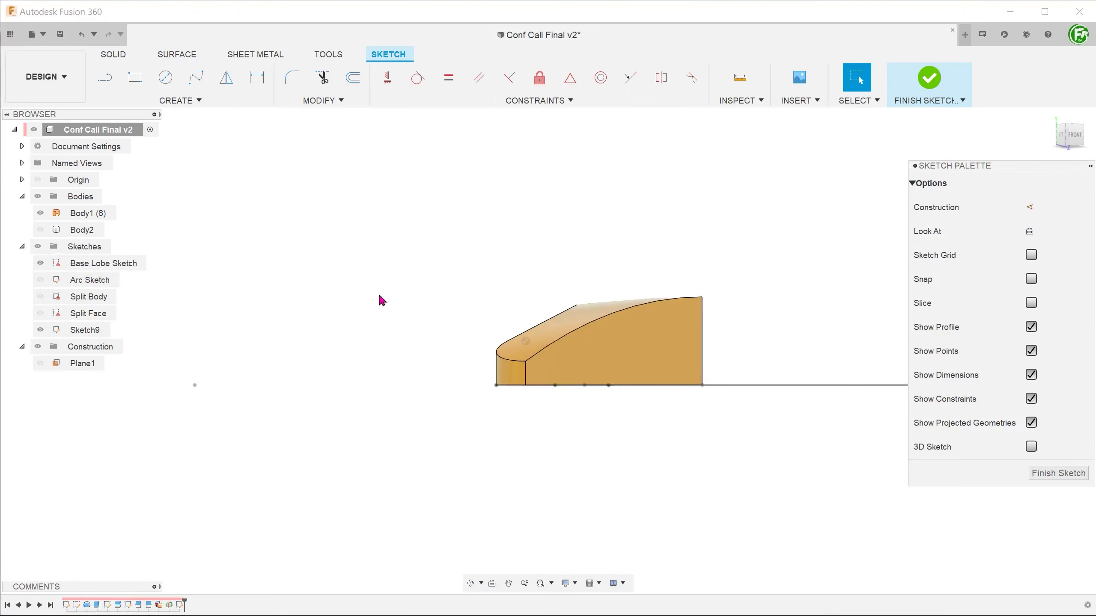
middle_click_drag(381, 300, 332, 457, "shift")
Intersect the straight sketch line and Body1's curved inner edge into Sketch9.
left_click(210, 102)
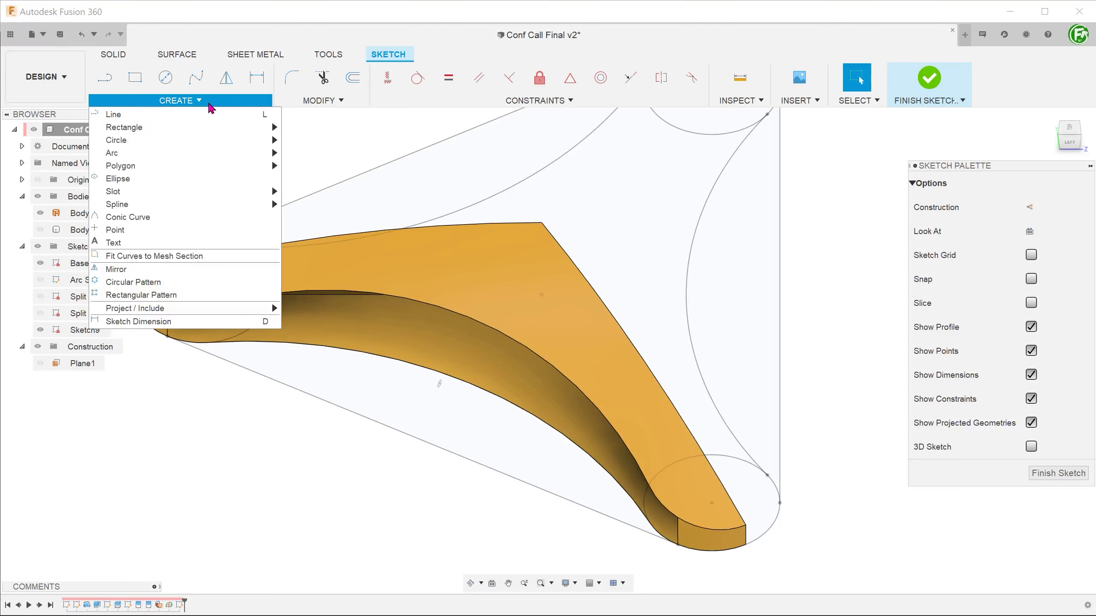
mouse_move(246, 307)
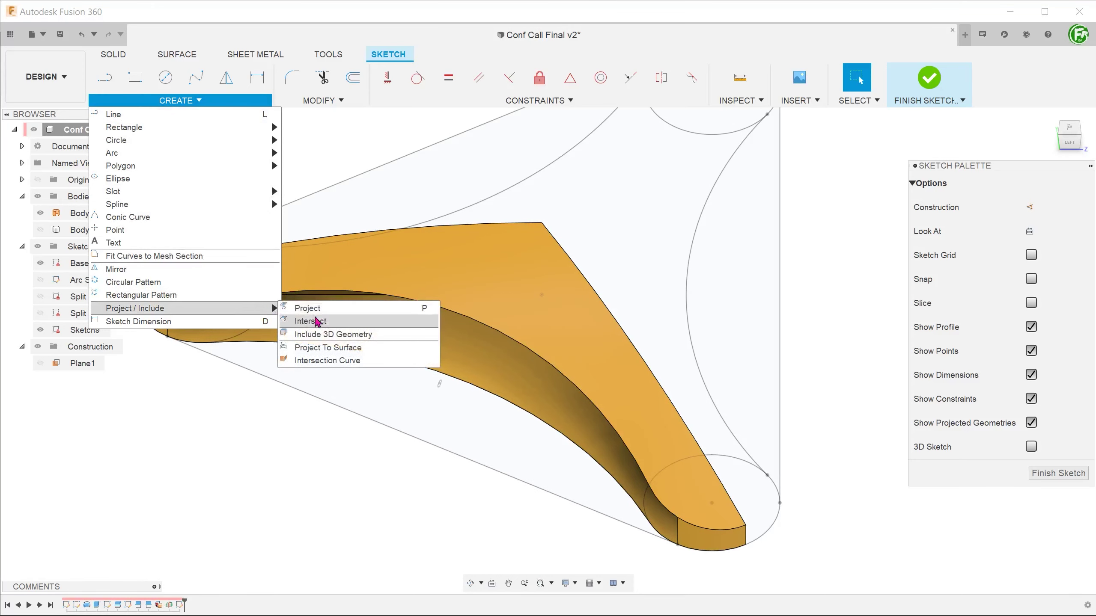
left_click(354, 324)
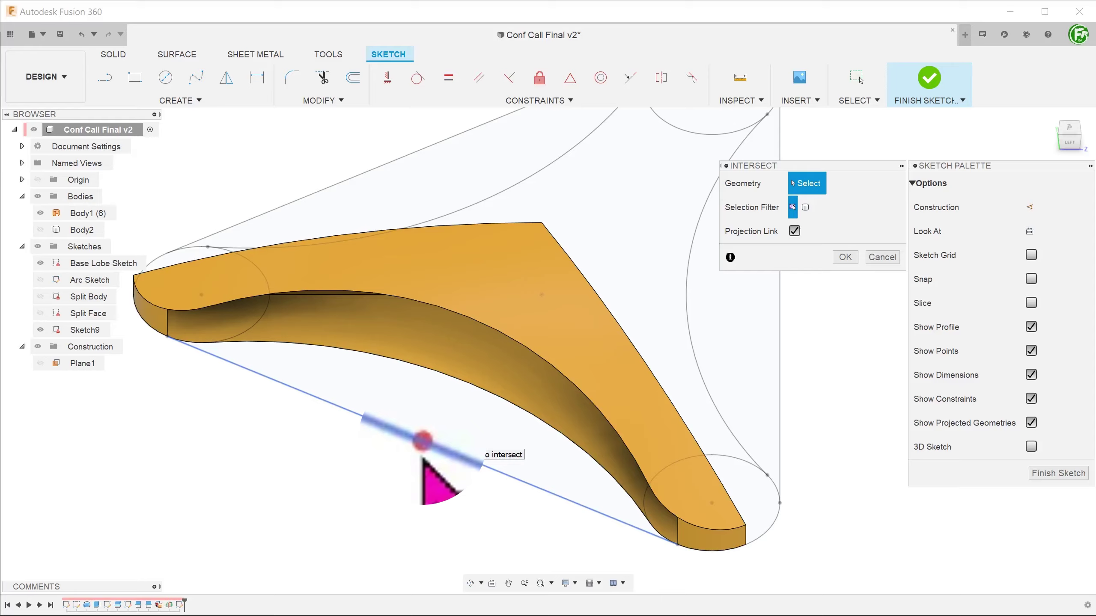
left_click(423, 441)
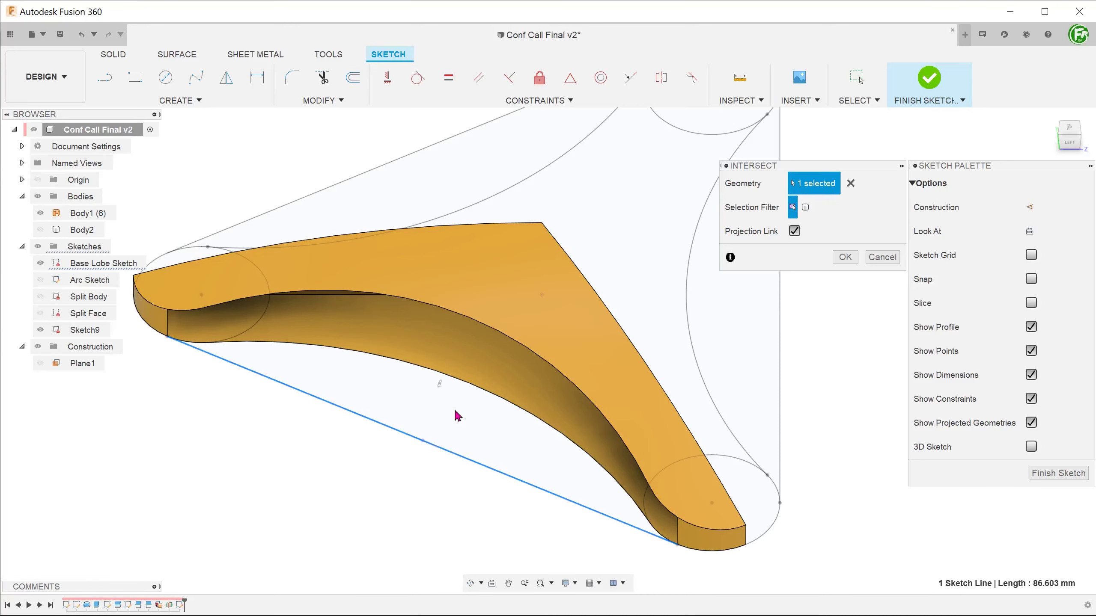
scroll(412, 341, "up", 4)
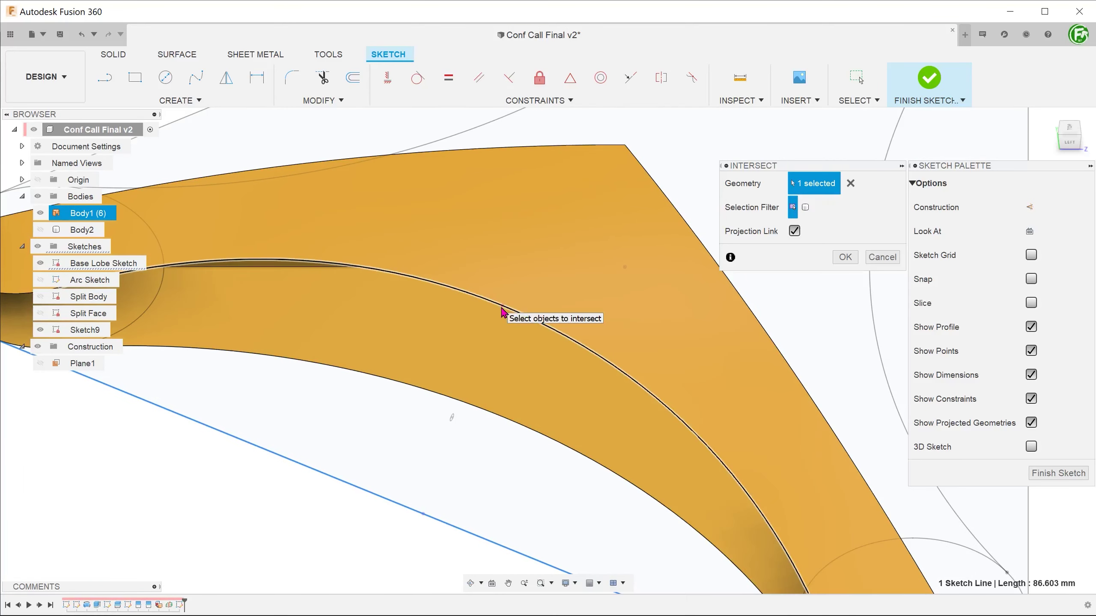
left_click(844, 257)
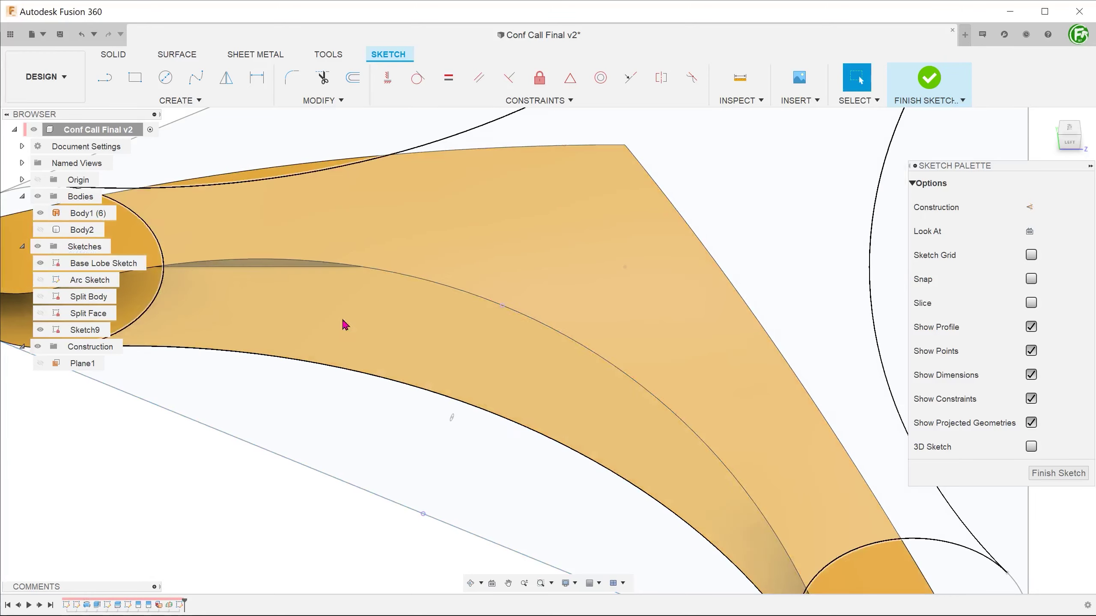
Check the intersection curves by selecting Body2 and briefly hiding Body1.
left_click(41, 232)
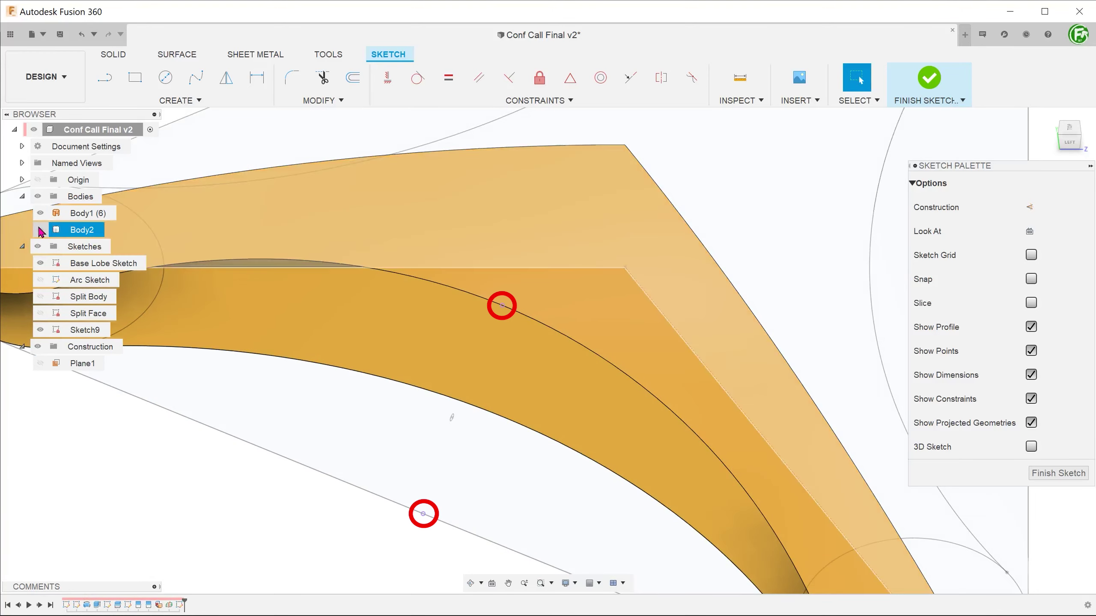
left_click(40, 214)
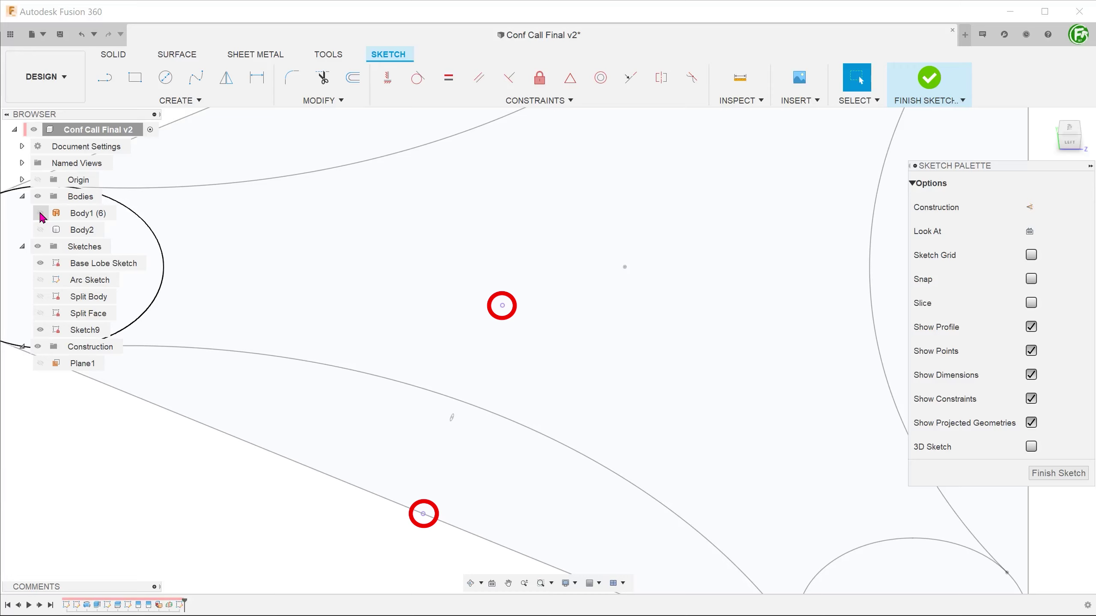
left_click(40, 214)
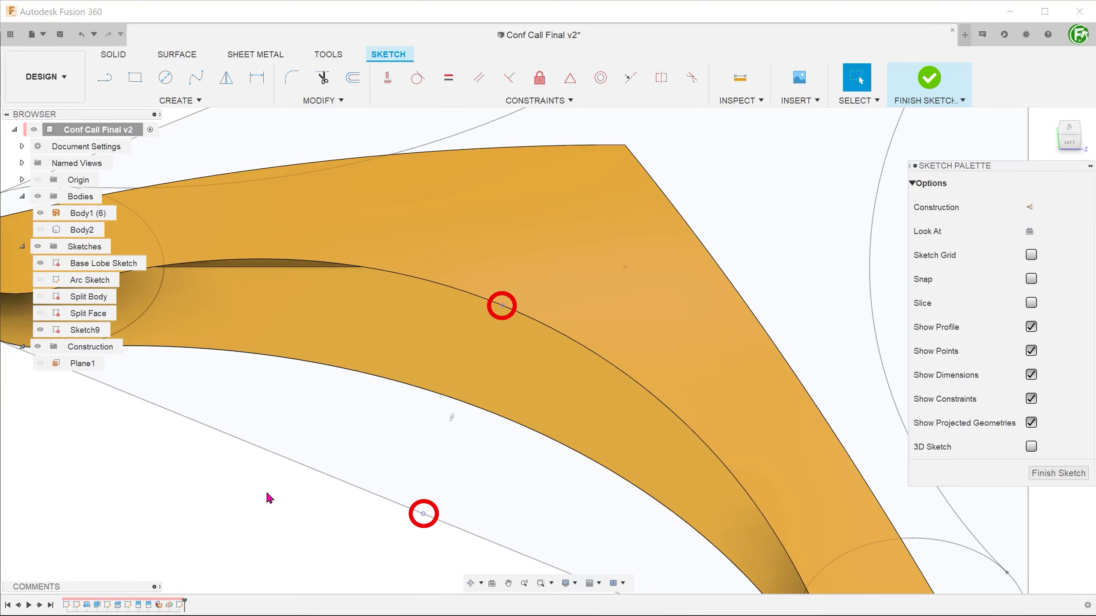
Draw a three-point arc from the curved edge to the straight line across the concave side.
type("sarc")
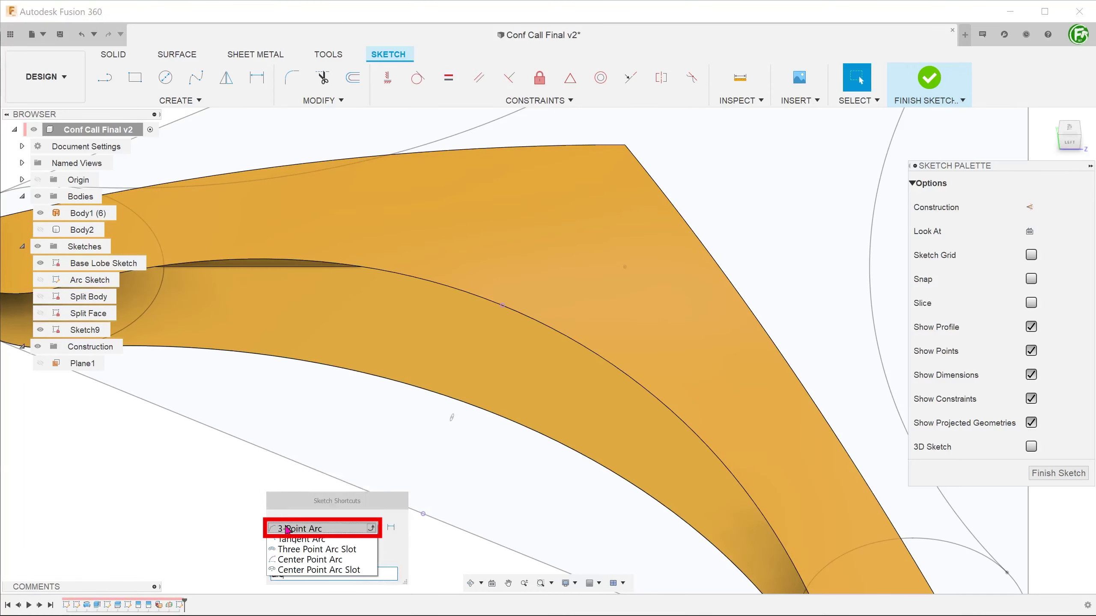
left_click(287, 529)
left_click(423, 514)
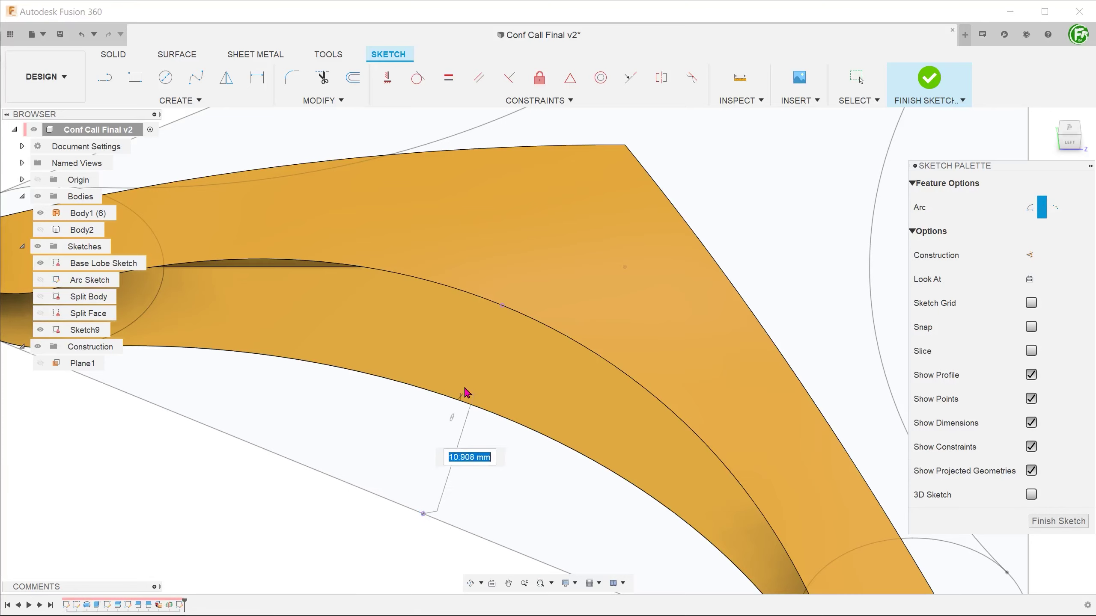
left_click(502, 306)
scroll(469, 378, "down", 2)
middle_click_drag(469, 380, 458, 398, "shift")
left_click(488, 413)
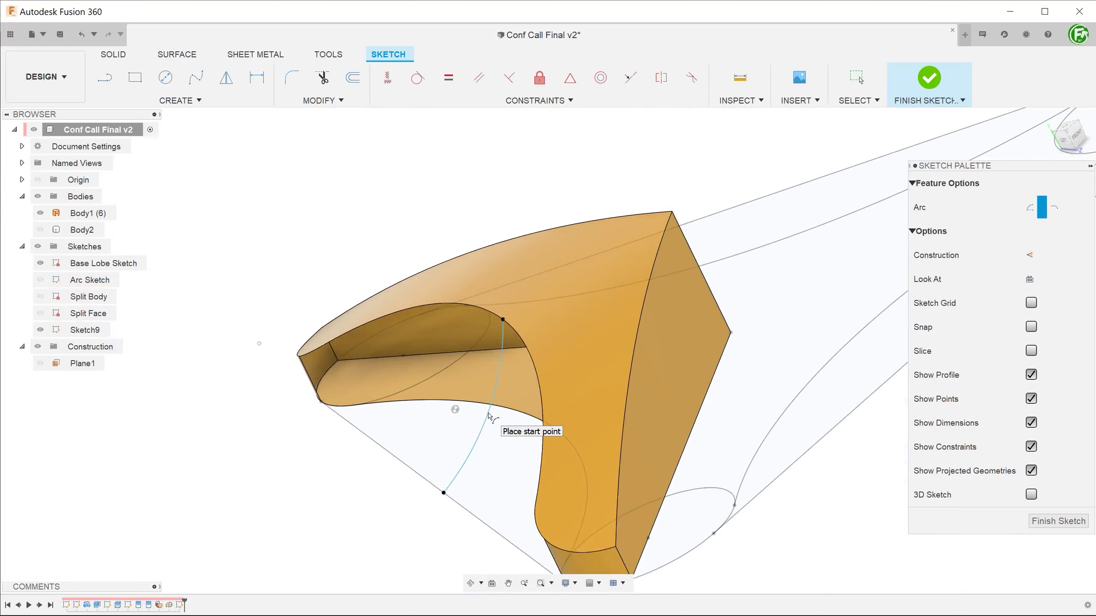
key("Escape")
Dimension the arc to a 15 mm radius and finish Sketch9.
left_click(497, 422)
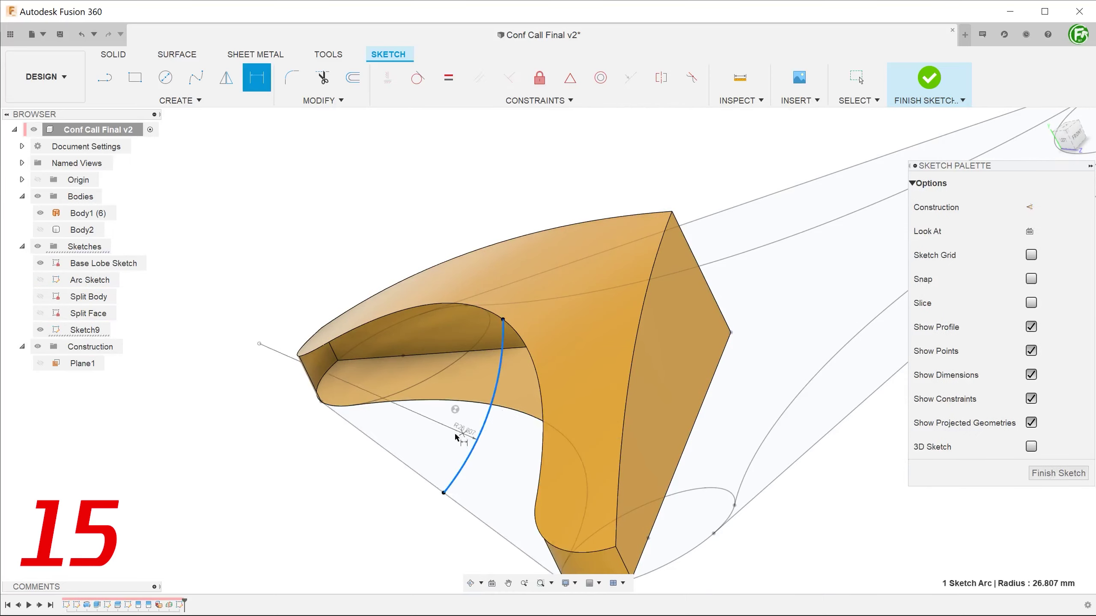
key("d")
left_click(420, 433)
type("15")
key("Return")
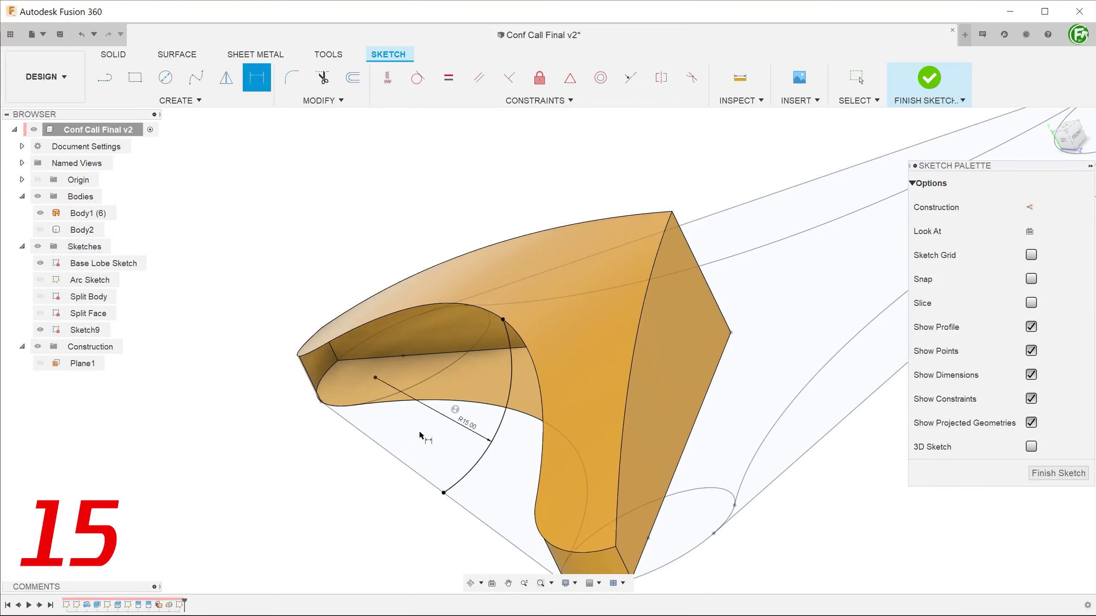
mouse_move(330, 493)
middle_mouse_down("shift")
mouse_move(329, 481)
mouse_move(334, 492)
middle_mouse_up("shift")
key("d")
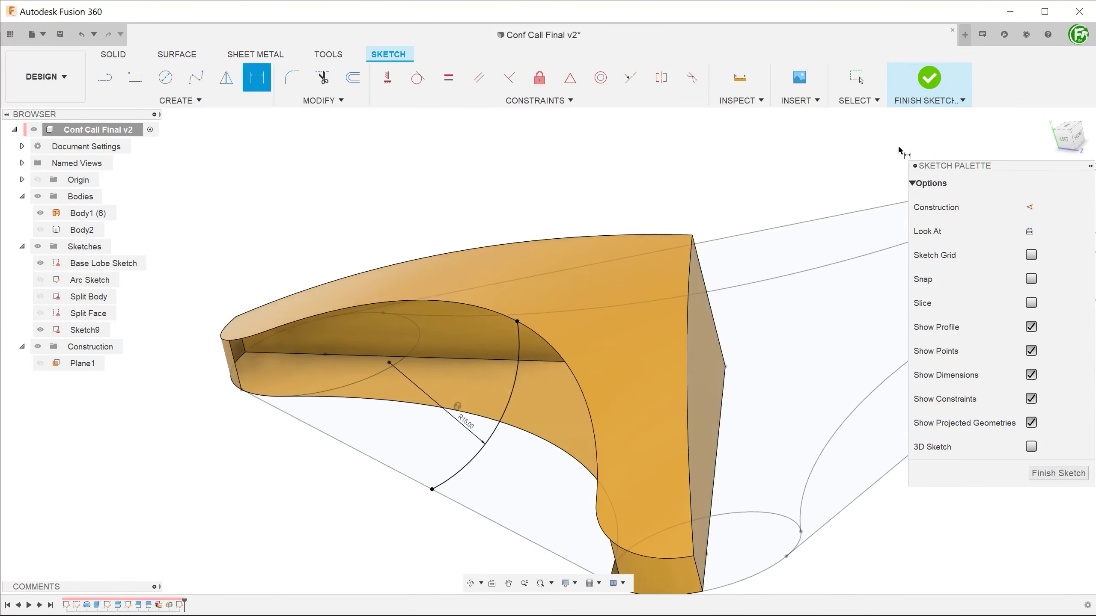
left_click(929, 79)
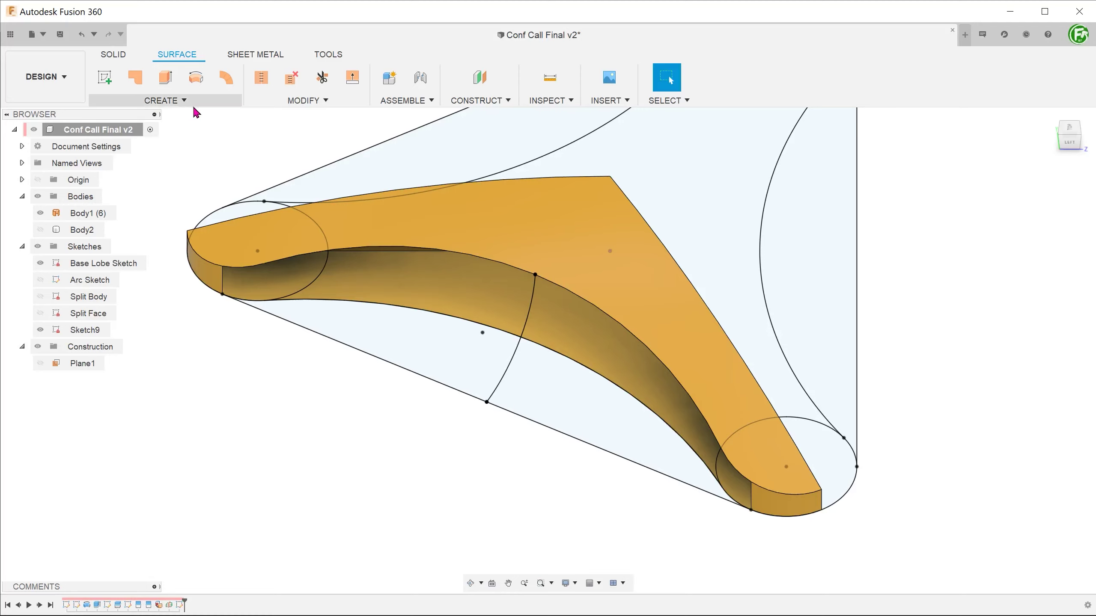
Start a surface loft through the near end face, the 15 mm arc and the far end edge.
left_click(189, 103)
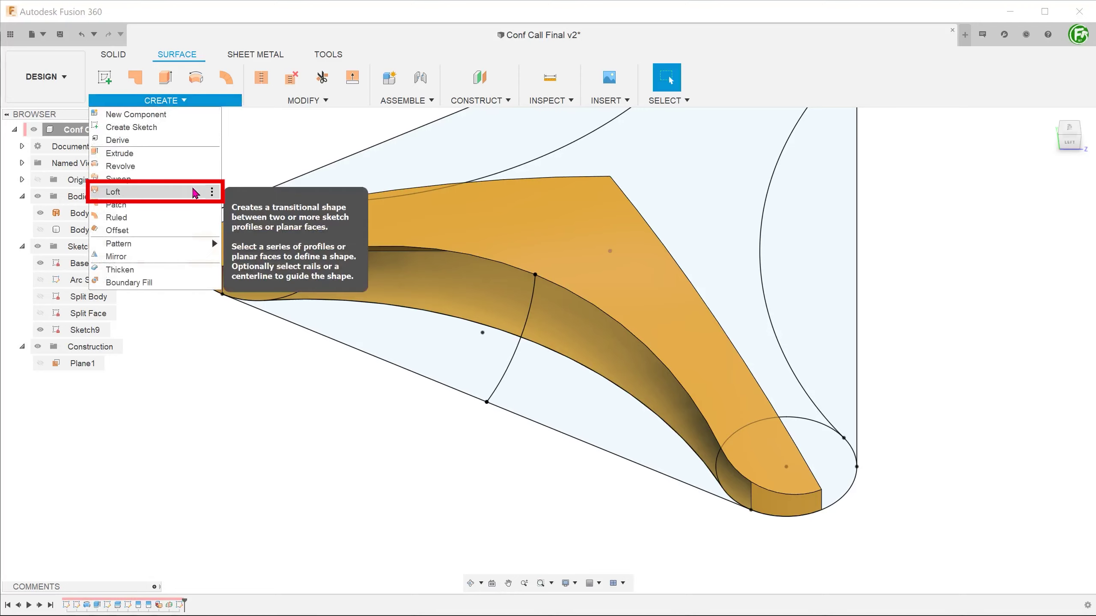
left_click(194, 193)
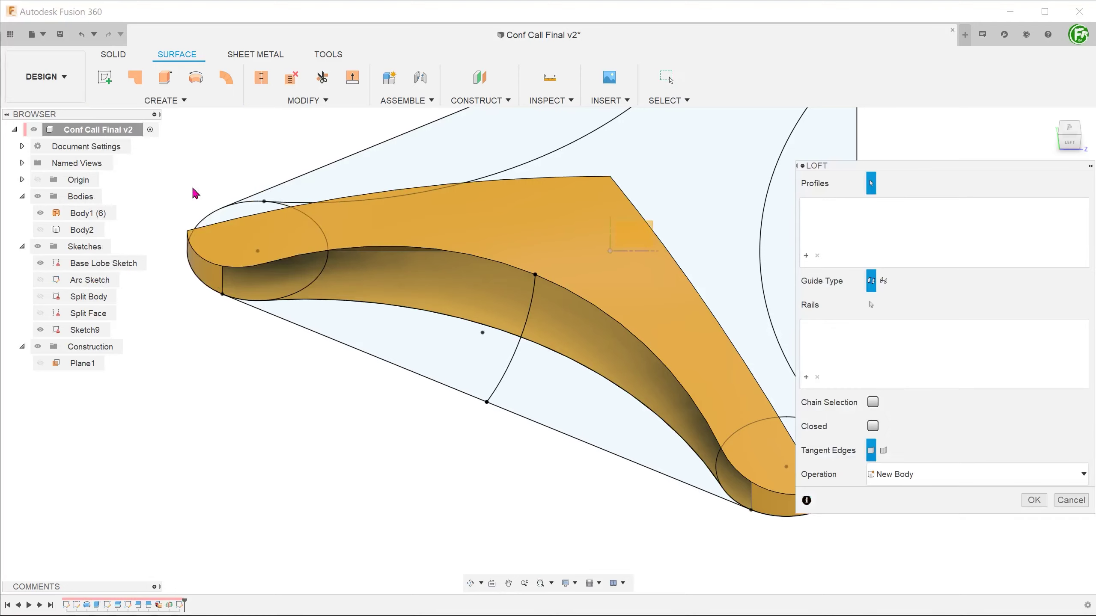
left_click(223, 284)
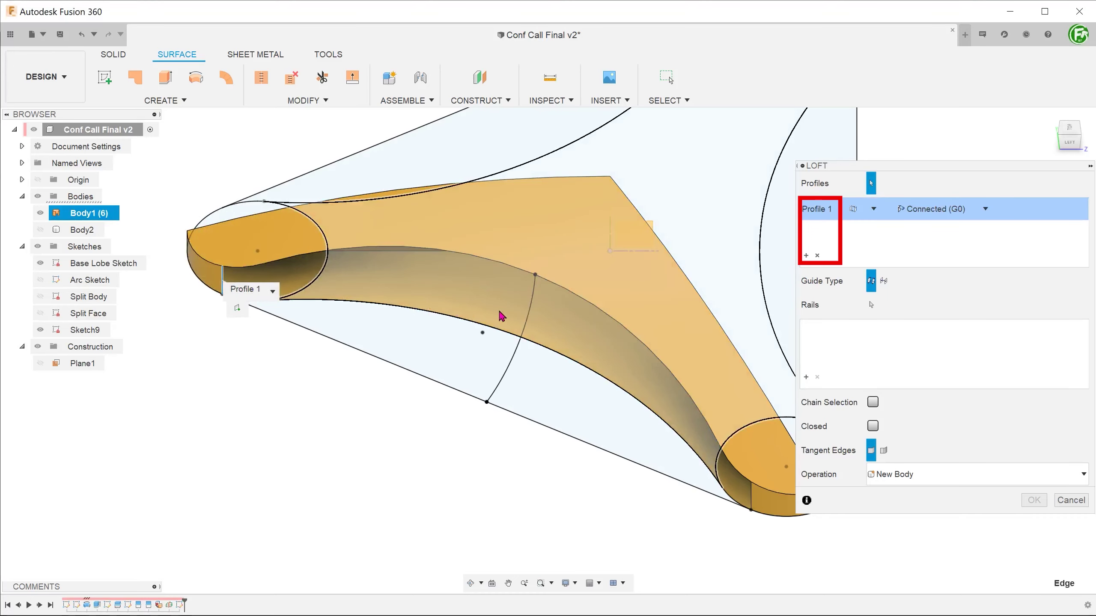
left_click(523, 317)
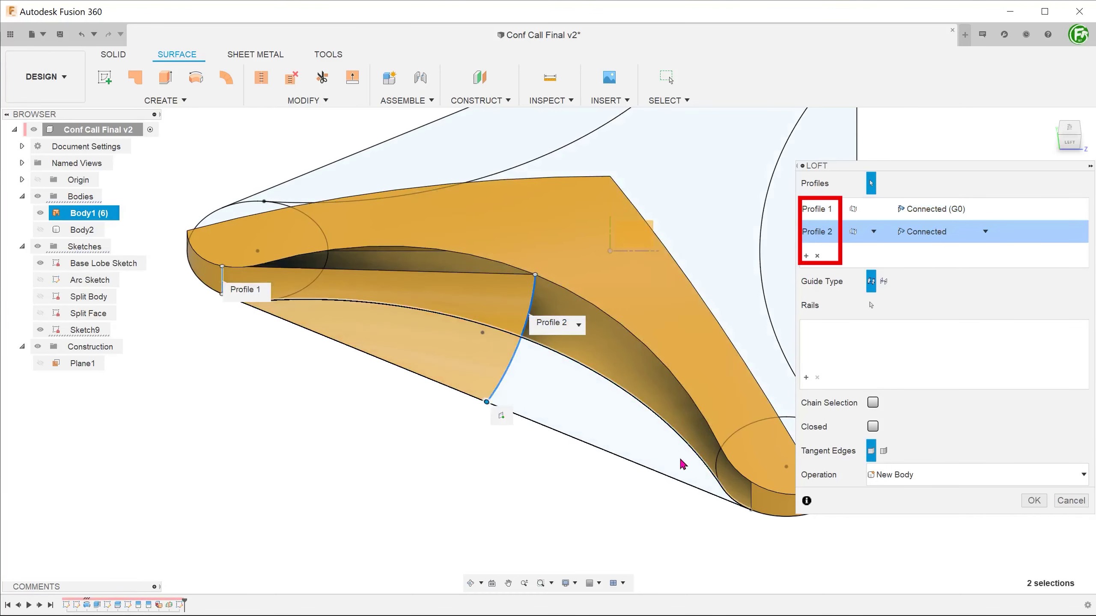
left_click(751, 496)
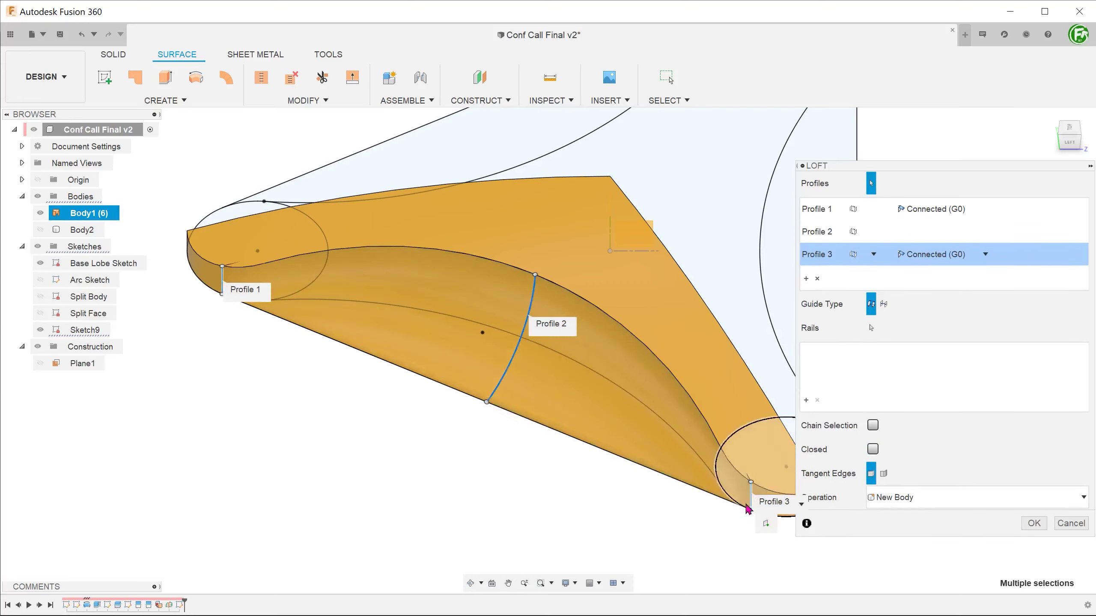
middle_click_drag(723, 528, 700, 540, "shift")
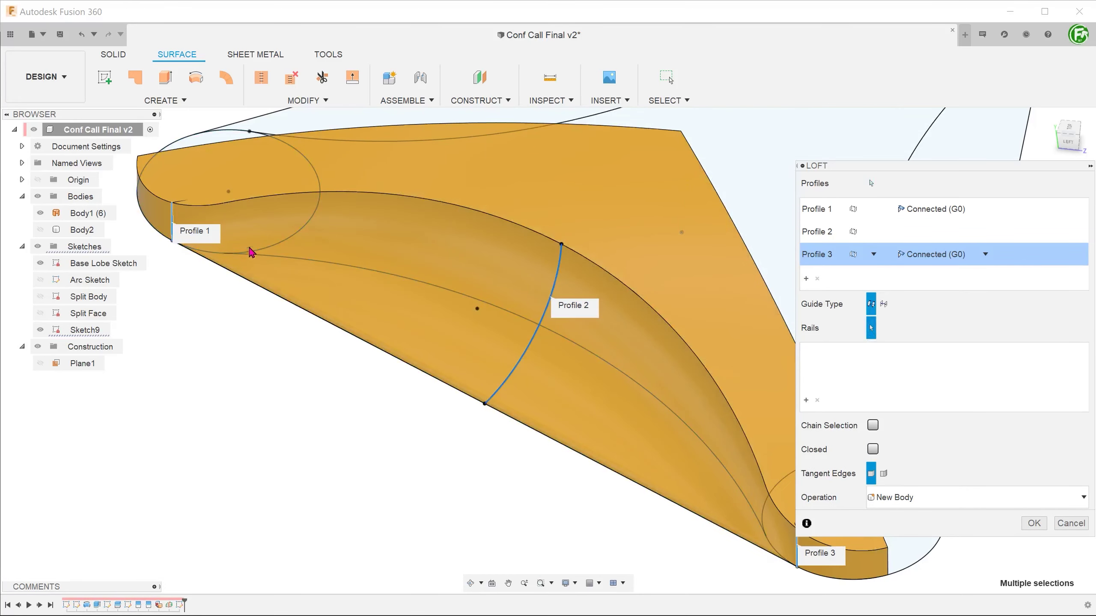
Guide the loft with the curved top edge and straight bottom edge as rails, creating Body4.
left_click(266, 198)
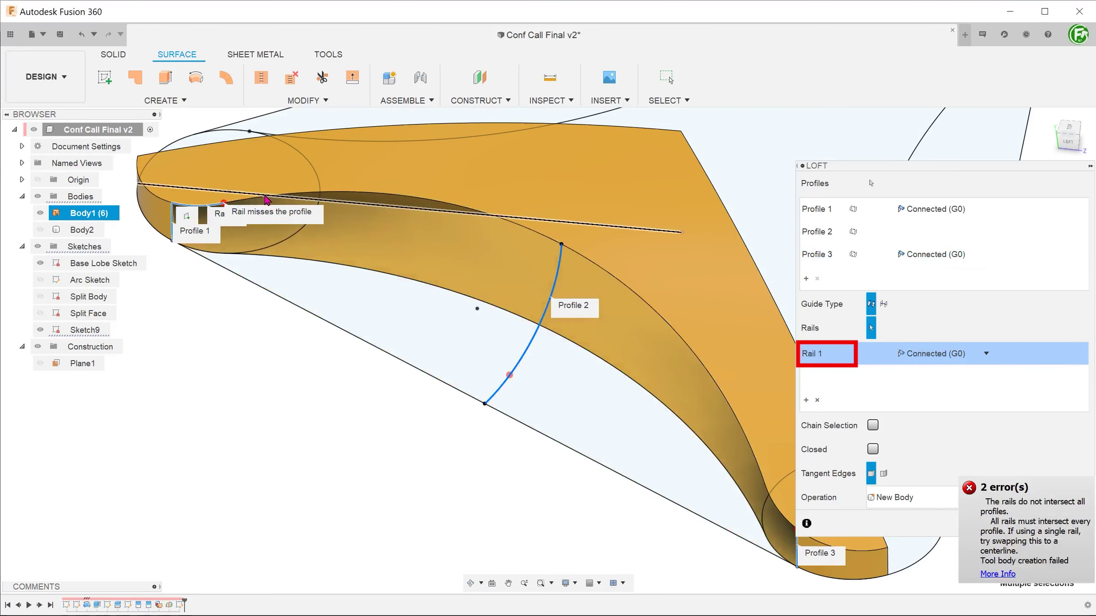
left_click(264, 198)
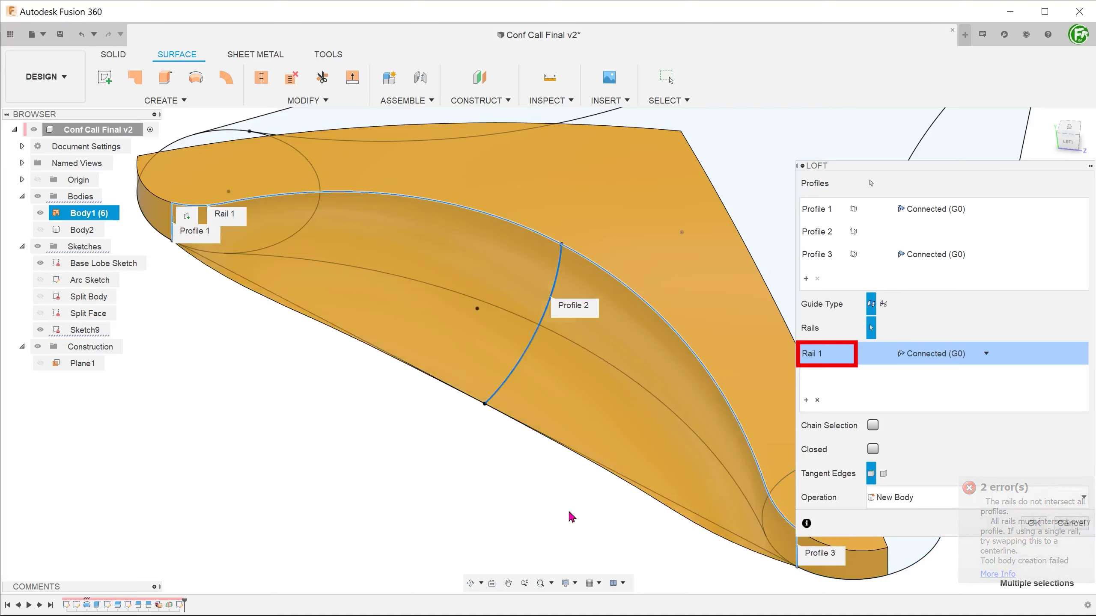
scroll(569, 517, "down", 1)
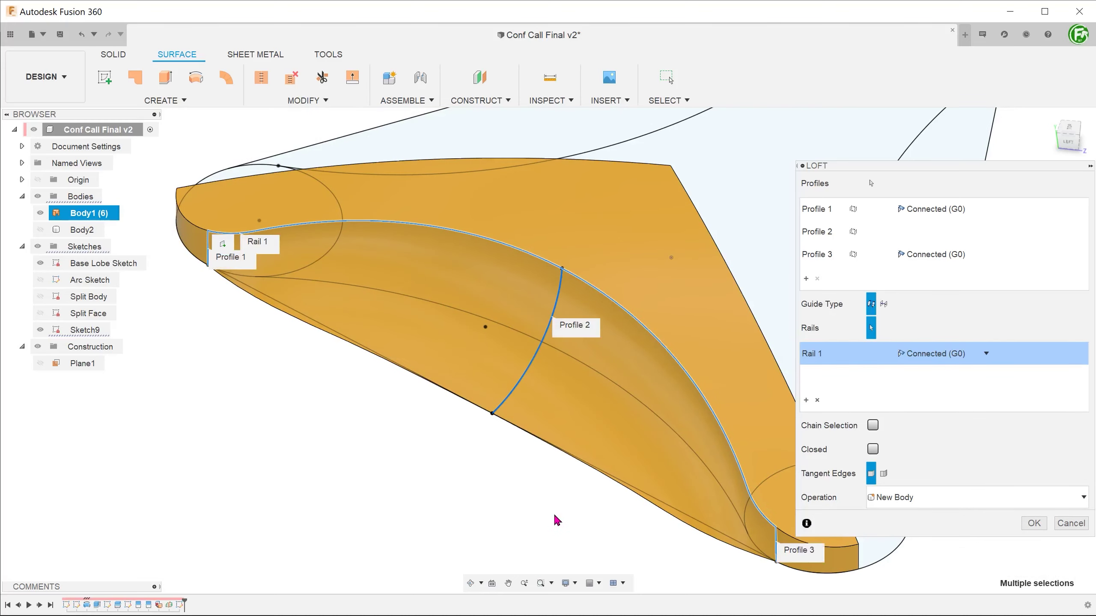
left_click(806, 401)
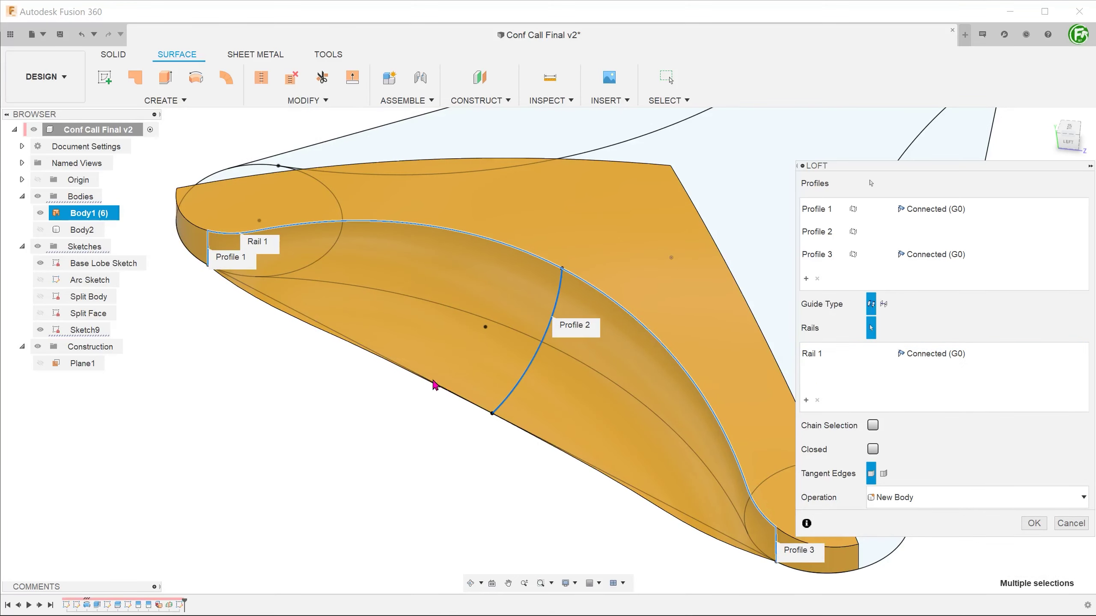
left_click(399, 367)
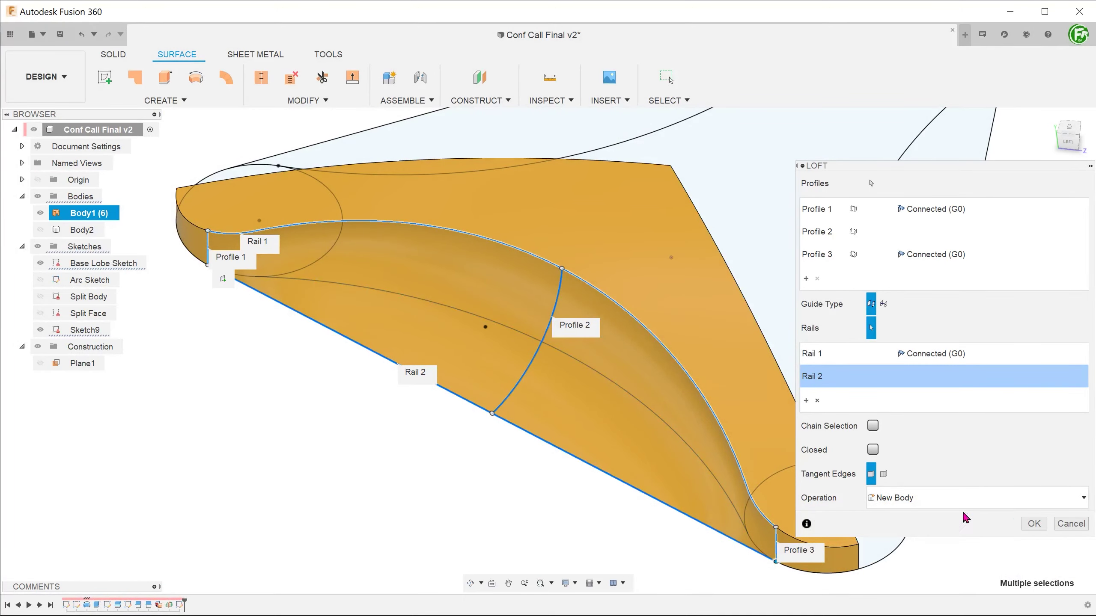
left_click(1034, 523)
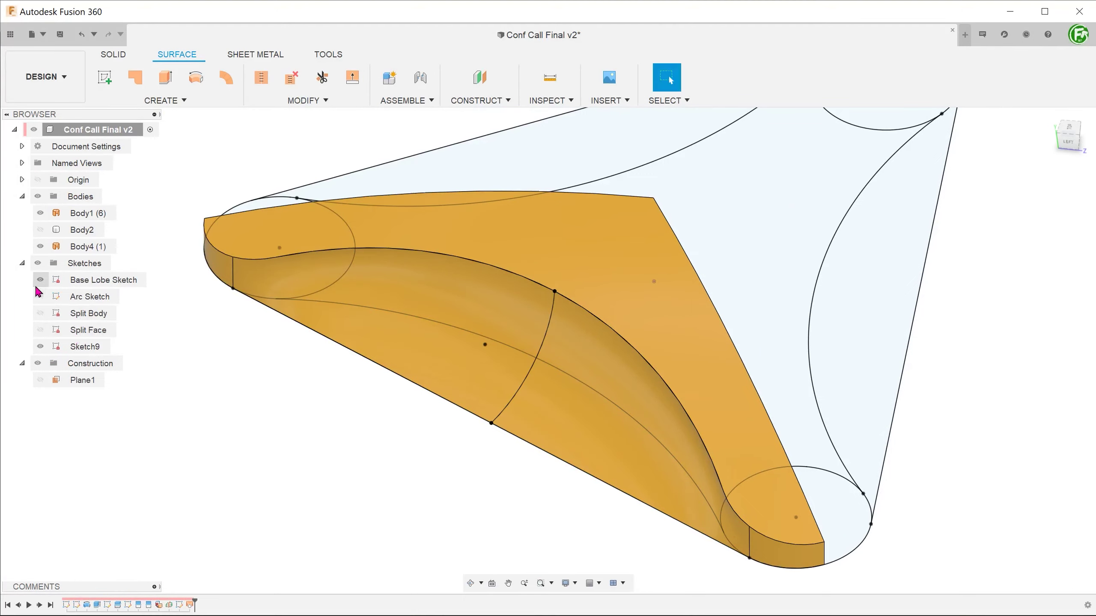
Hide the Base Lobe Sketch and Sketch9, leaving only Body1 and Body4 visible.
left_click(40, 279)
left_click(41, 347)
mouse_move(401, 391)
middle_mouse_down("shift")
mouse_move(435, 387)
mouse_move(479, 409)
mouse_move(452, 423)
mouse_move(475, 345)
mouse_move(468, 455)
middle_mouse_up("shift")
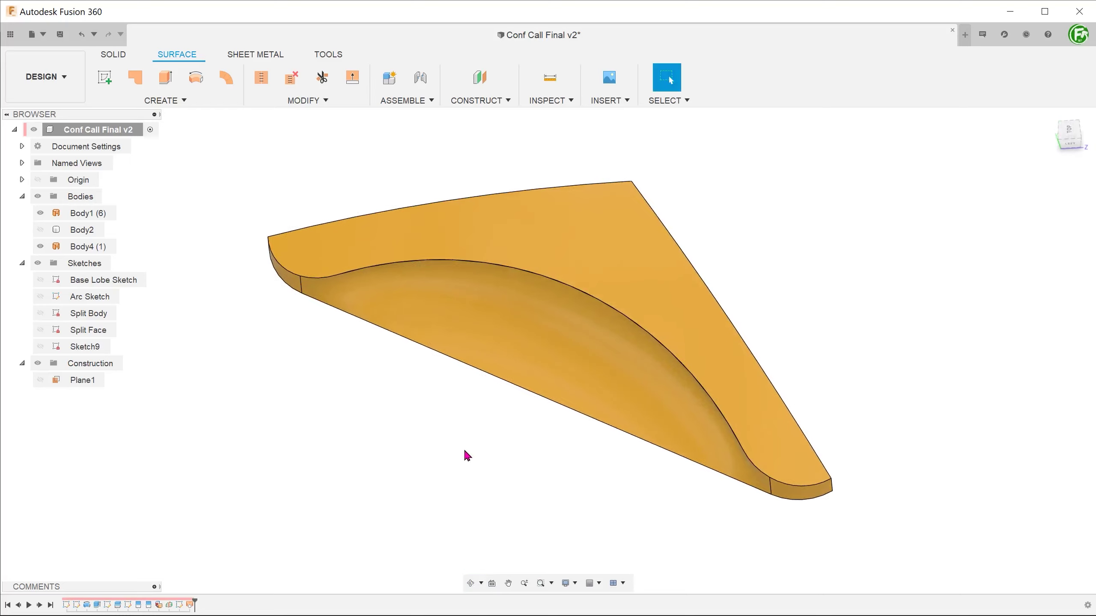
left_click(171, 100)
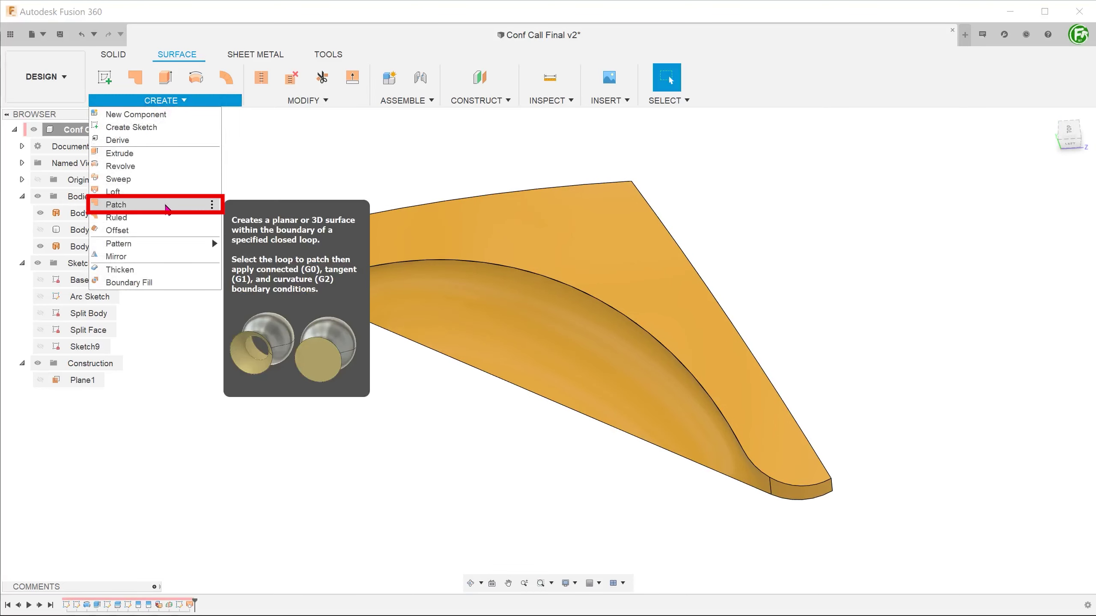
Patch the four open underside boundary edges into a new surface body, Body6.
left_click(167, 209)
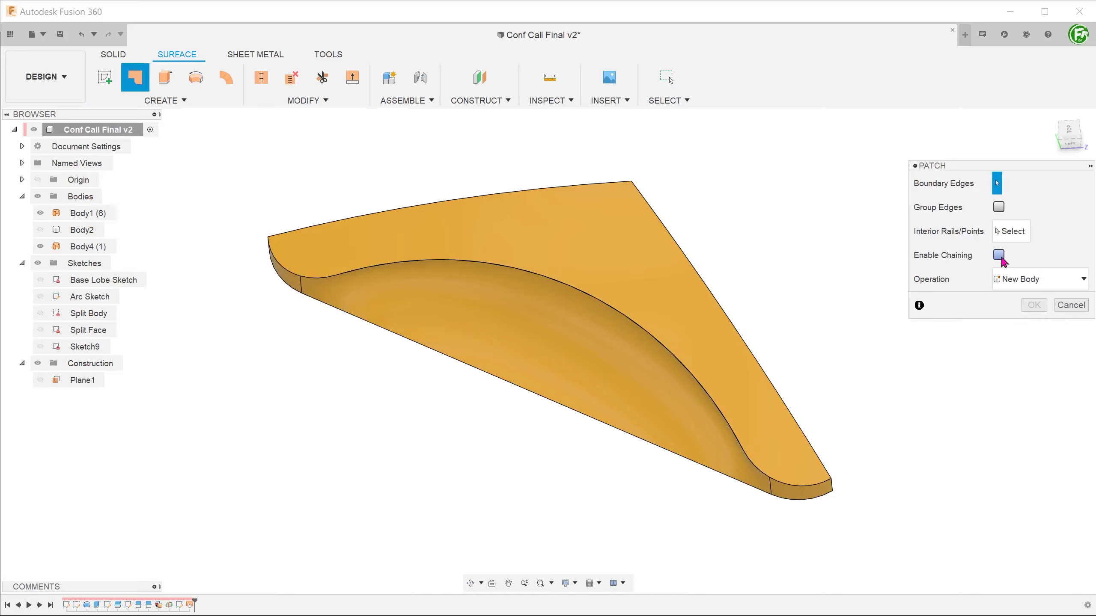
middle_click_drag(552, 377, 565, 325, "shift")
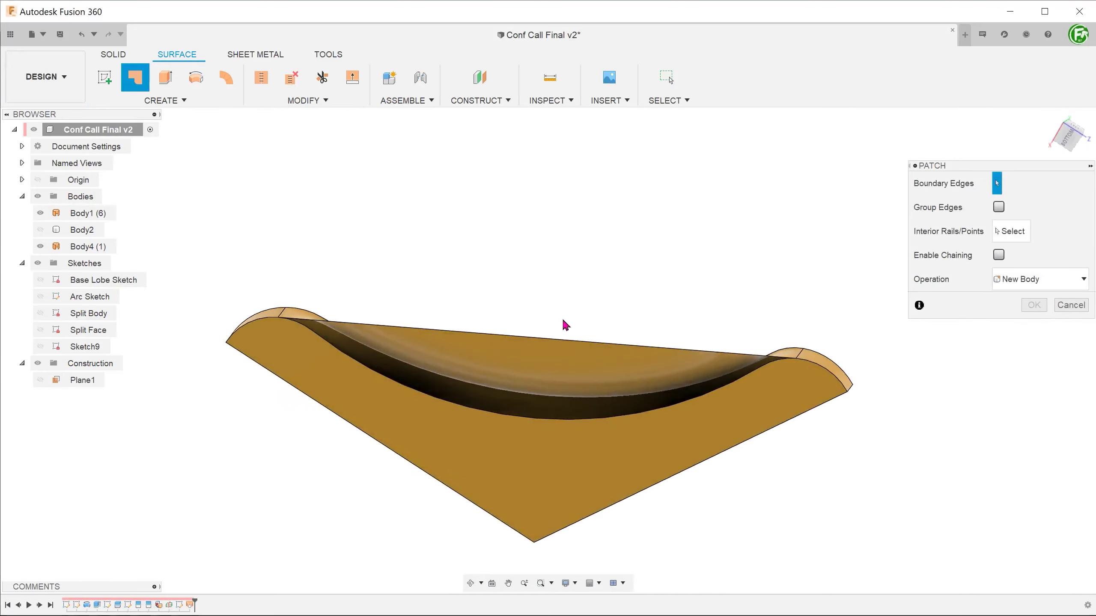
left_click(576, 344)
scroll(745, 399, "up", 3)
left_click(781, 360)
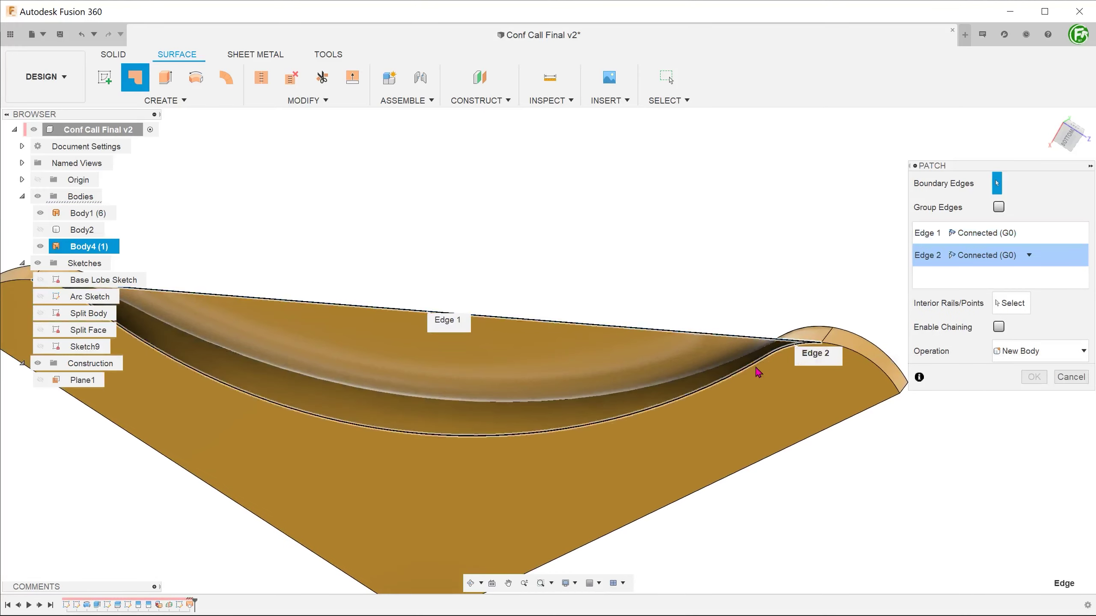
left_click(732, 379)
scroll(134, 350, "down", 3)
left_click(237, 314)
middle_click_drag(237, 314, 252, 423, "shift")
left_click(1035, 400)
Select Body6 and the lobe's top face to inspect the patched lobe.
middle_click_drag(675, 455, 157, 492, "shift")
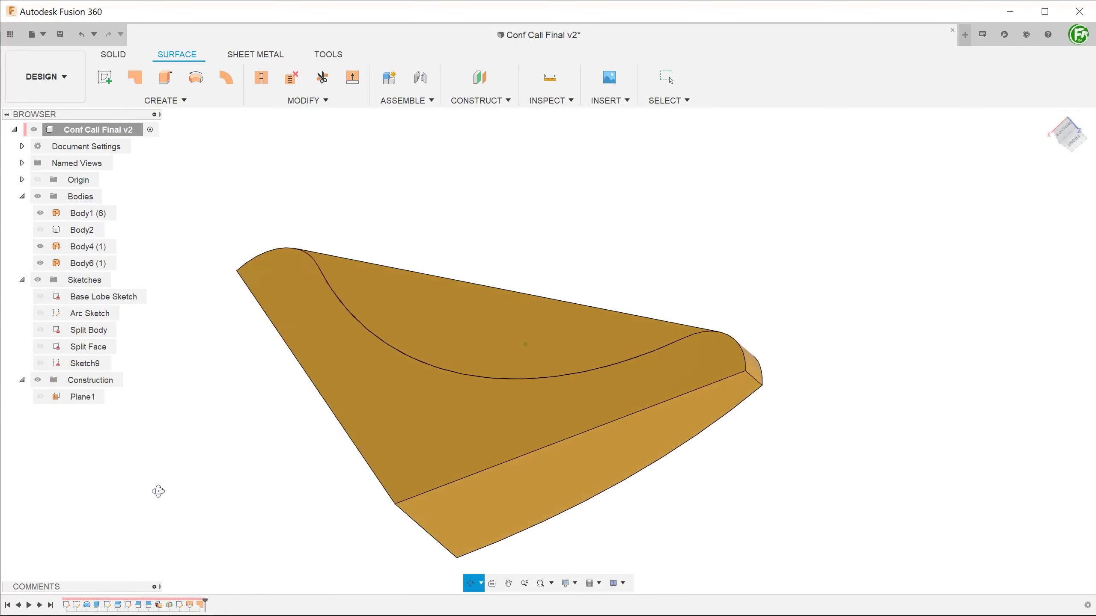
left_click(483, 349)
left_click(483, 349)
middle_click_drag(483, 349, 264, 495, "shift")
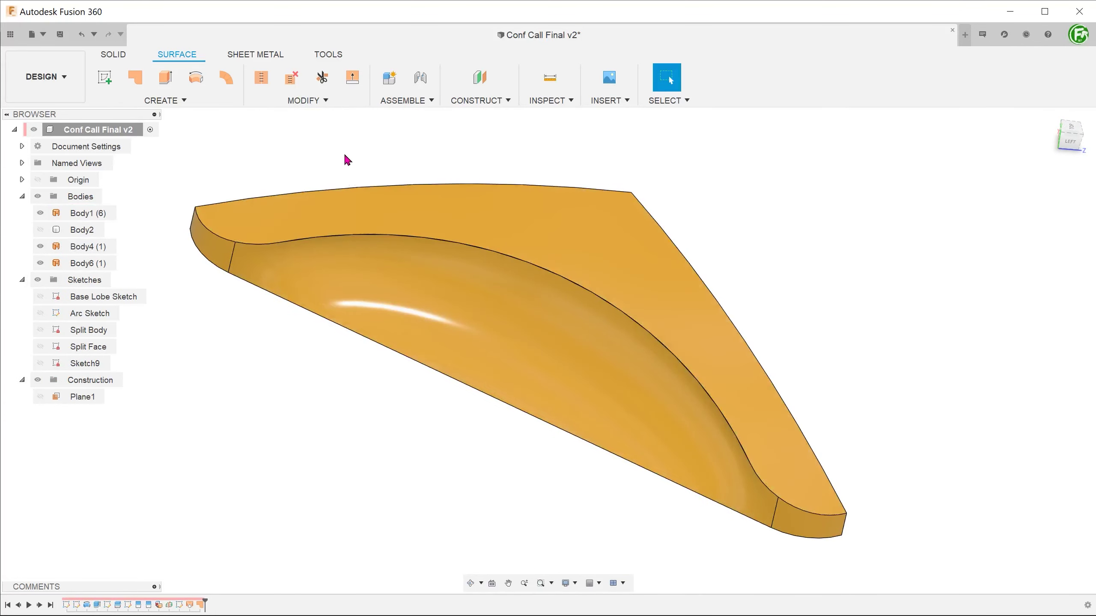
left_click(329, 101)
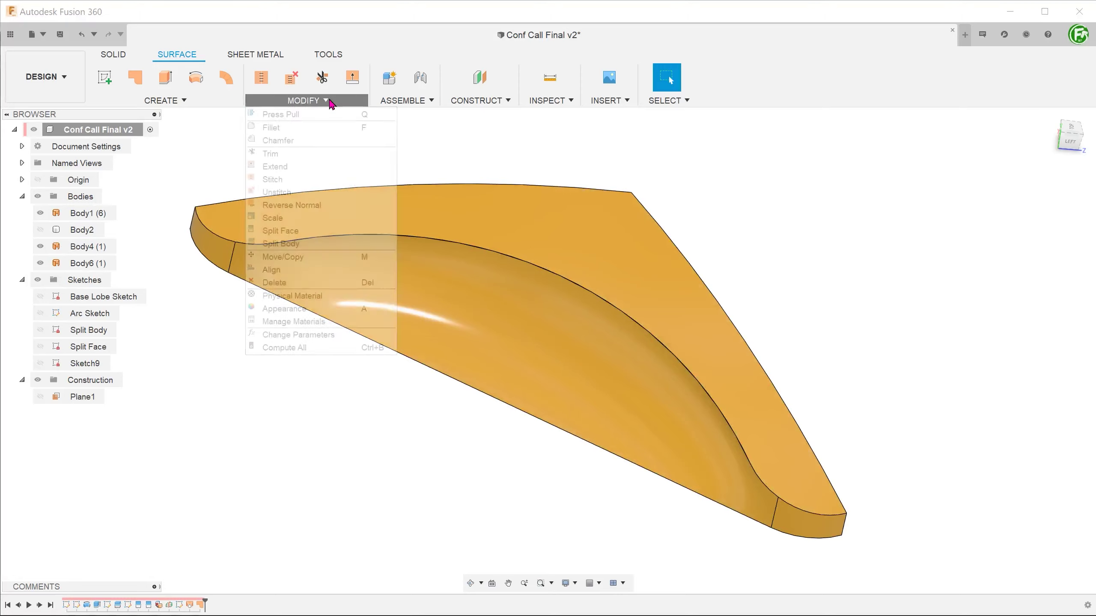
Stitch Body1, Body4 and Body6 at 0.10 mm tolerance into Body7.
left_click(312, 179)
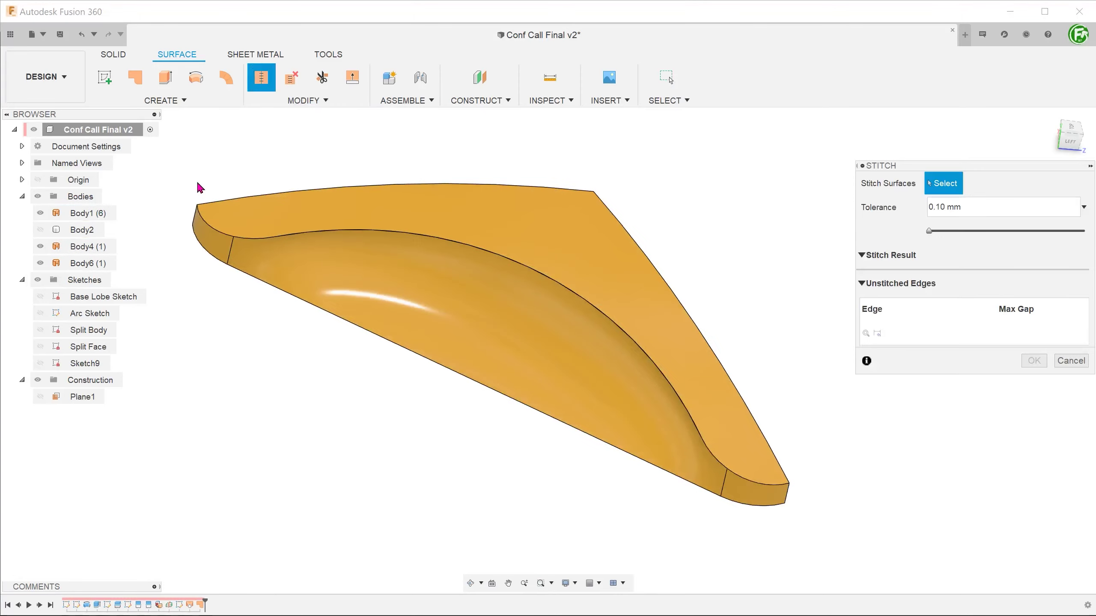
left_click_drag(175, 146, 772, 502)
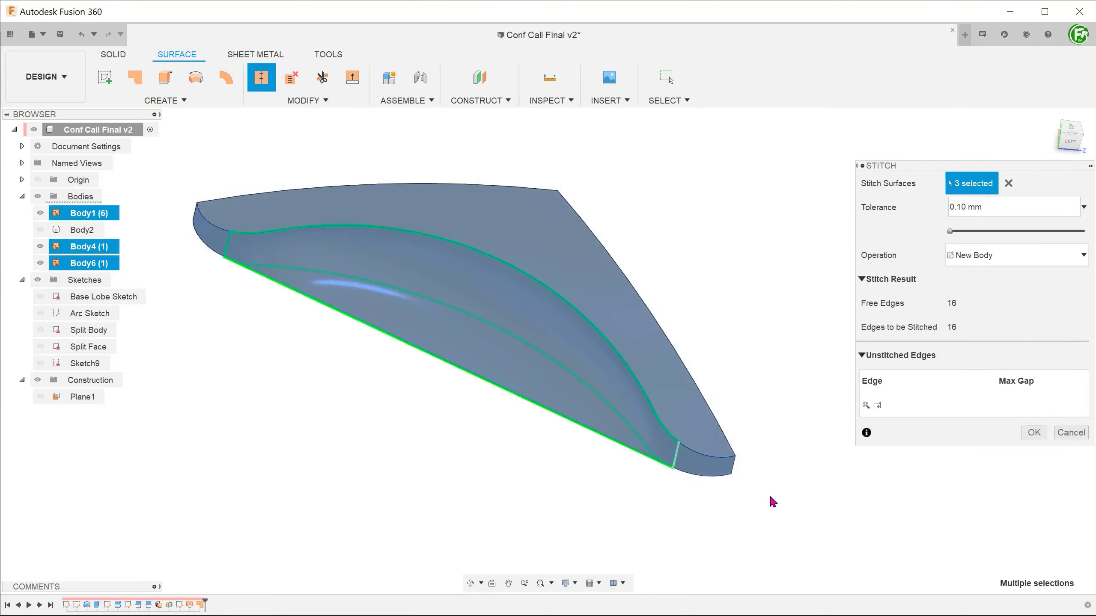
middle_click_drag(773, 505, 695, 448, "shift")
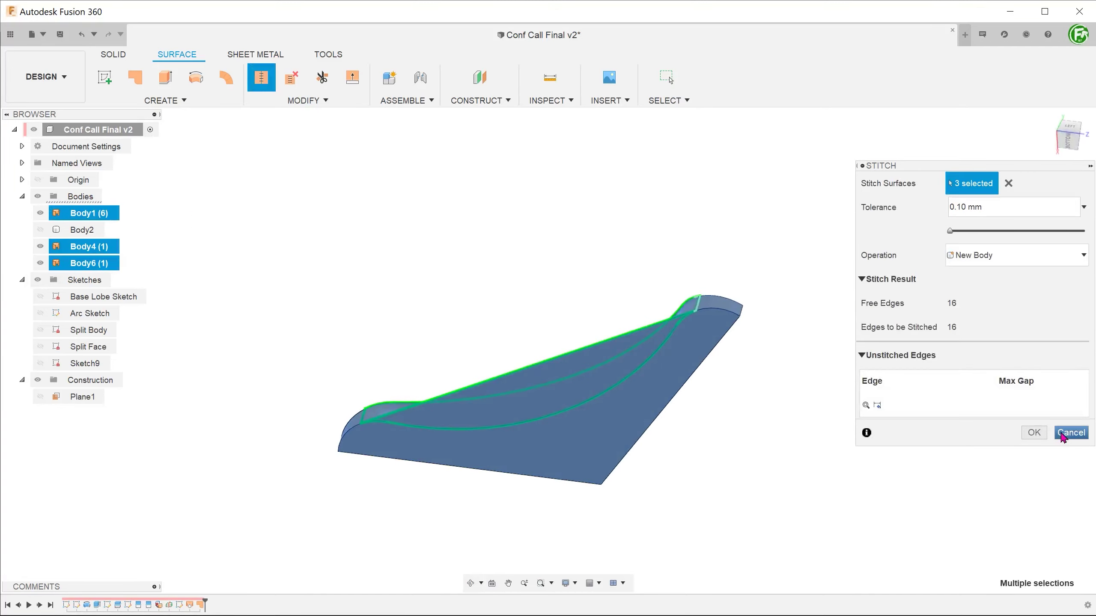
left_click(1039, 433)
middle_click_drag(759, 460, 695, 537, "shift")
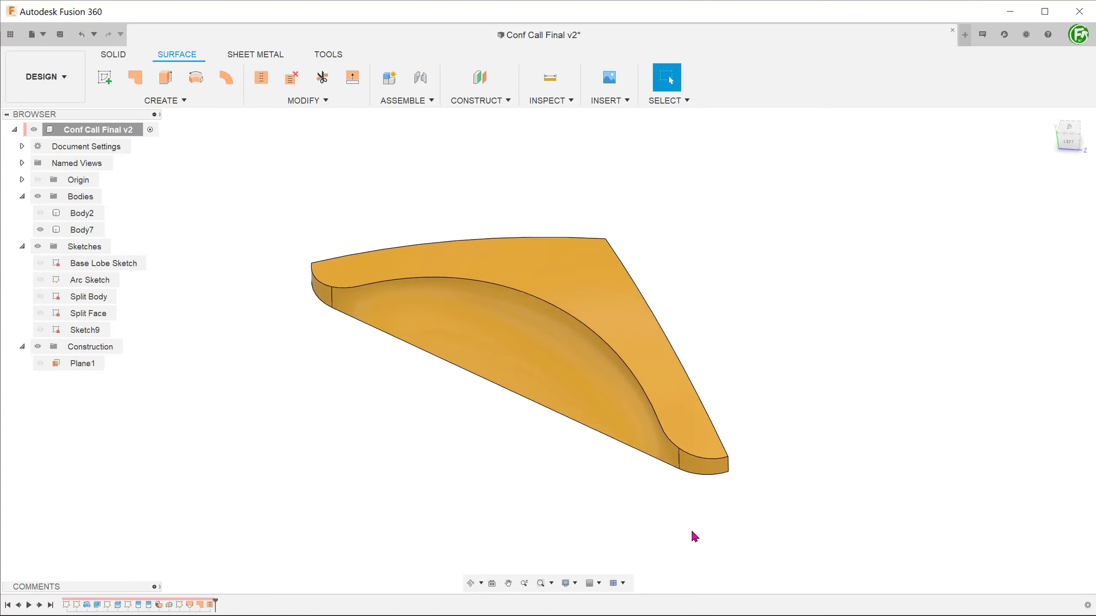
left_click(547, 100)
left_click(560, 218)
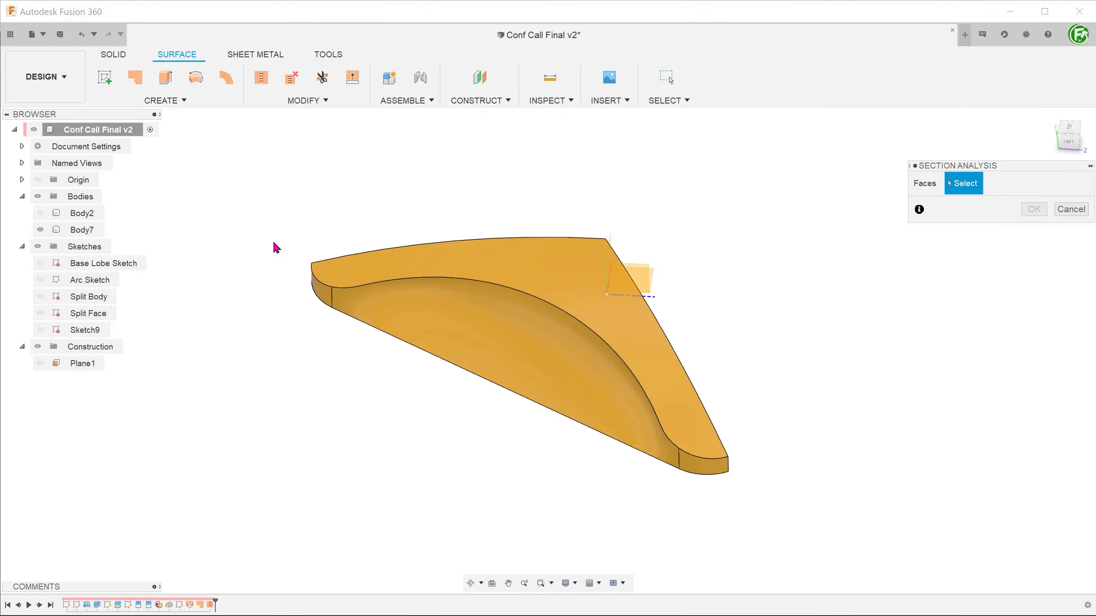
middle_click_drag(278, 248, 242, 240, "shift")
left_click(504, 374)
middle_click_drag(504, 374, 457, 416, "shift")
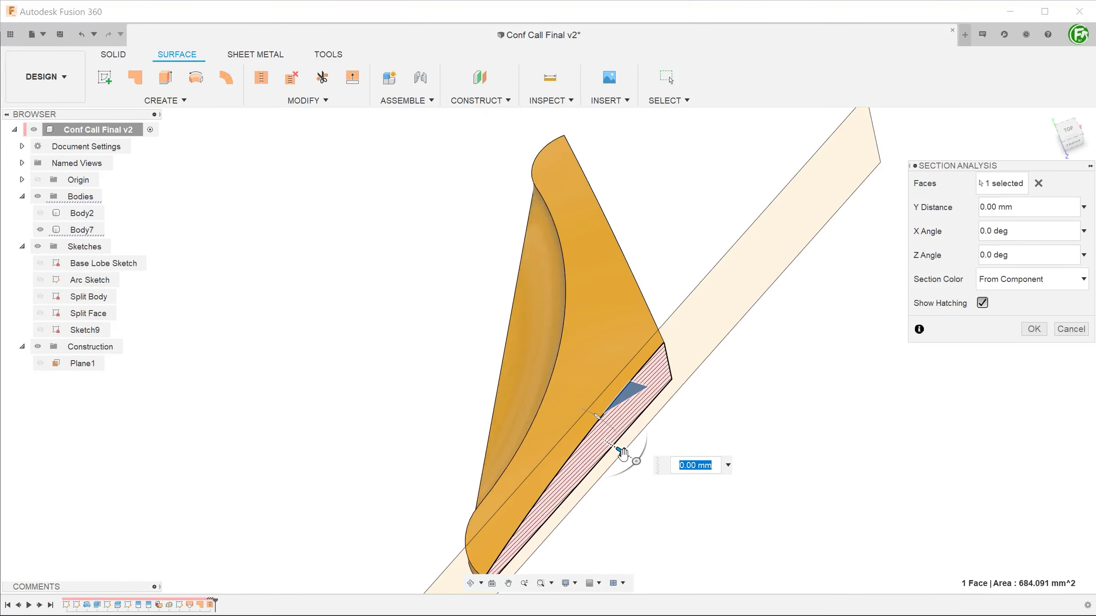
middle_click_drag(622, 453, 595, 406, "shift")
left_click_drag(595, 406, 624, 408)
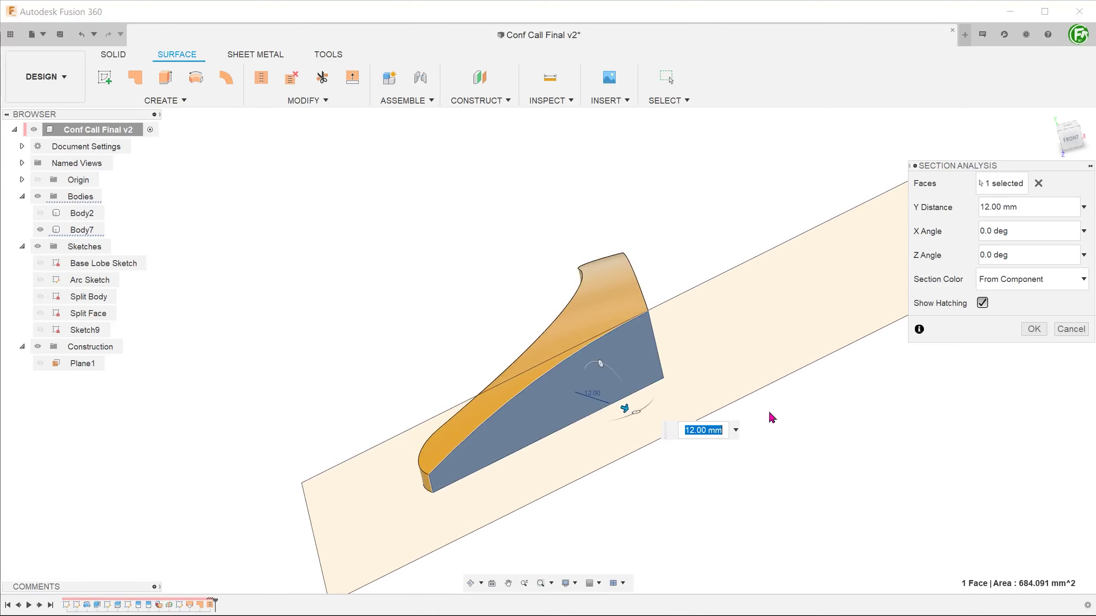
left_click(1071, 328)
middle_click_drag(428, 287, 371, 361, "shift")
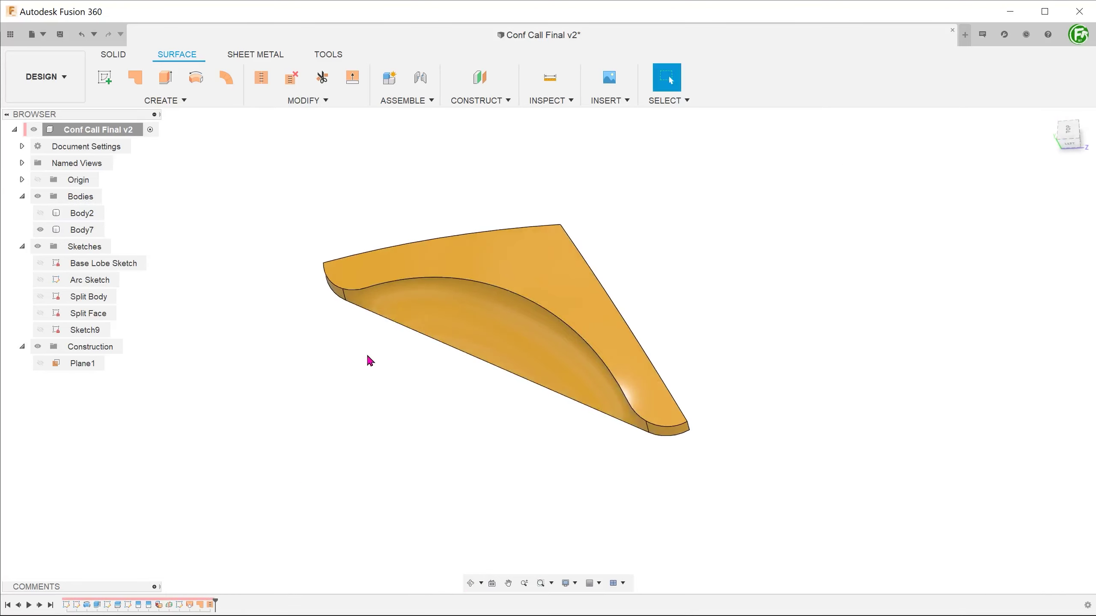
Set up a circular pattern of type Bodies with Body7 selected.
left_click(171, 101)
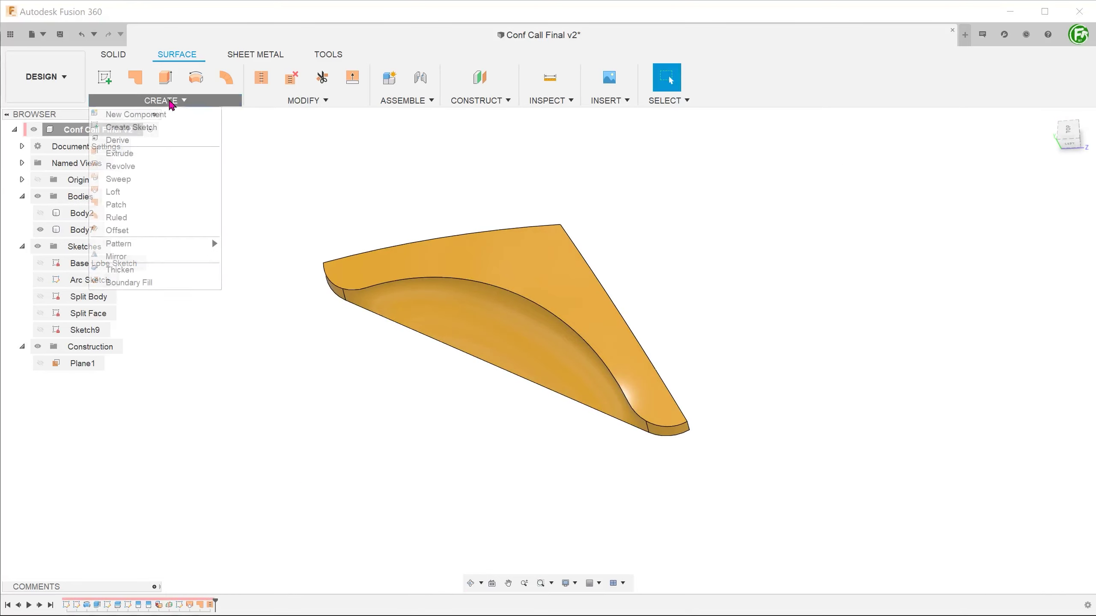
mouse_move(198, 245)
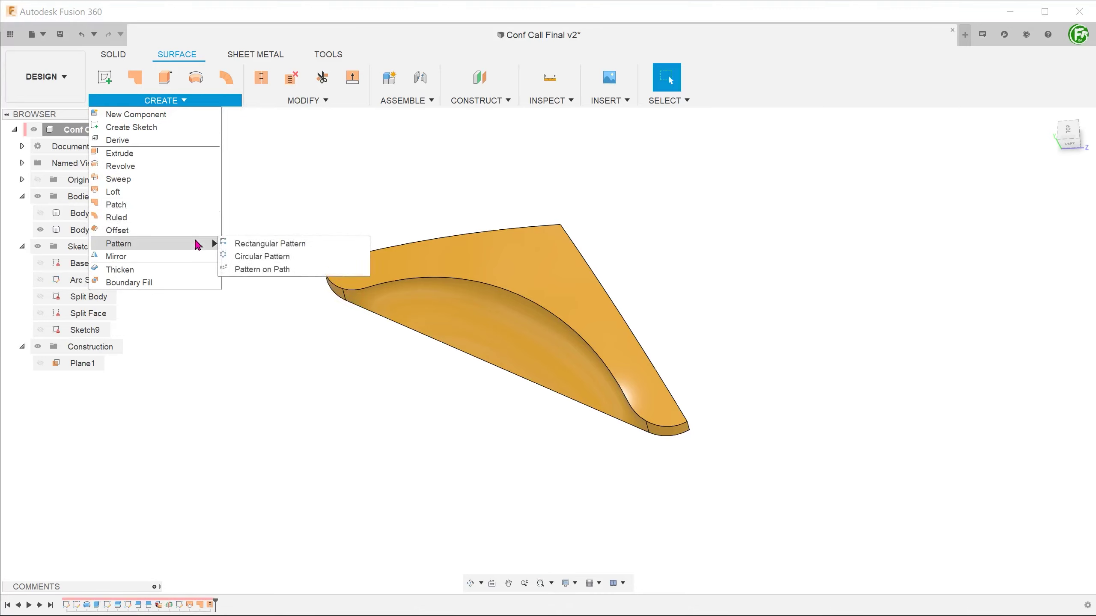
left_click(278, 253)
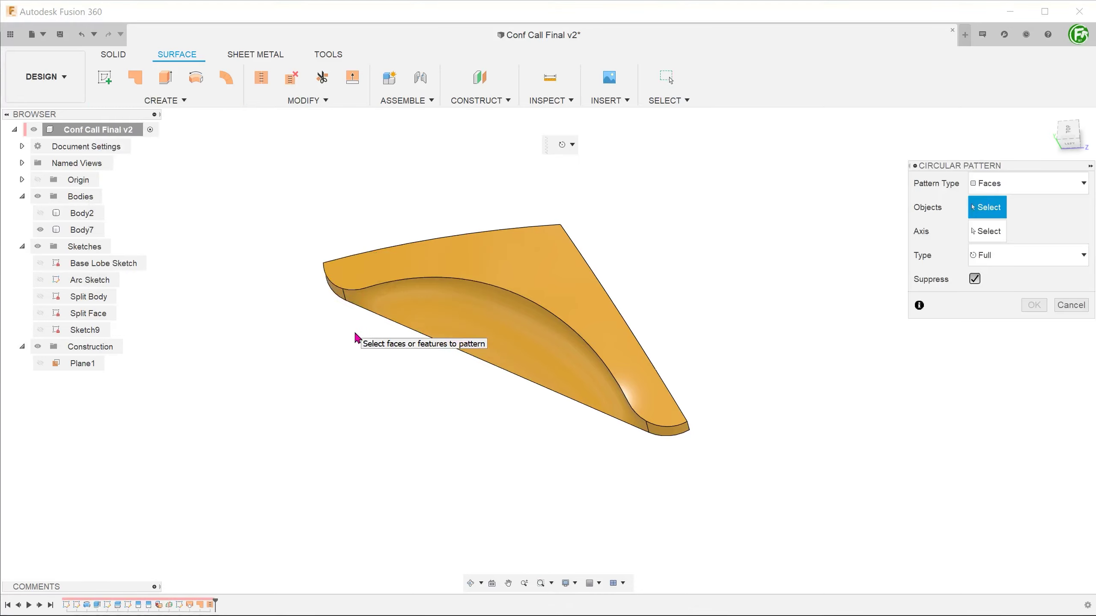
left_click(1027, 183)
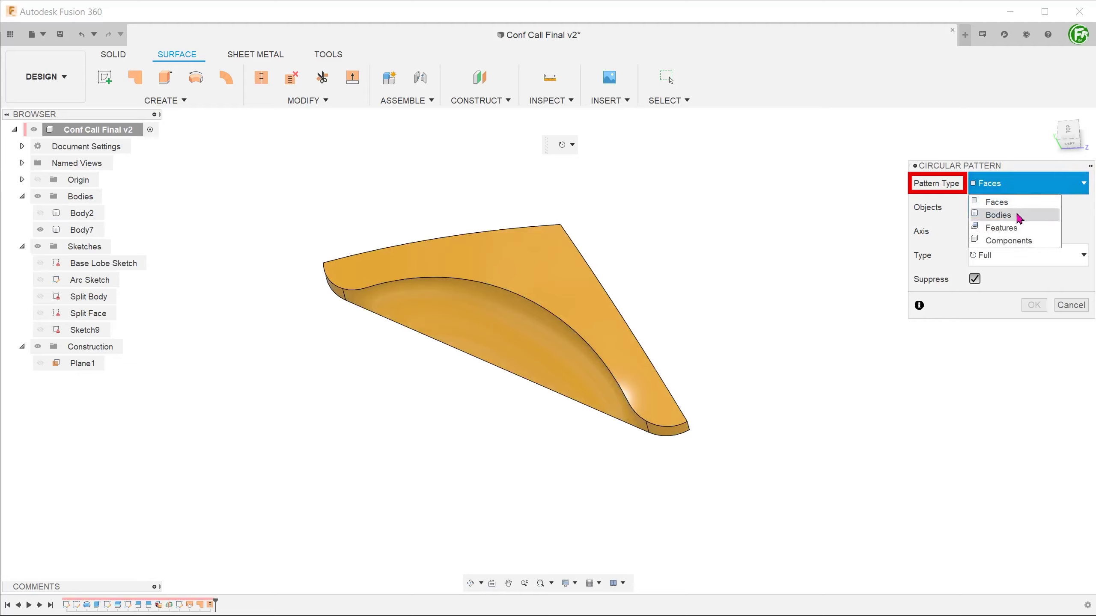
left_click(1005, 215)
left_click(583, 299)
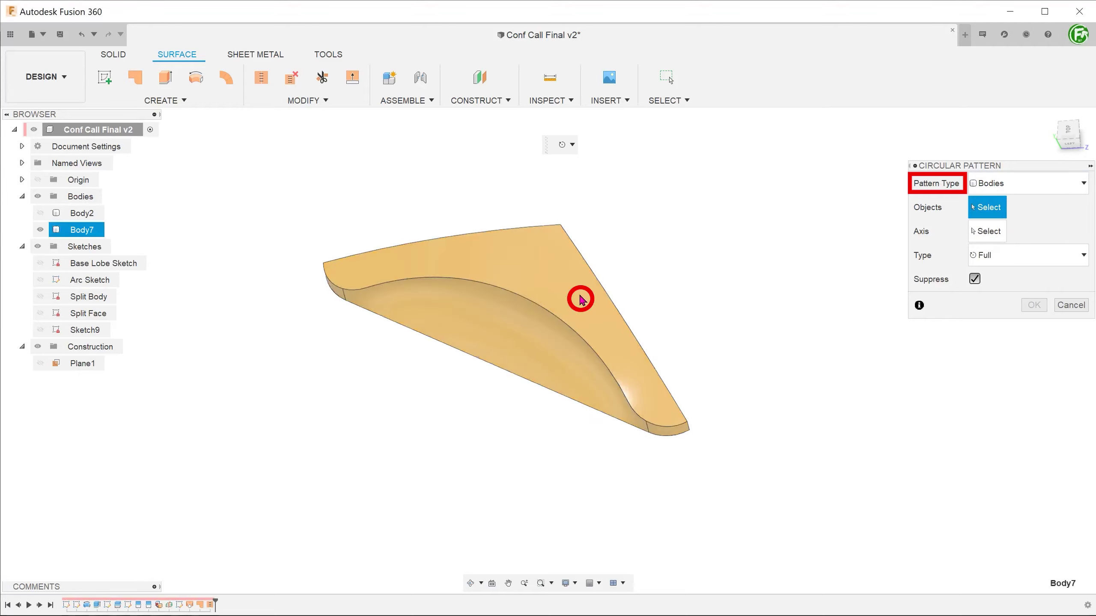
Use the vertical corner edge as the axis and create 3 lobe copies.
mouse_move(720, 317)
middle_mouse_down("shift")
mouse_move(686, 306)
mouse_move(672, 340)
mouse_move(693, 341)
middle_mouse_up("shift")
left_click(987, 232)
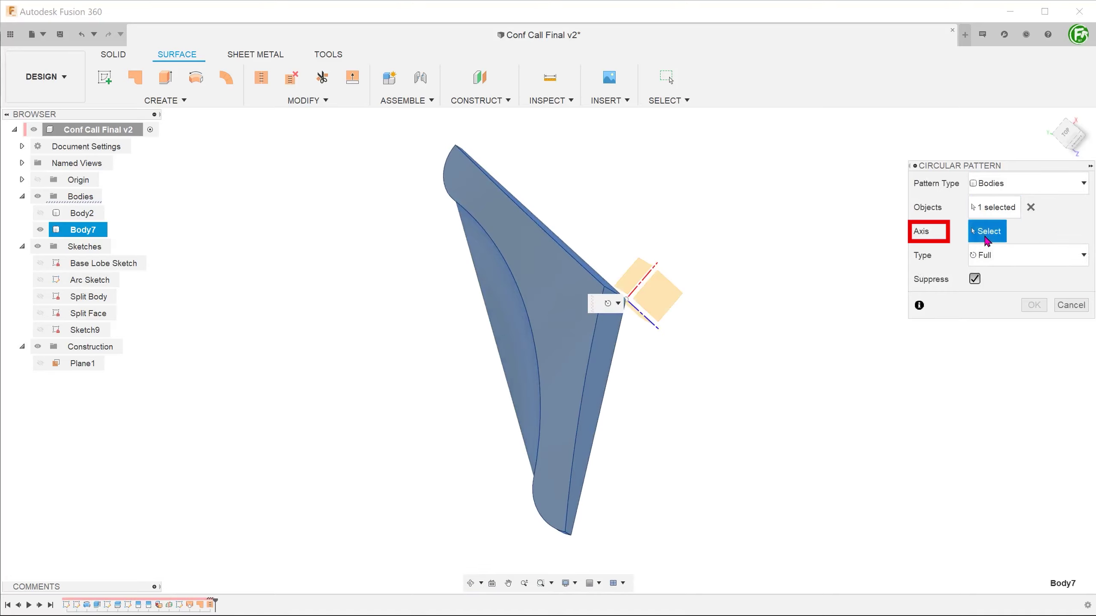
middle_click_drag(734, 372, 696, 385, "shift")
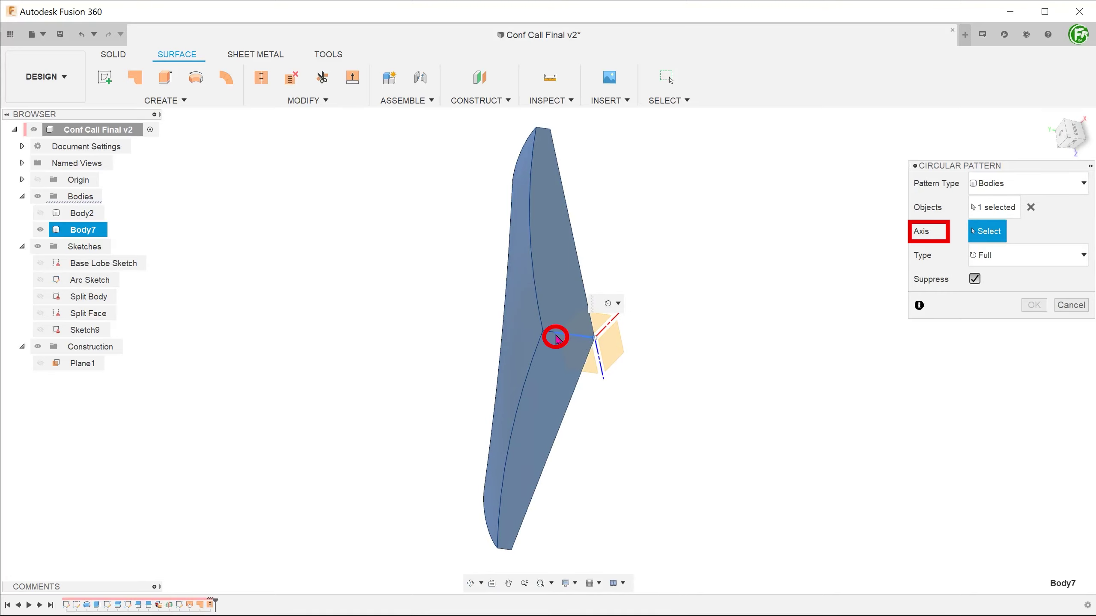
left_click(556, 339)
middle_click_drag(556, 339, 696, 379, "shift")
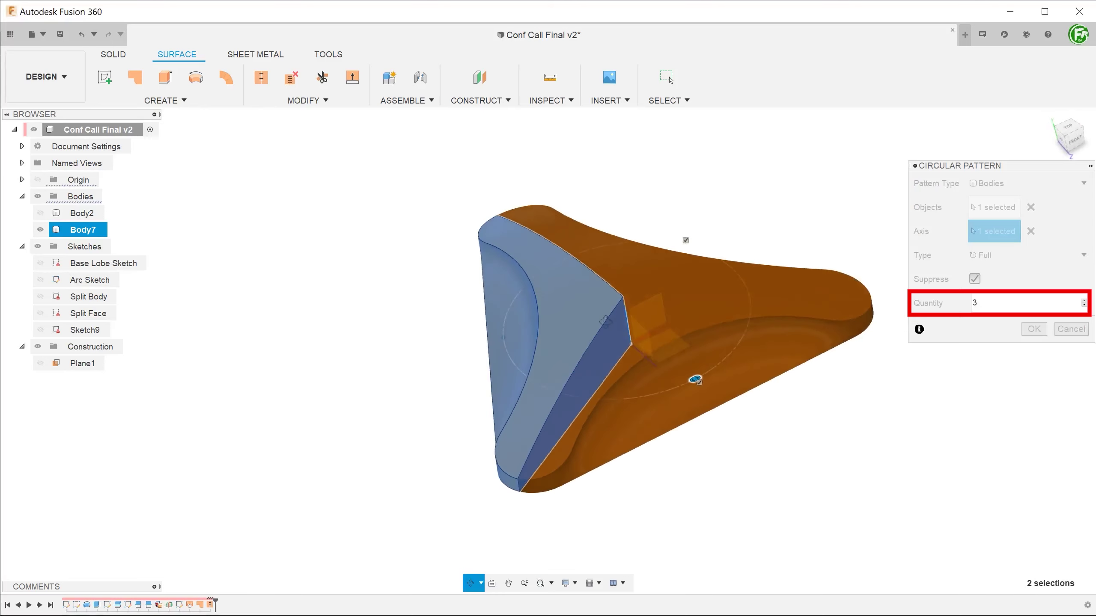
middle_click_drag(605, 321, 620, 354, "shift")
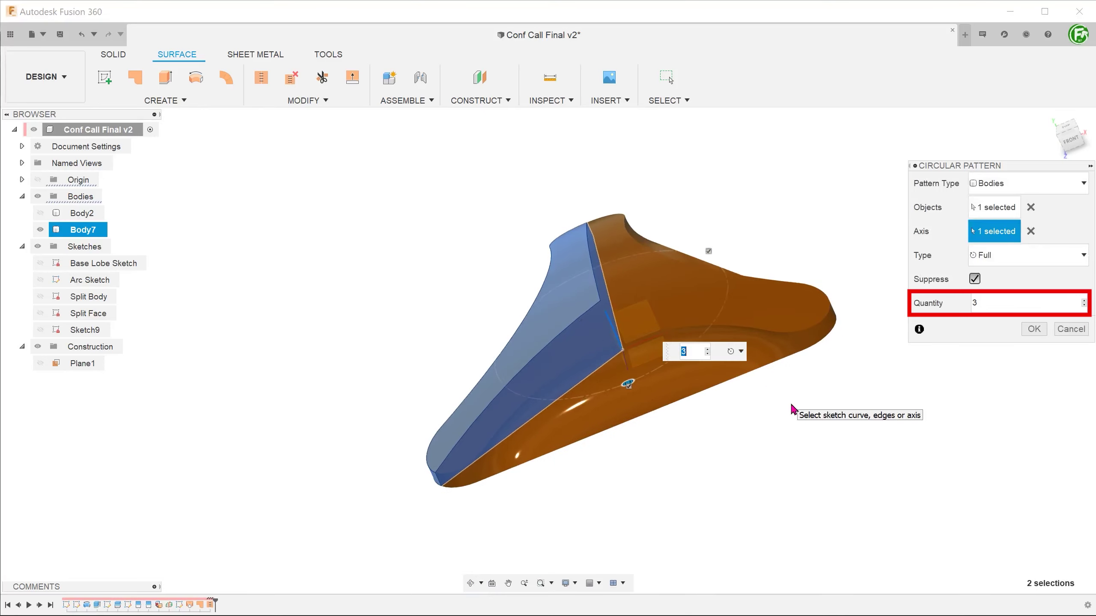
key("Return")
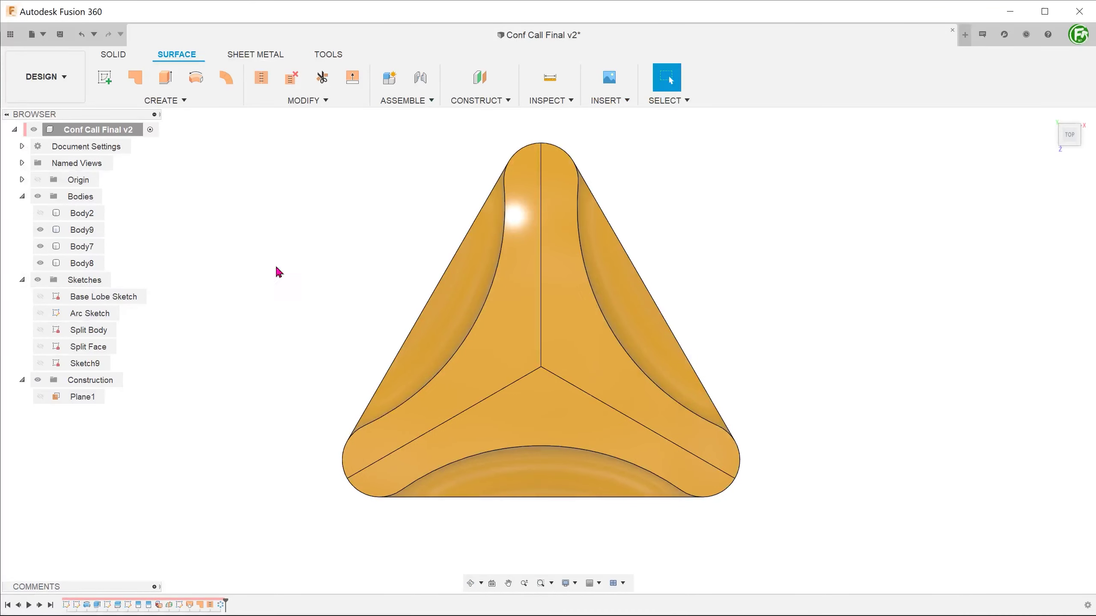
Join Body7 and Body8 into target Body9 using Solid Combine.
left_click(114, 55)
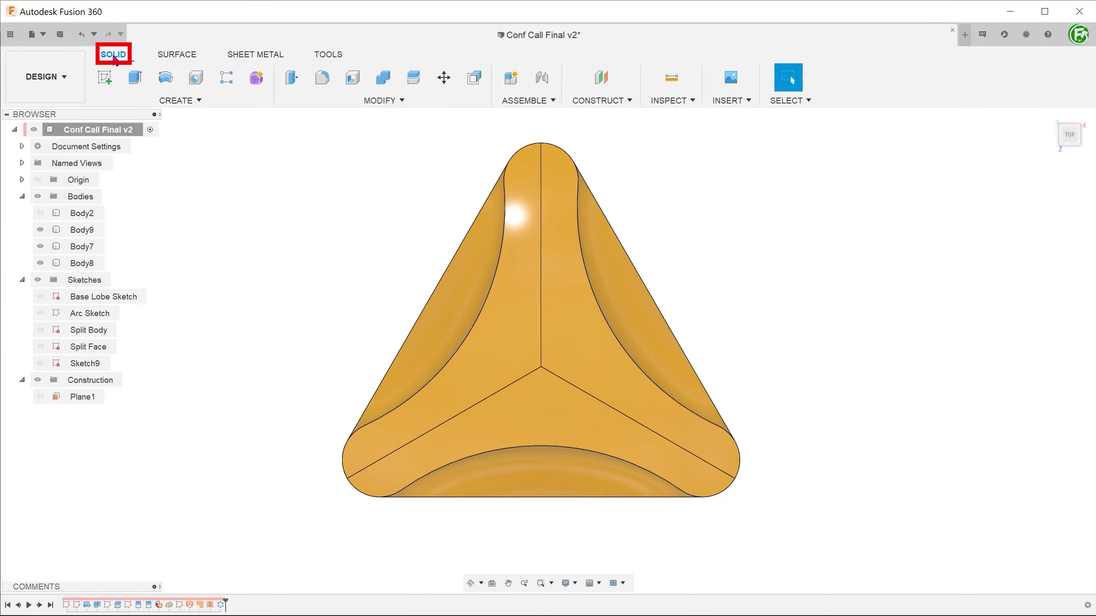
left_click(366, 104)
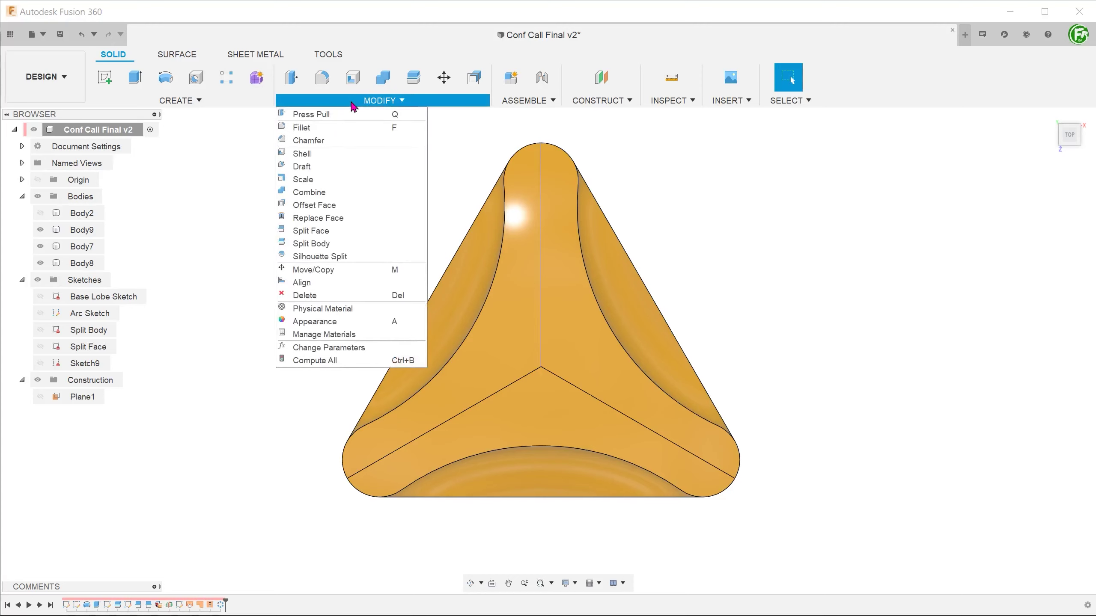
left_click(386, 193)
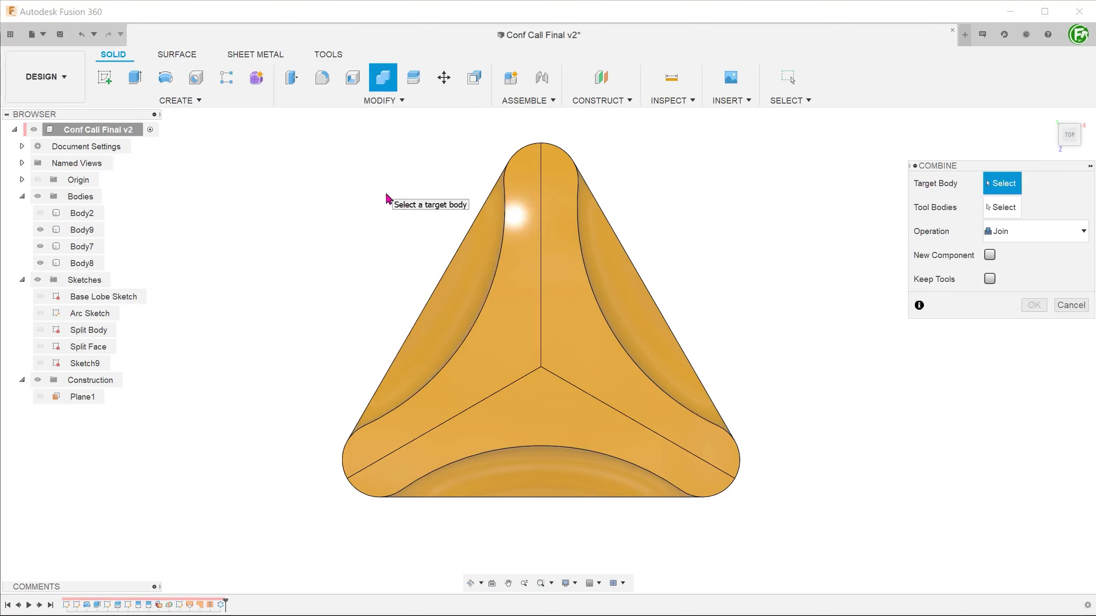
left_click(623, 362)
left_click(581, 422)
left_click(503, 361)
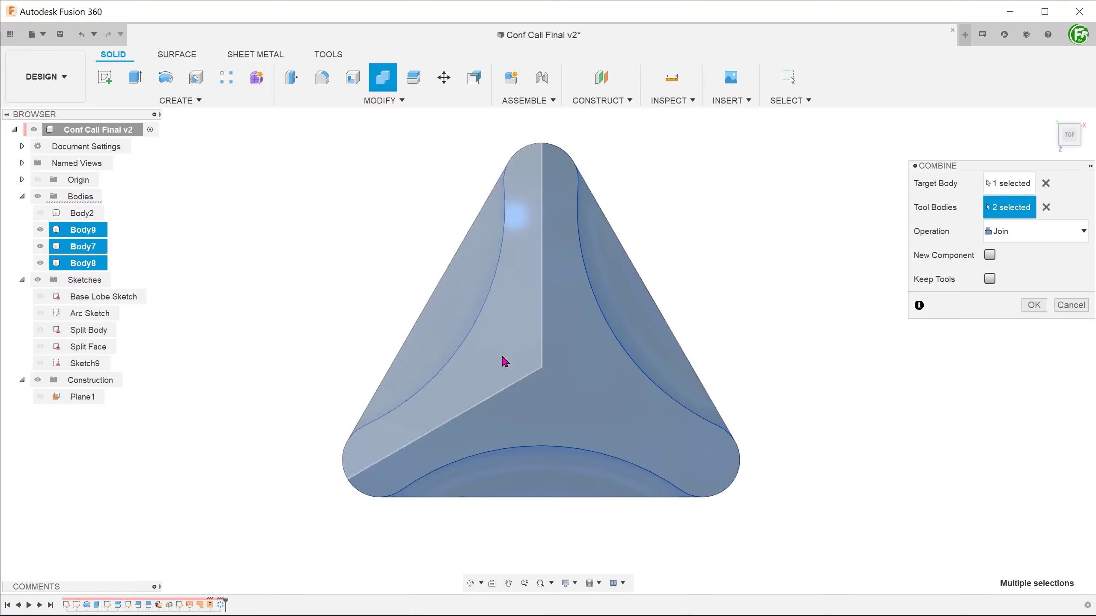
left_click(1034, 305)
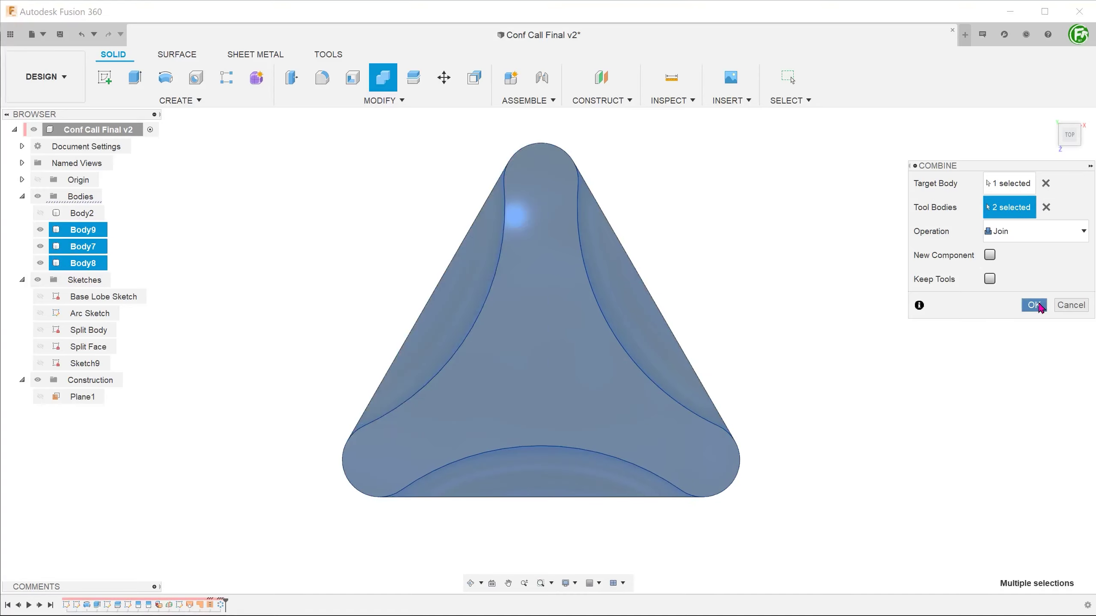
middle_click_drag(886, 377, 492, 486, "shift")
Dismiss a quick section analysis of Body9 and select the solid's top face.
left_click(672, 100)
left_click(673, 218)
left_click(565, 343)
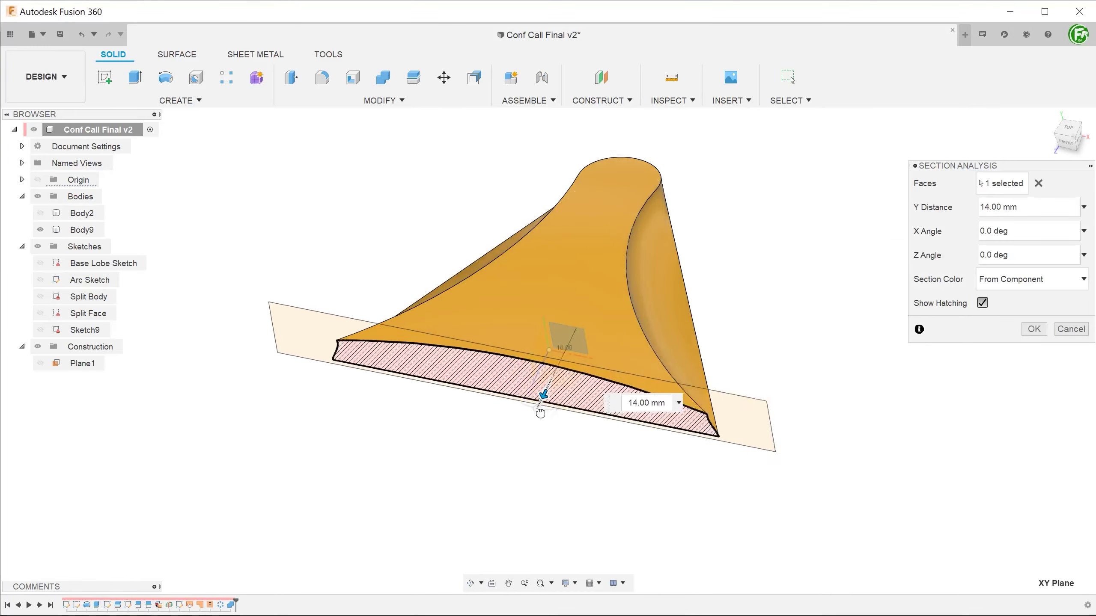
left_click_drag(541, 401, 633, 241)
key("Escape")
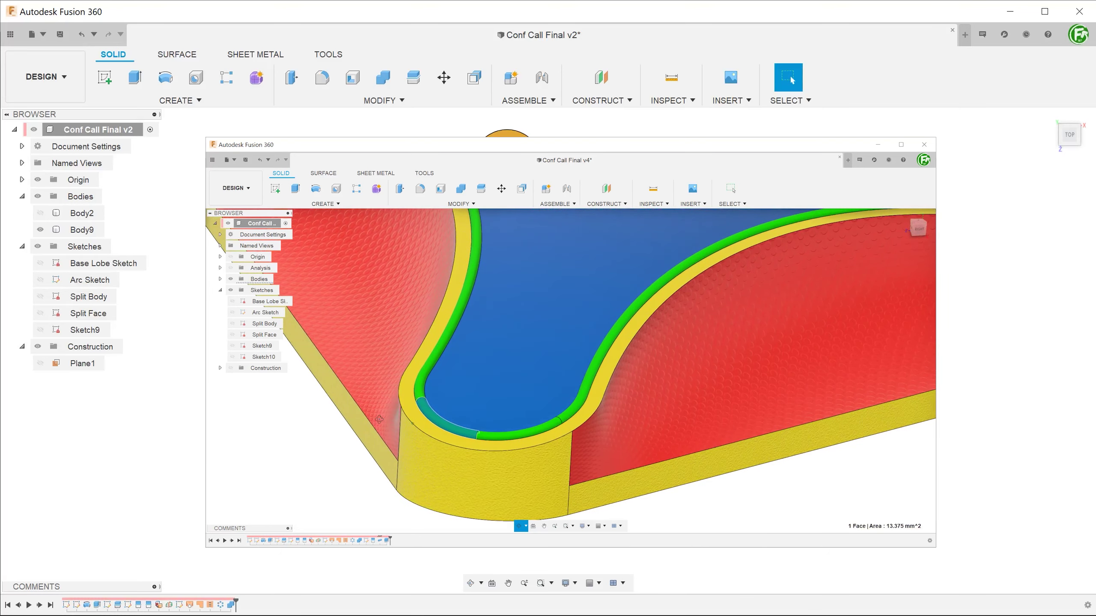
left_click(525, 364)
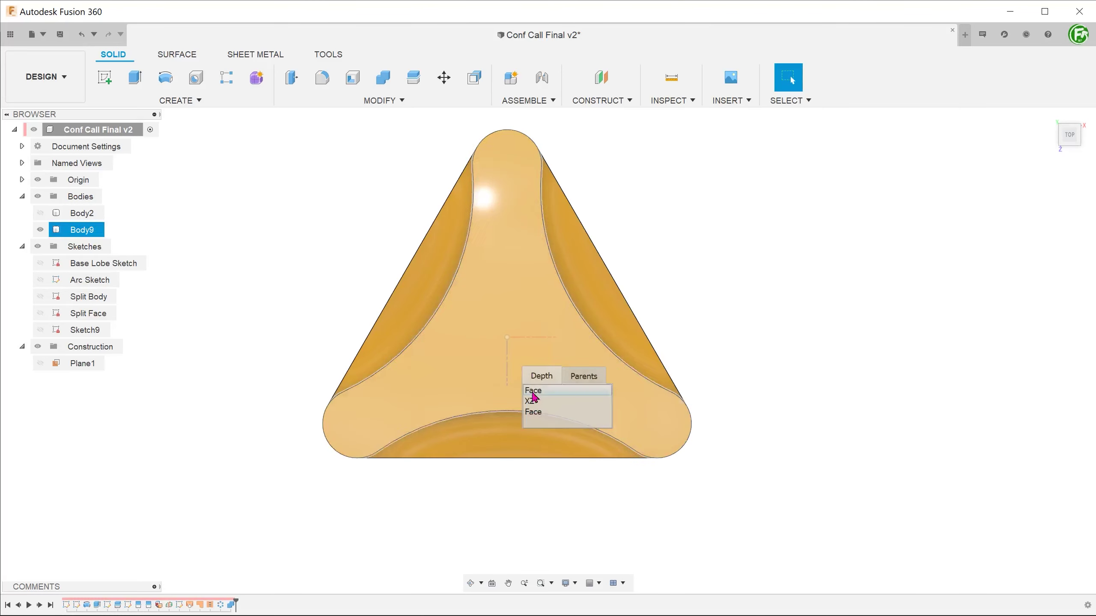
Start a sketch on Body9's top face and project the face outline into it.
right_click(531, 370)
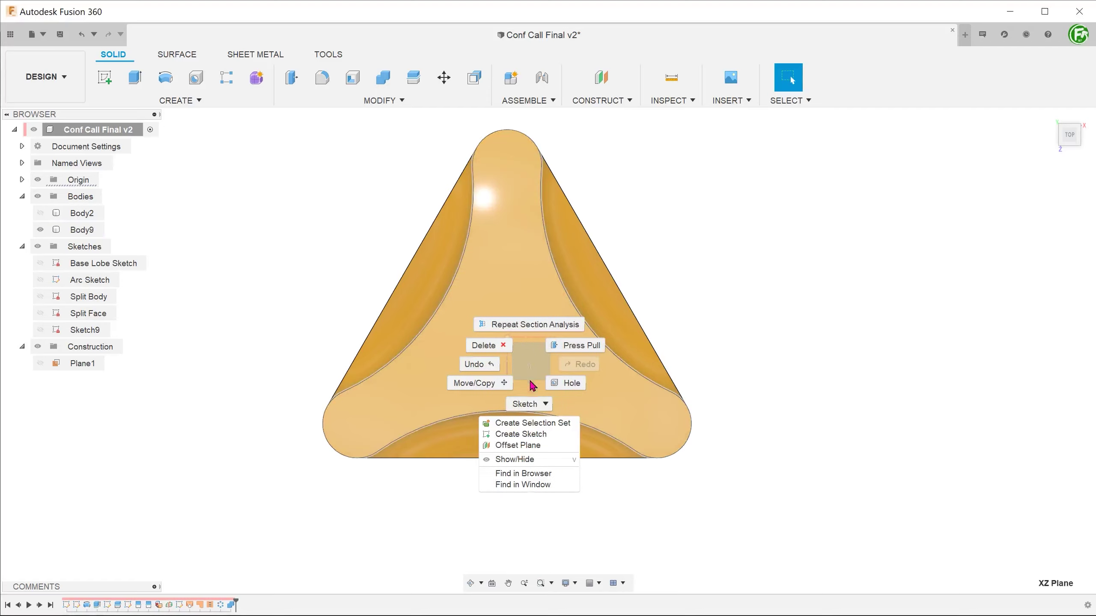
left_click(547, 435)
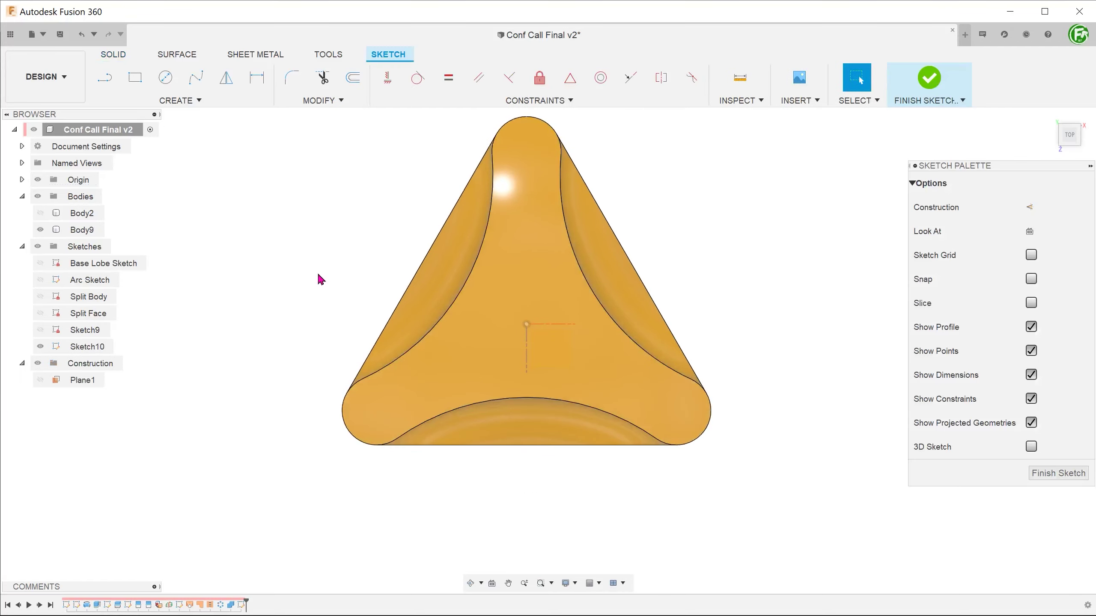
key("p")
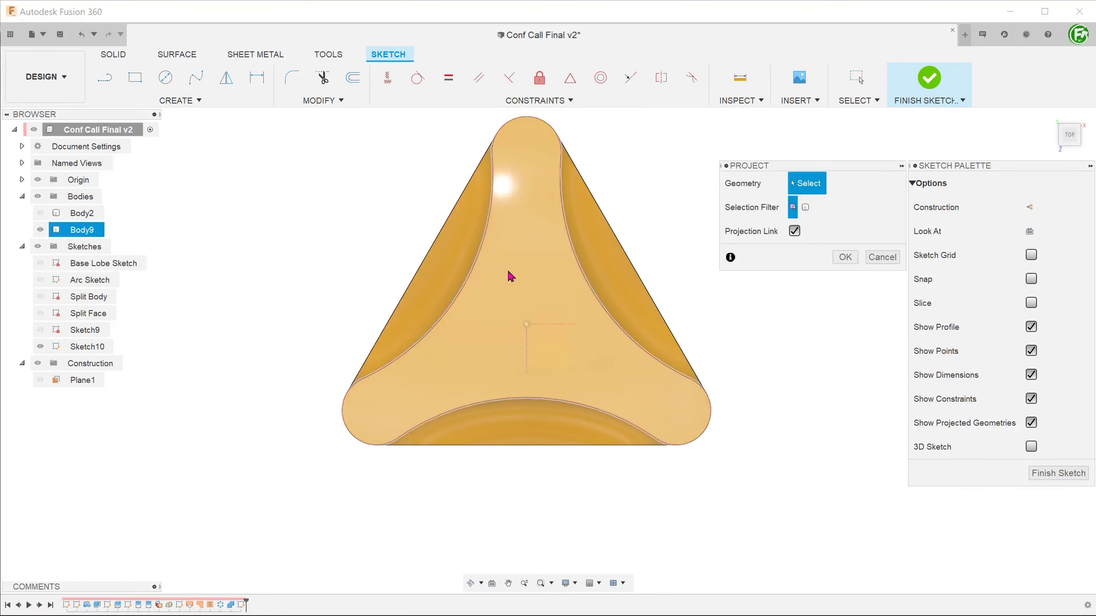
left_click(516, 277)
left_click(845, 257)
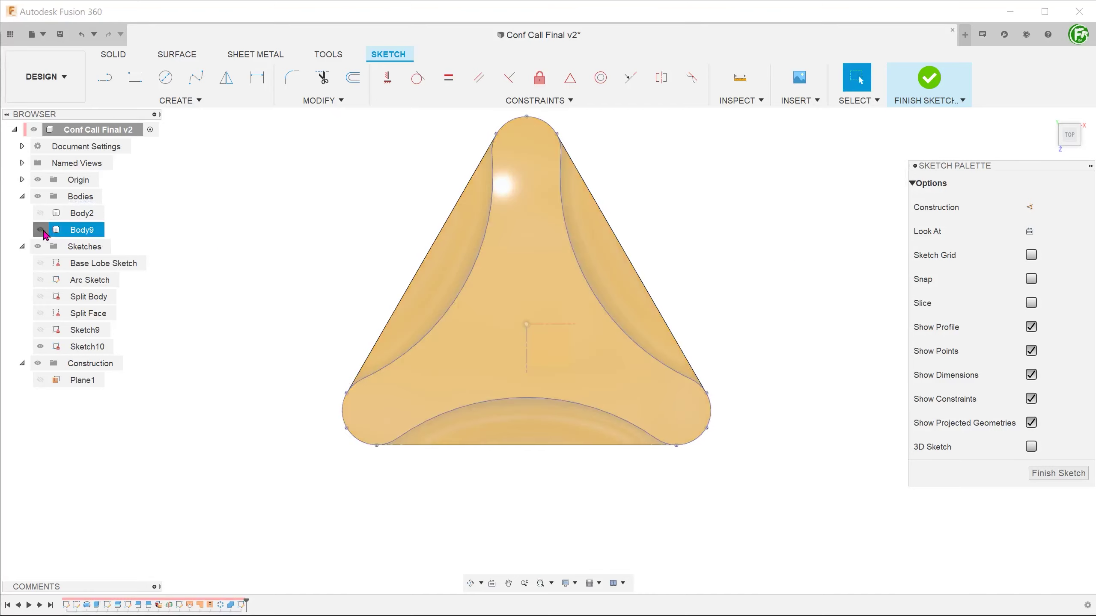
Offset the projected outline 2 mm inward, finish the sketch, and show Body9 again.
left_click(41, 230)
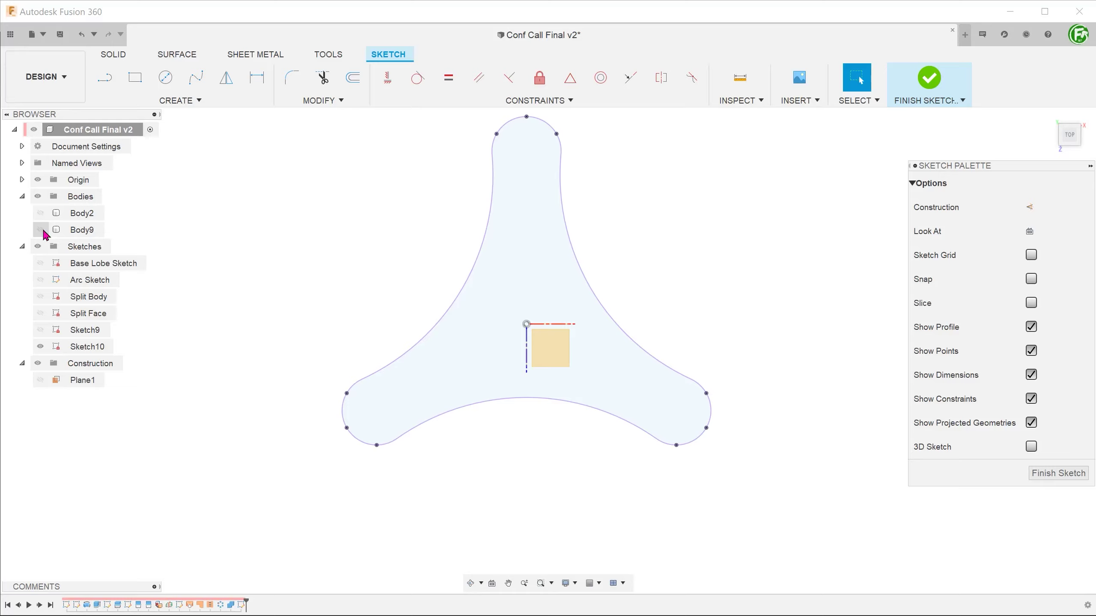
left_click(353, 78)
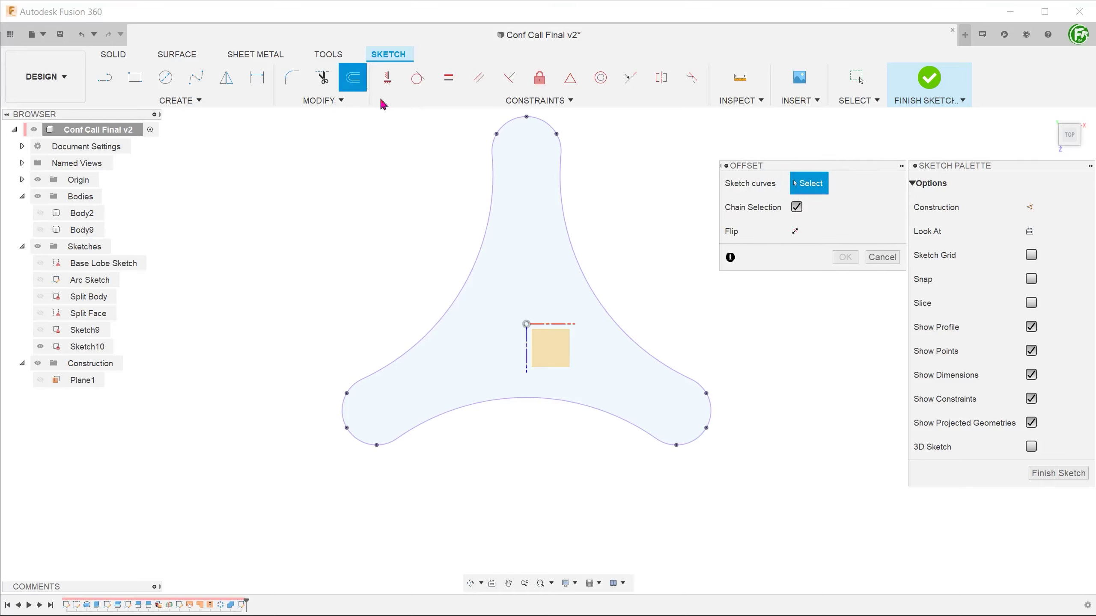
left_click(490, 210)
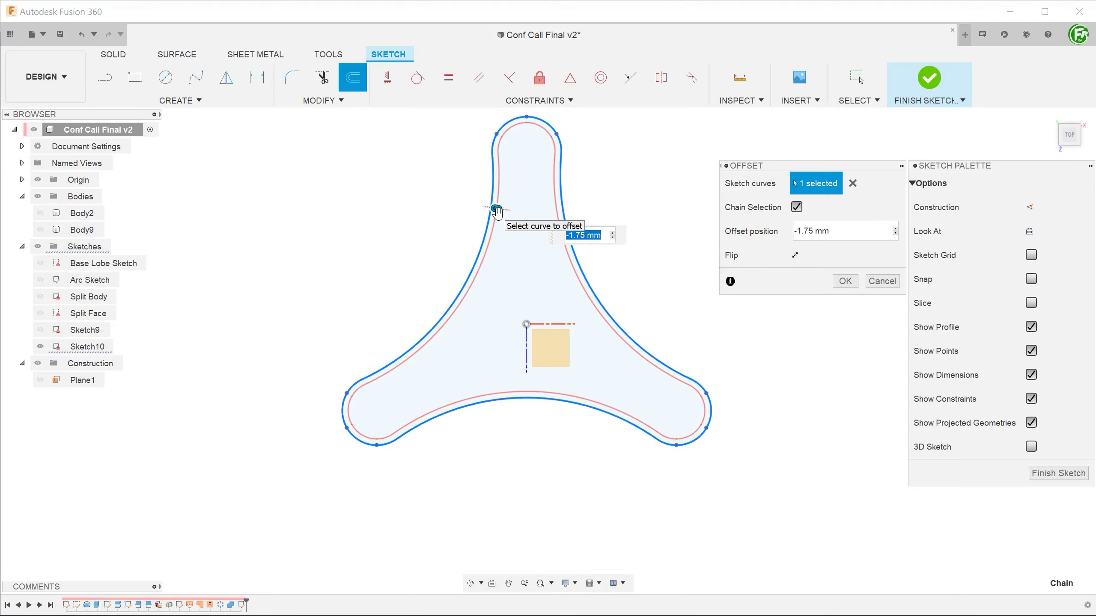
key("Return")
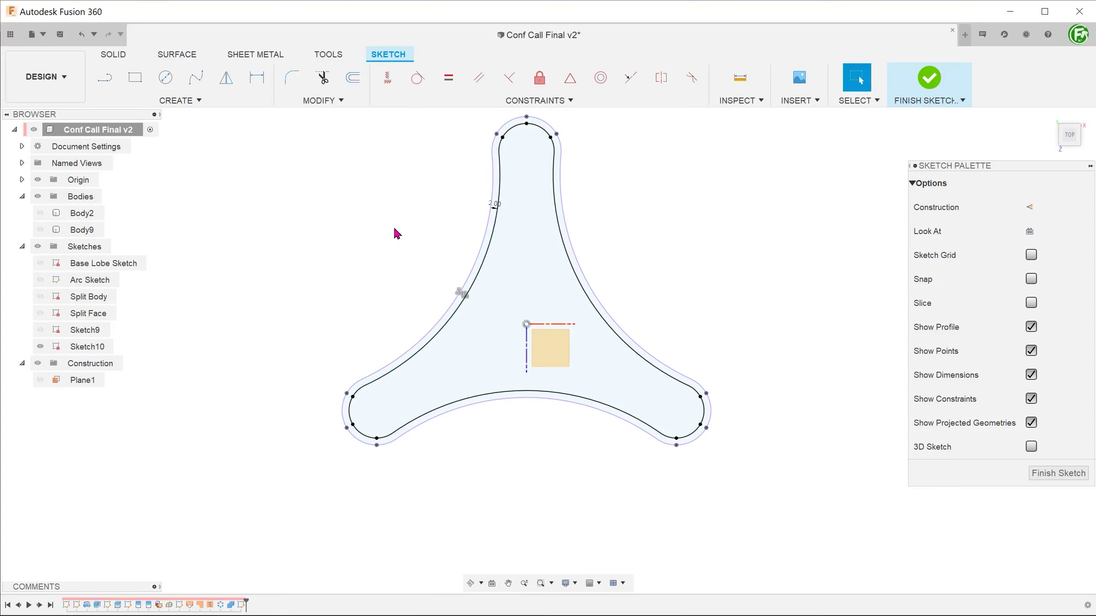
left_click(930, 78)
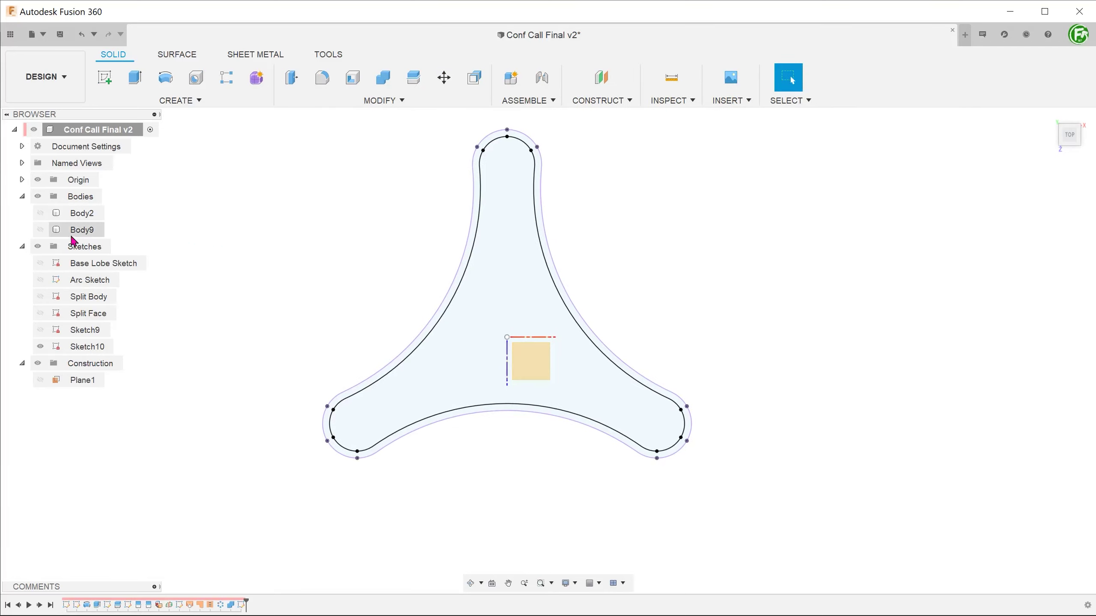
left_click(41, 229)
middle_click_drag(289, 250, 269, 203, "shift")
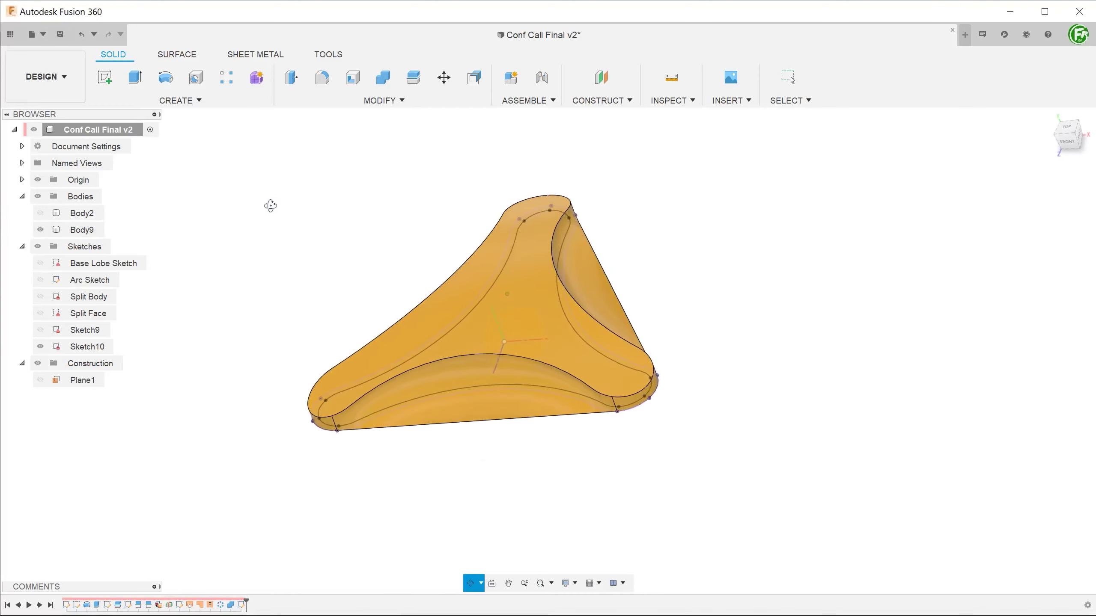
Split Body9's top face using the Sketch10 offset outline as the splitting tool.
left_click(460, 290)
left_click(458, 287)
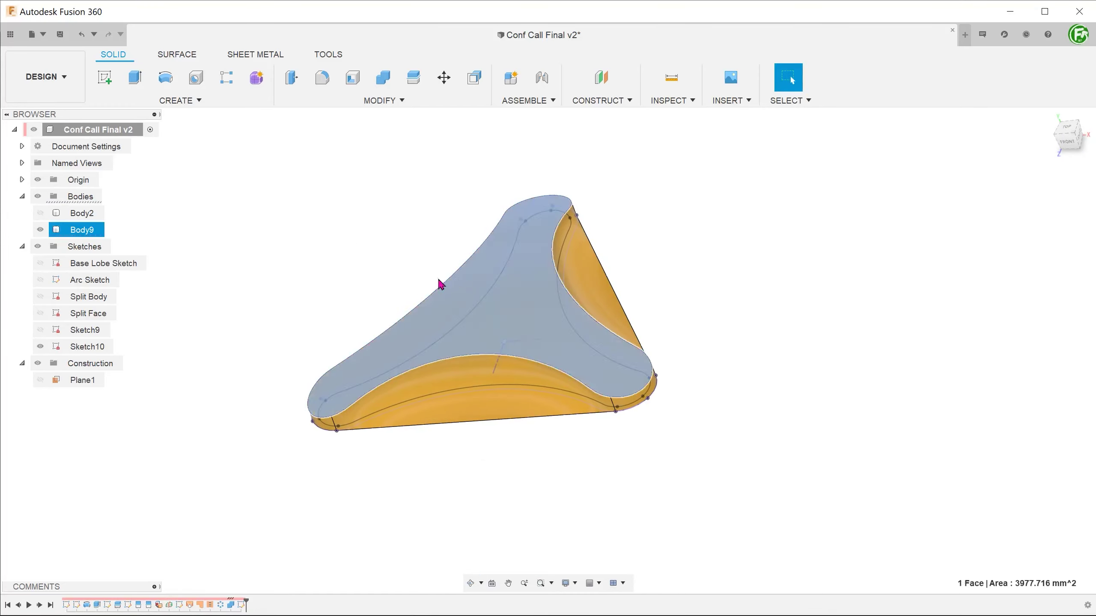
left_click(311, 249)
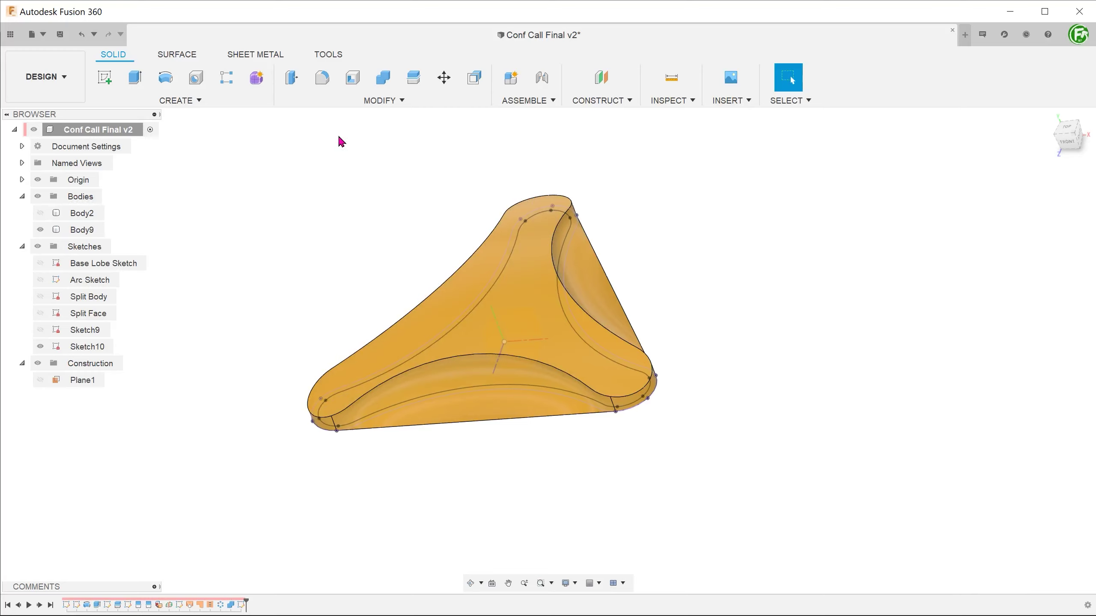
left_click(354, 102)
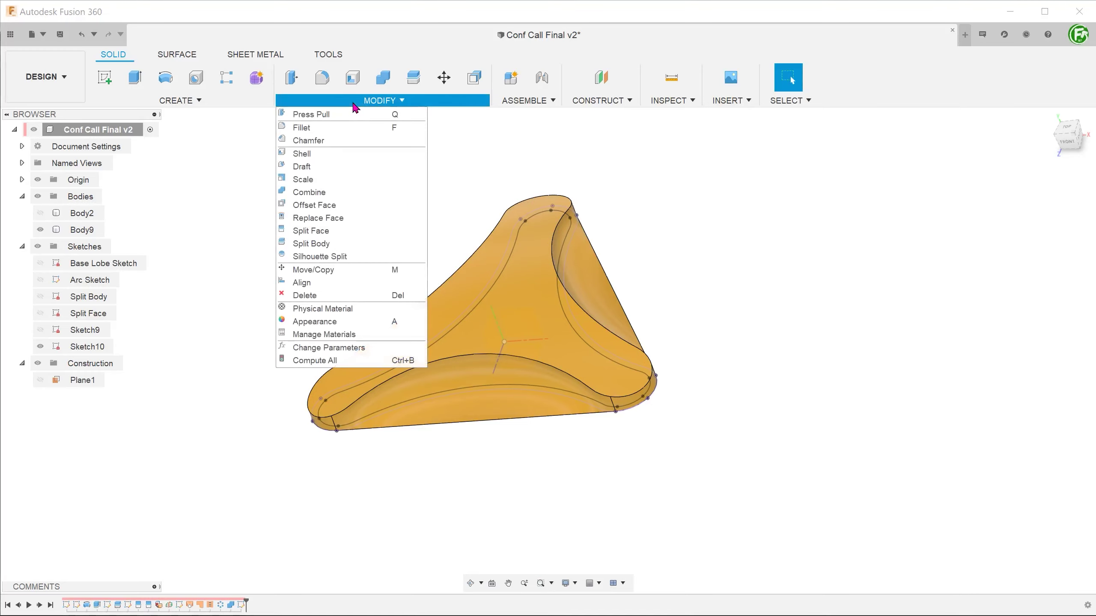
left_click(383, 232)
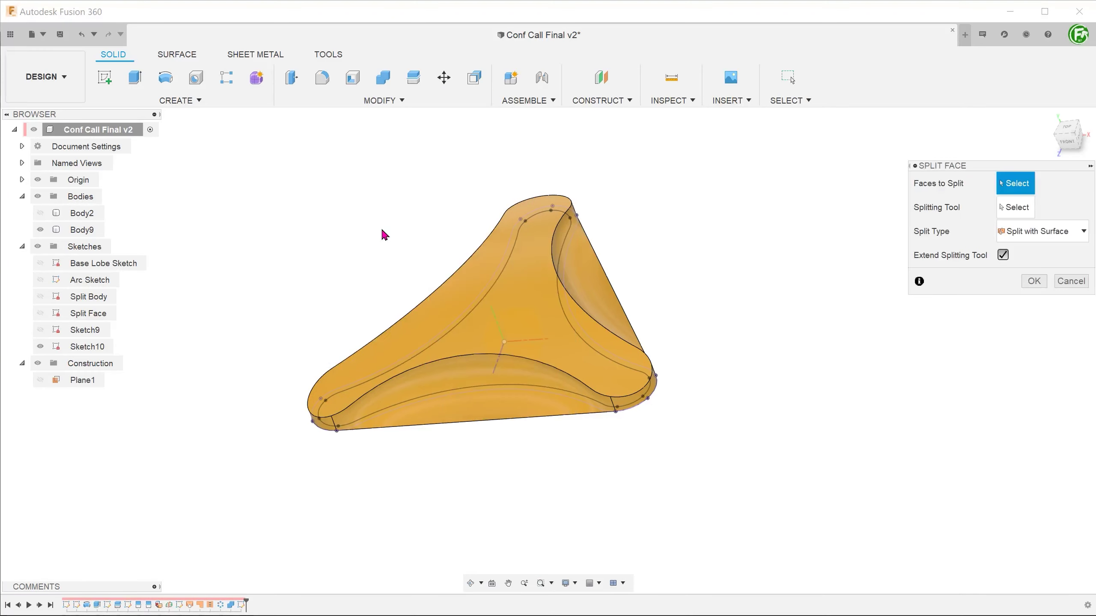
left_click(476, 285)
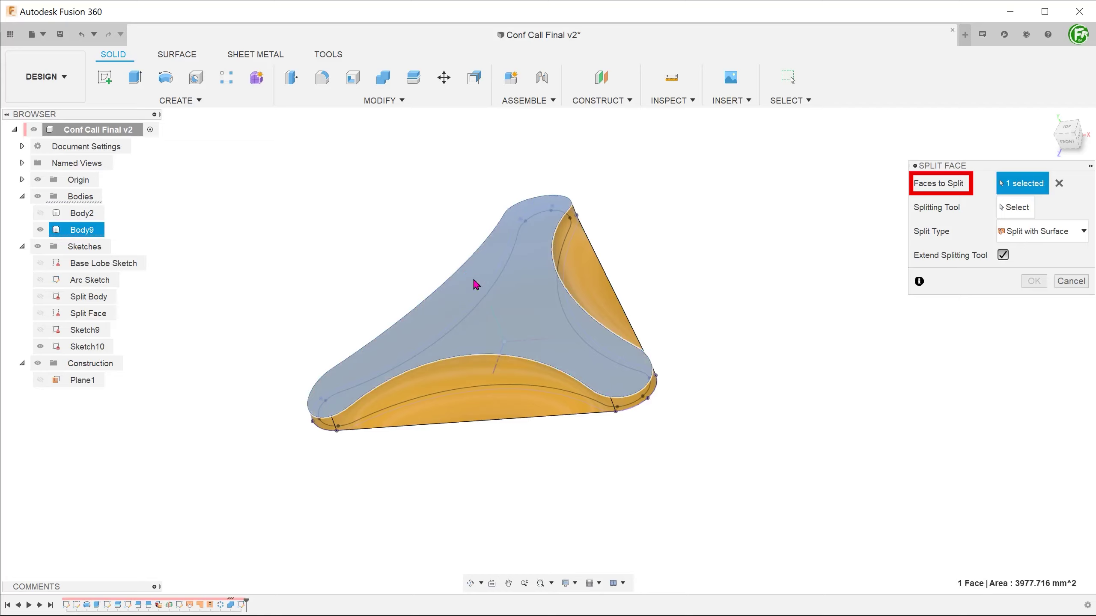
left_click(1015, 207)
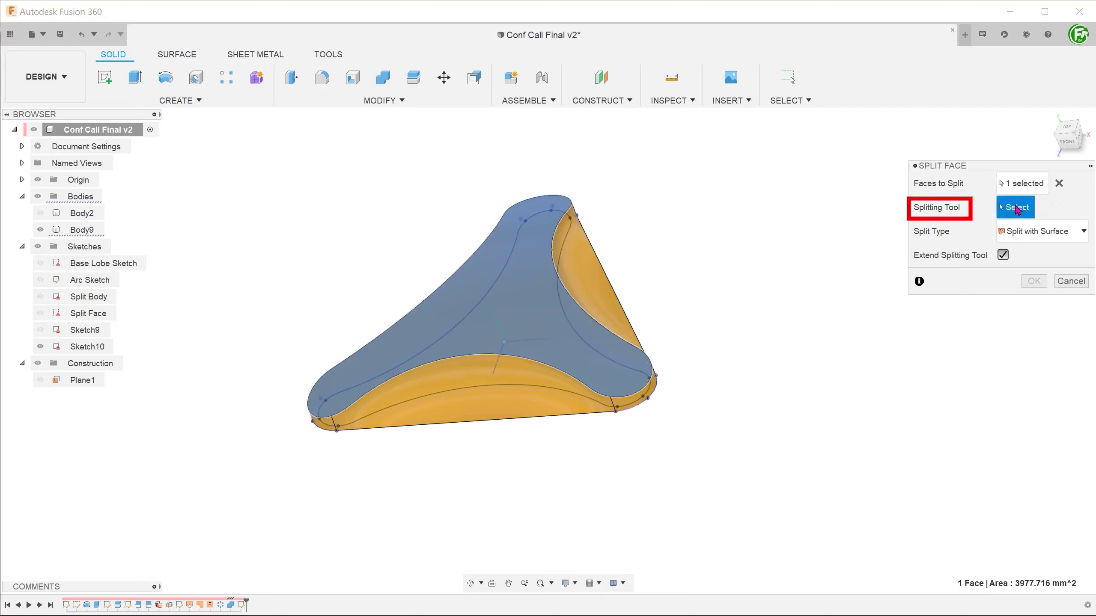
left_click(590, 403)
mouse_move(533, 448)
middle_mouse_down("shift")
mouse_move(540, 468)
mouse_move(524, 486)
middle_mouse_up("shift")
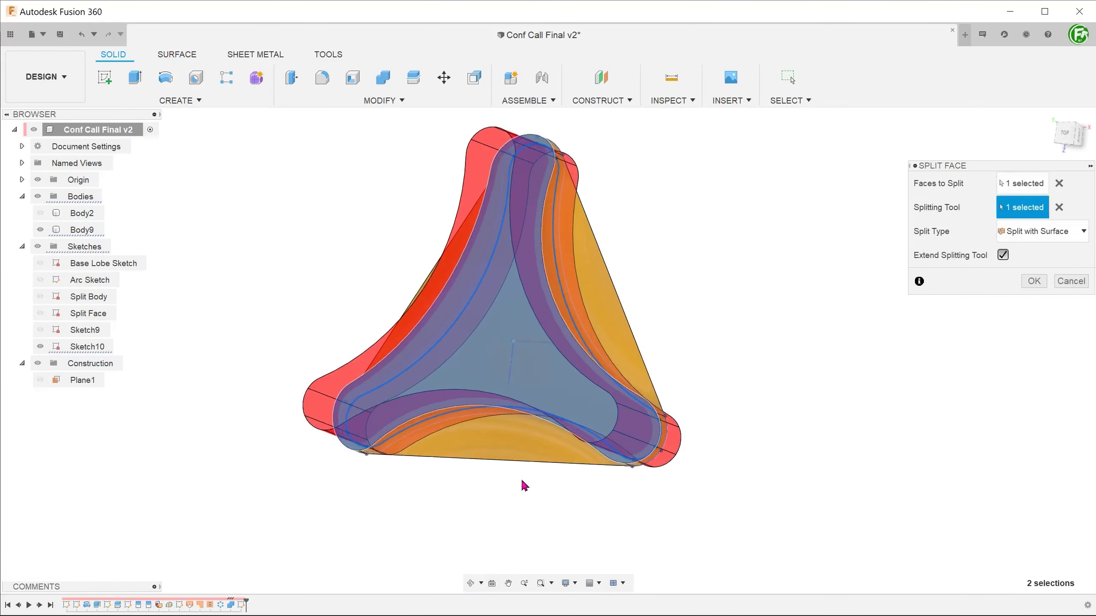
key("Return")
middle_click_drag(288, 304, 335, 267, "shift")
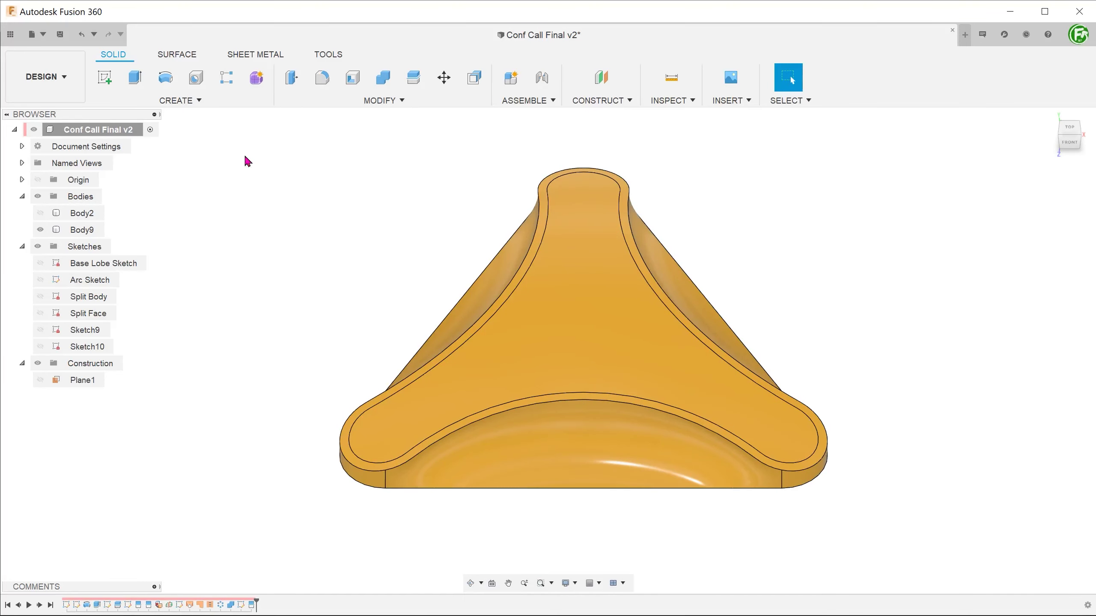
Create a Circular 1.00 mm pipe along the split-face edge and review its Operation choices.
left_click(200, 101)
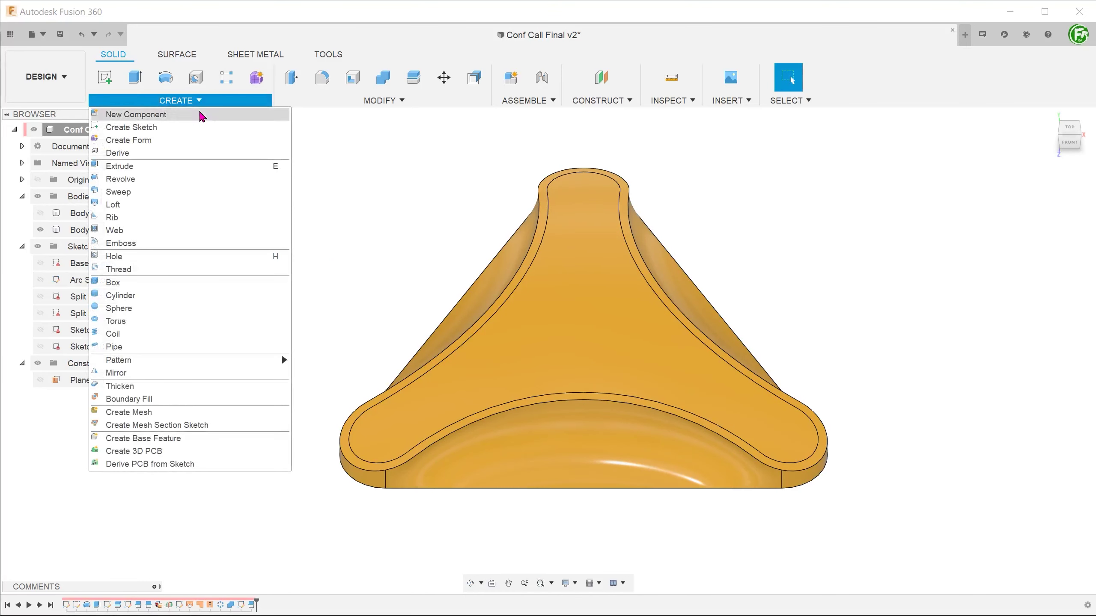
left_click(202, 348)
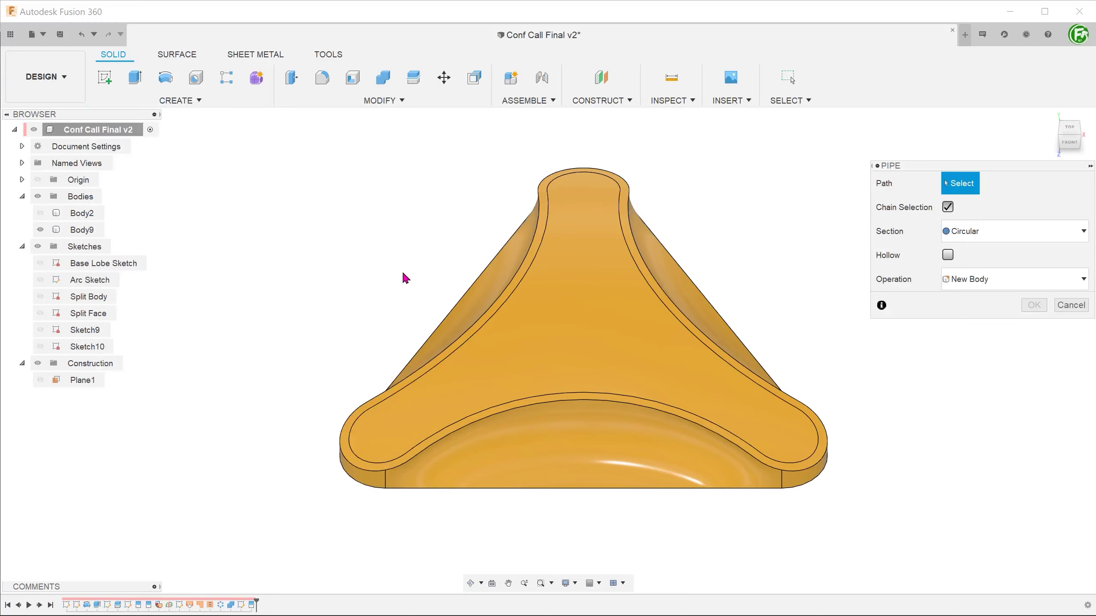
left_click(450, 359)
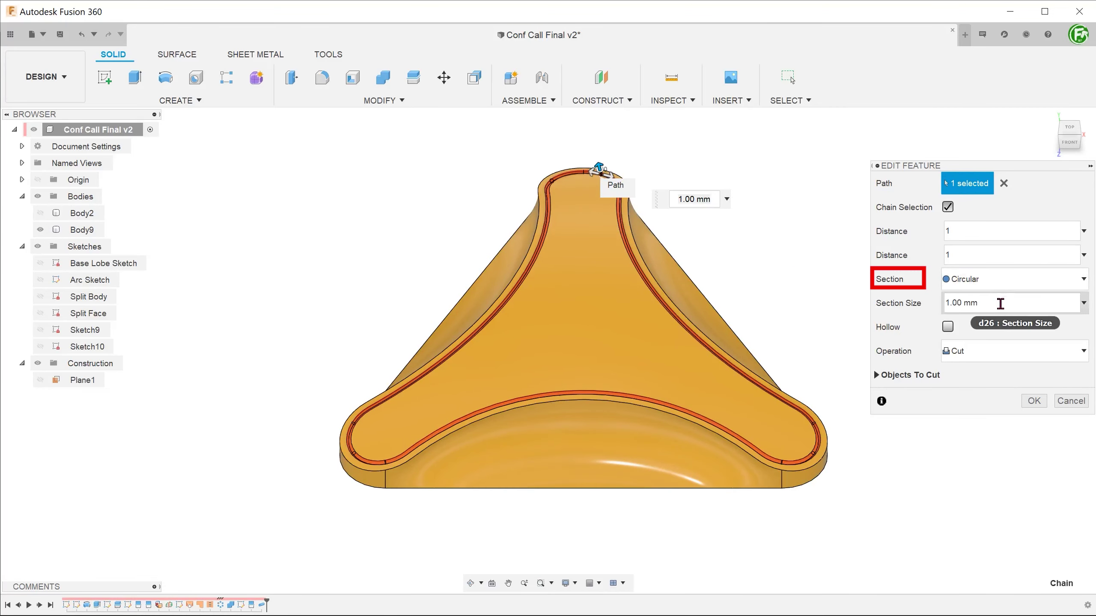
left_click(996, 351)
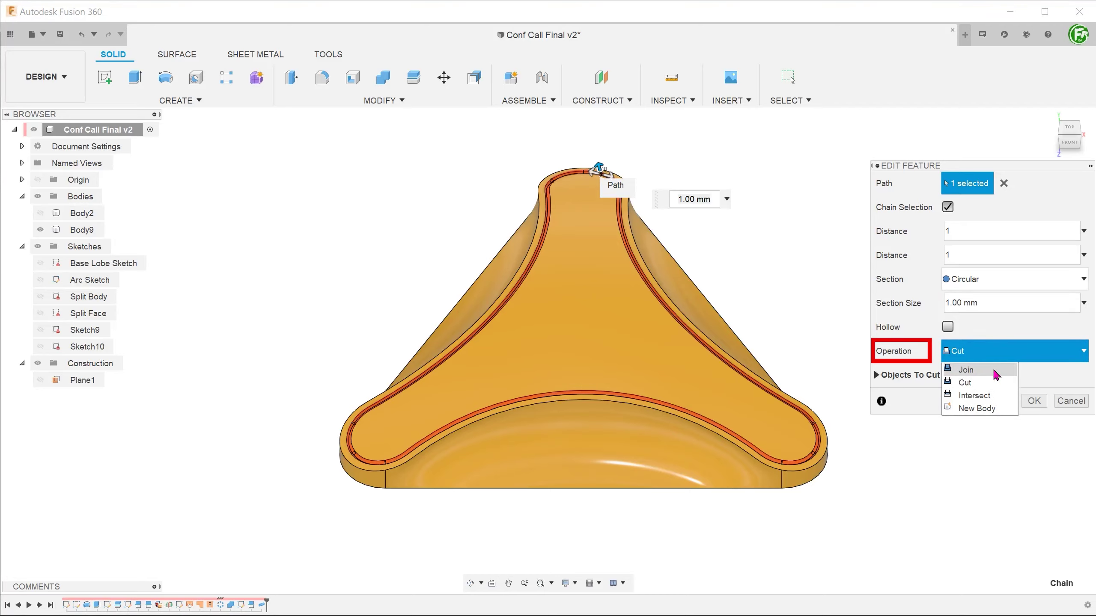